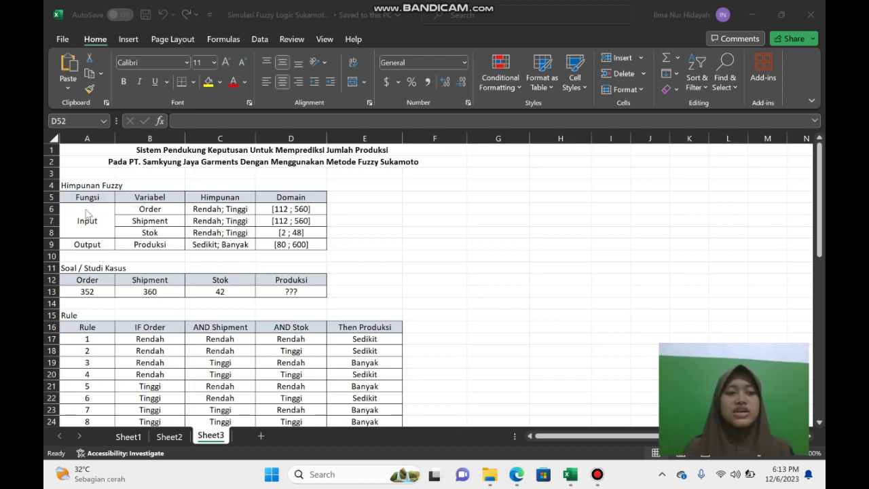
Step: Examine the function, variable and set columns of the Himpunan Fuzzy table, including its input and output entries
{"action": "left_click", "coordinate": [79, 199]}
{"action": "left_click", "coordinate": [78, 196]}
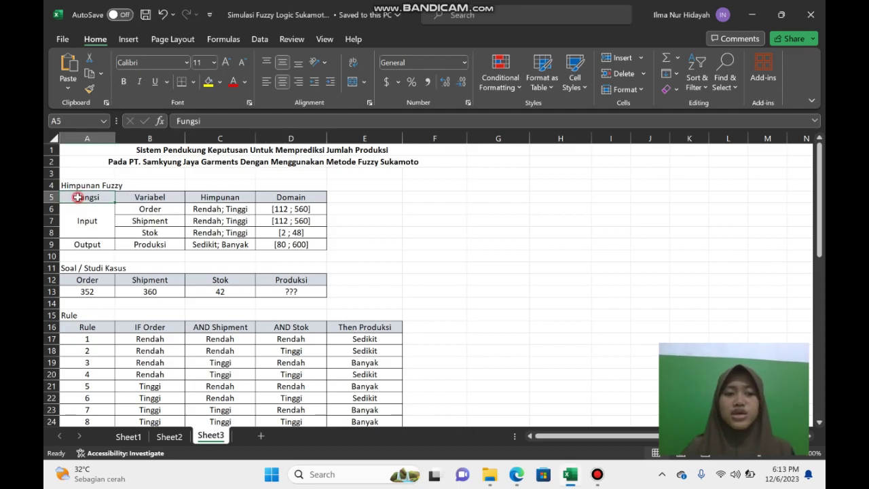
{"action": "left_click", "coordinate": [151, 196]}
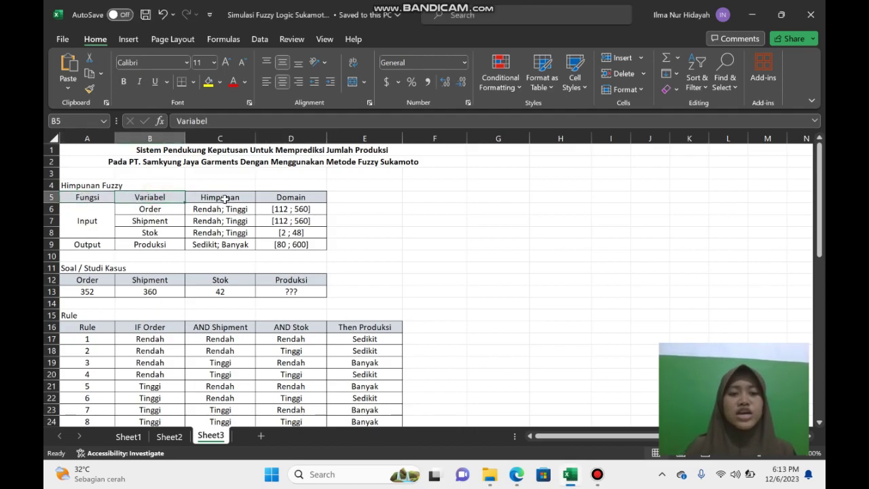
{"action": "left_click", "coordinate": [227, 197]}
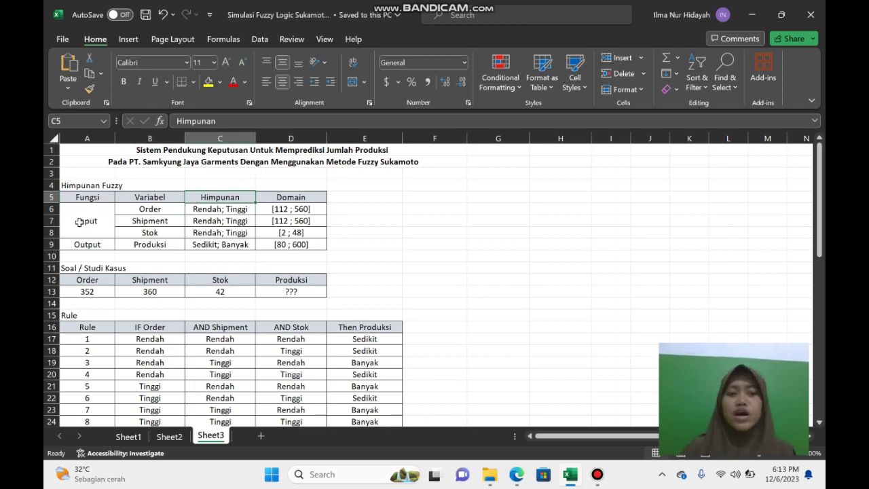
{"action": "left_click", "coordinate": [79, 222]}
{"action": "left_click", "coordinate": [92, 246]}
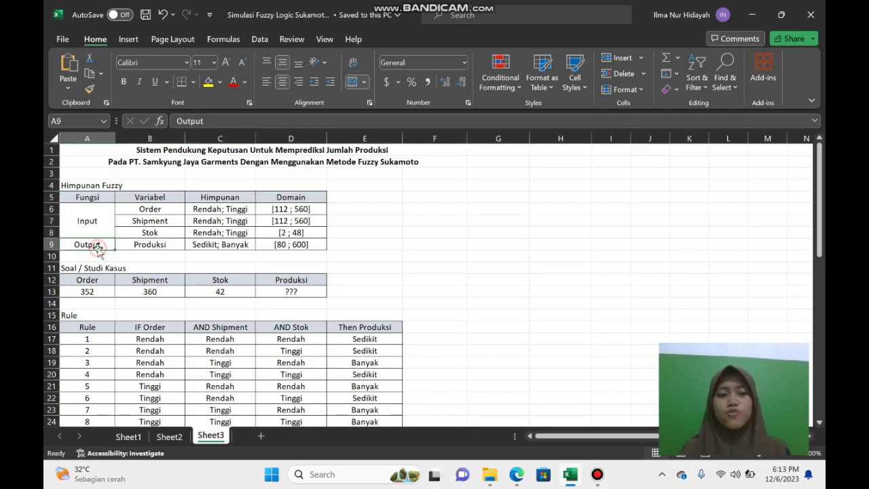
{"action": "left_click", "coordinate": [97, 221]}
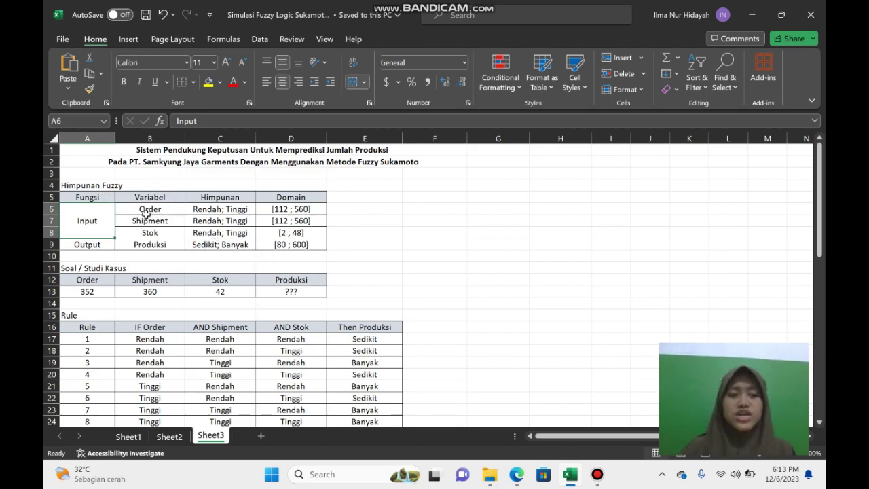
{"action": "left_click", "coordinate": [167, 222]}
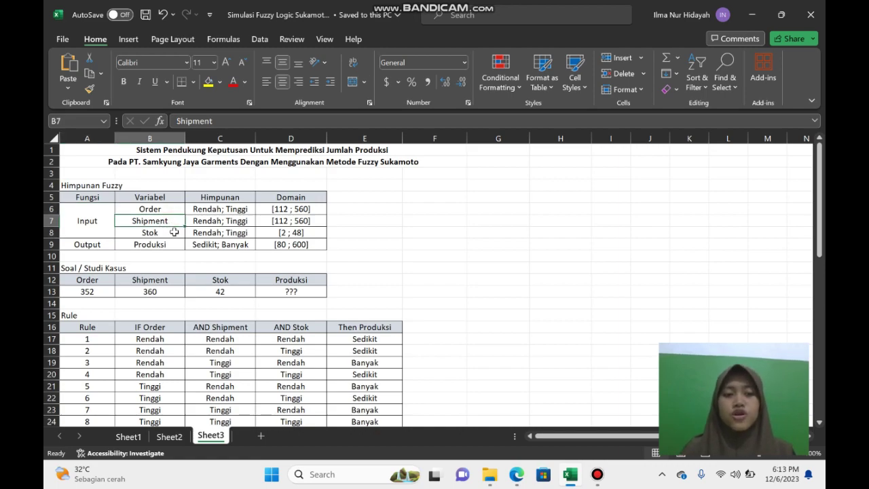
{"action": "left_click", "coordinate": [175, 232]}
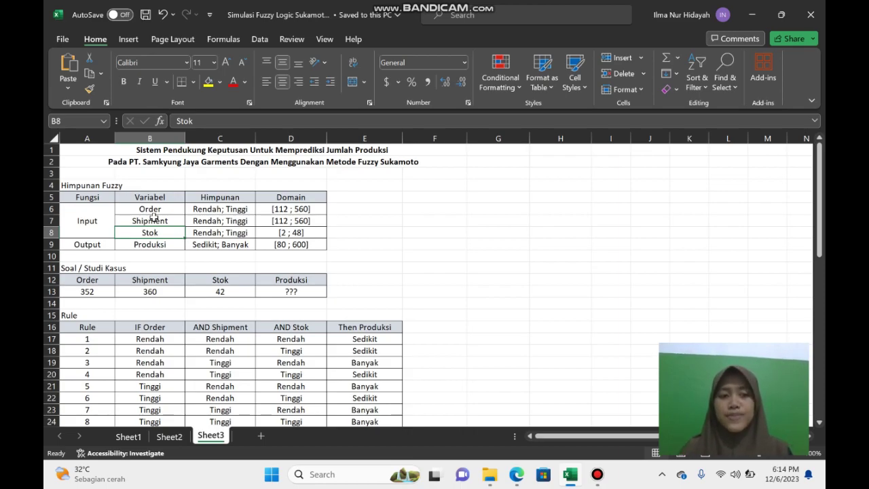
{"action": "left_click", "coordinate": [87, 247]}
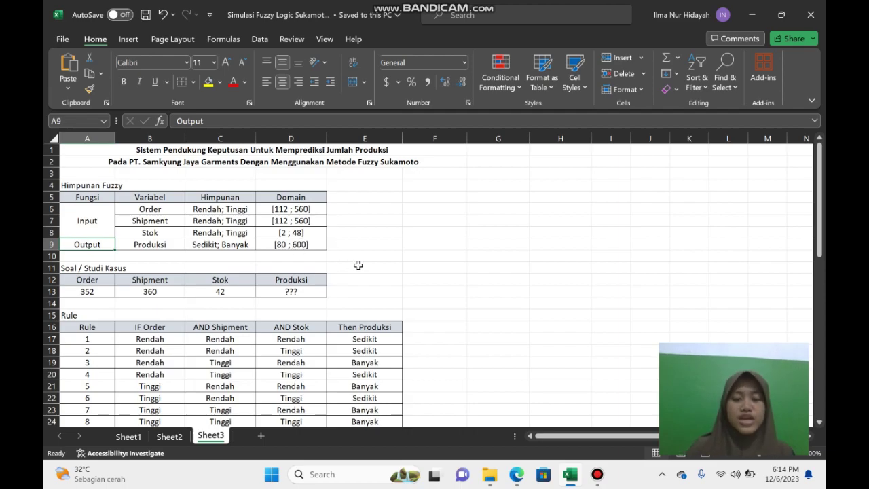
{"action": "scroll", "coordinate": [456, 277], "scroll_direction": "down", "scroll_amount": 3}
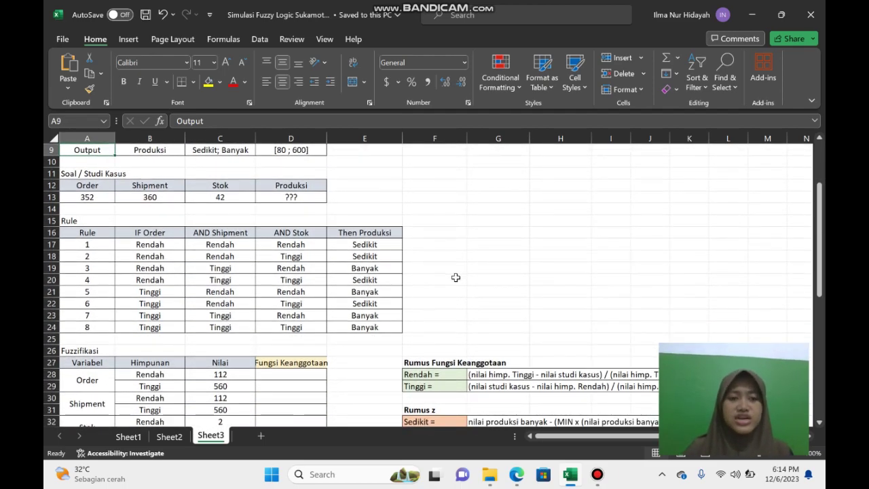
Step: Switch to the PDF in Microsoft Edge to read the Data Contoh Perhitungan table, and return to the Excel case-study and rule tables
{"action": "mouse_move", "coordinate": [514, 484]}
{"action": "left_click", "coordinate": [516, 410]}
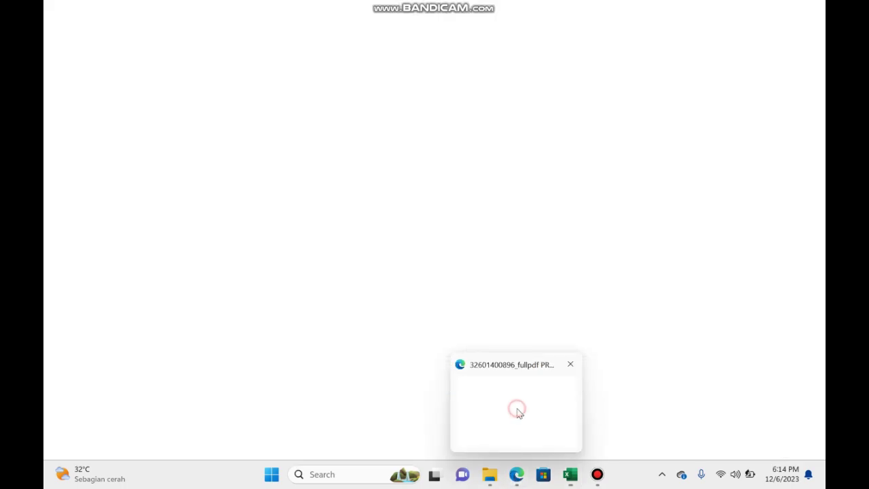
{"action": "scroll", "coordinate": [503, 387], "scroll_direction": "down", "scroll_amount": 2}
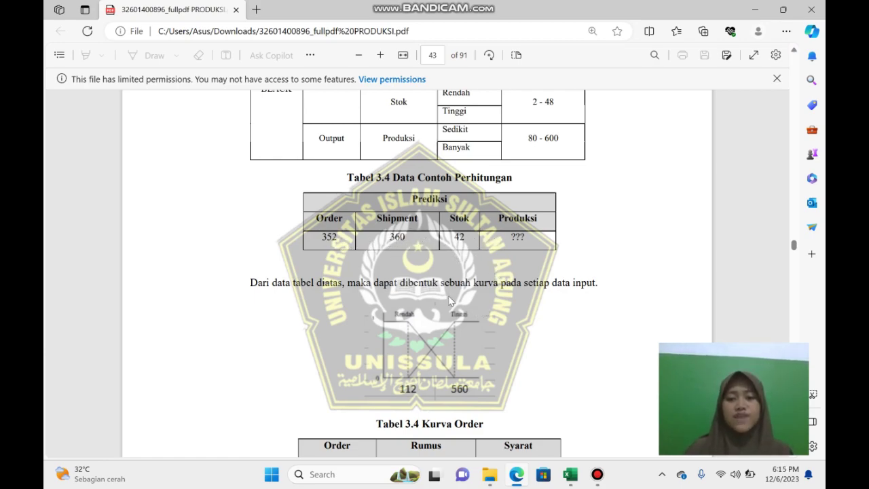
{"action": "mouse_move", "coordinate": [570, 474]}
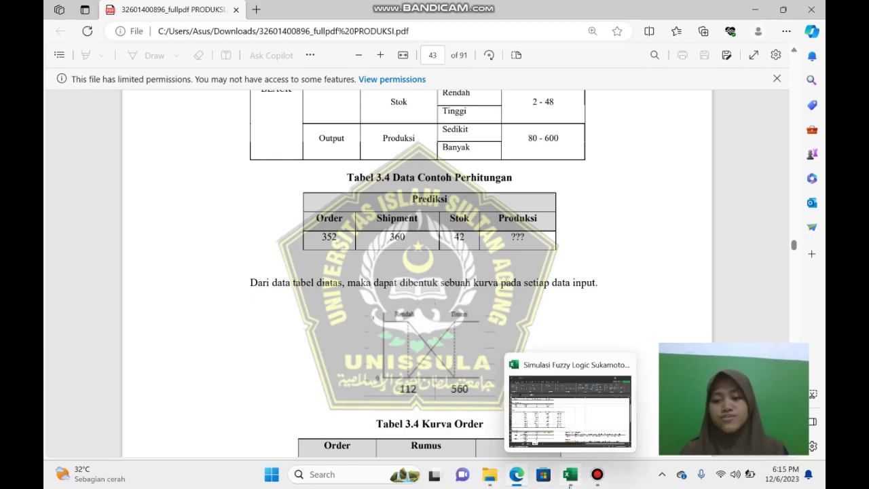
{"action": "left_click", "coordinate": [572, 421]}
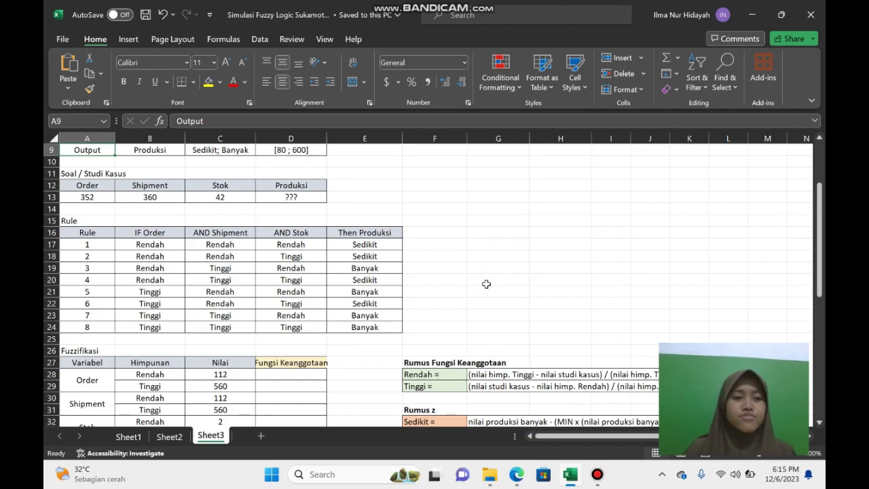
{"action": "scroll", "coordinate": [486, 284], "scroll_direction": "down", "scroll_amount": 1}
{"action": "scroll", "coordinate": [486, 284], "scroll_direction": "up", "scroll_amount": 1}
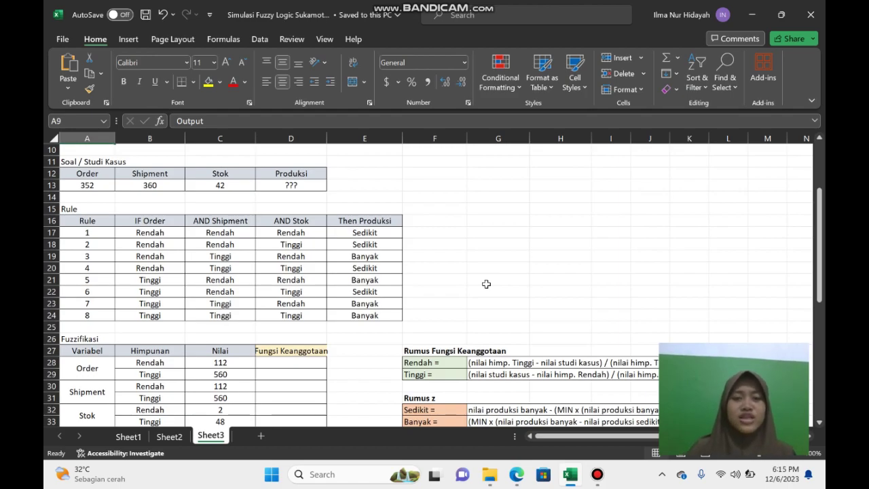
Step: Switch to the PDF in Edge and review the Min Max table, the membership curves and the rules R-1 to R-8
{"action": "mouse_move", "coordinate": [517, 474]}
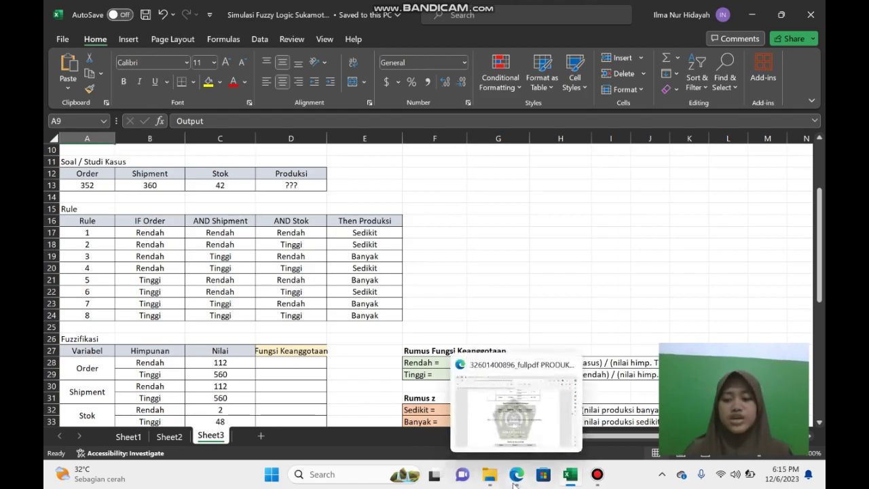
{"action": "left_click", "coordinate": [514, 397]}
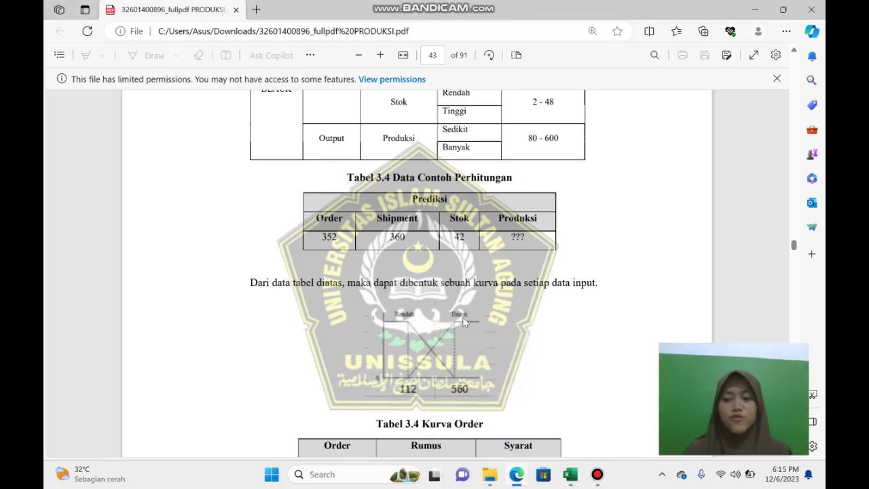
{"action": "scroll", "coordinate": [507, 248], "scroll_direction": "up", "scroll_amount": 10}
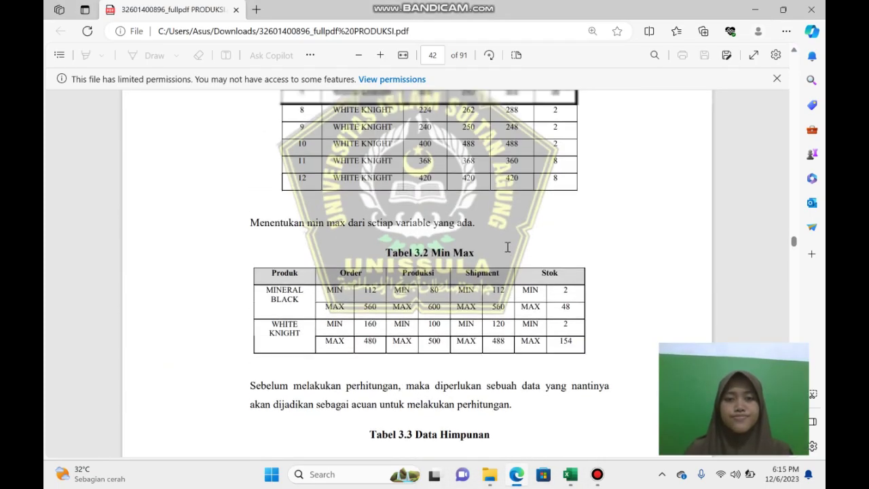
{"action": "scroll", "coordinate": [507, 247], "scroll_direction": "down", "scroll_amount": 15}
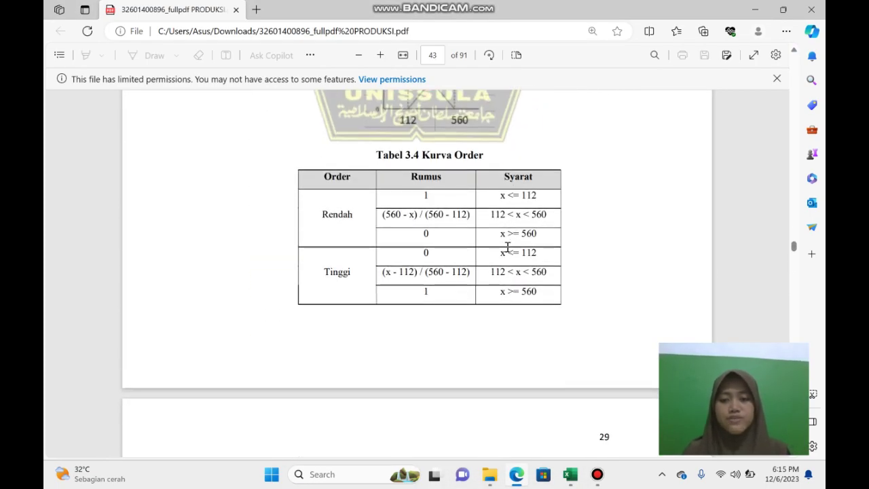
{"action": "scroll", "coordinate": [507, 247], "scroll_direction": "down", "scroll_amount": 15}
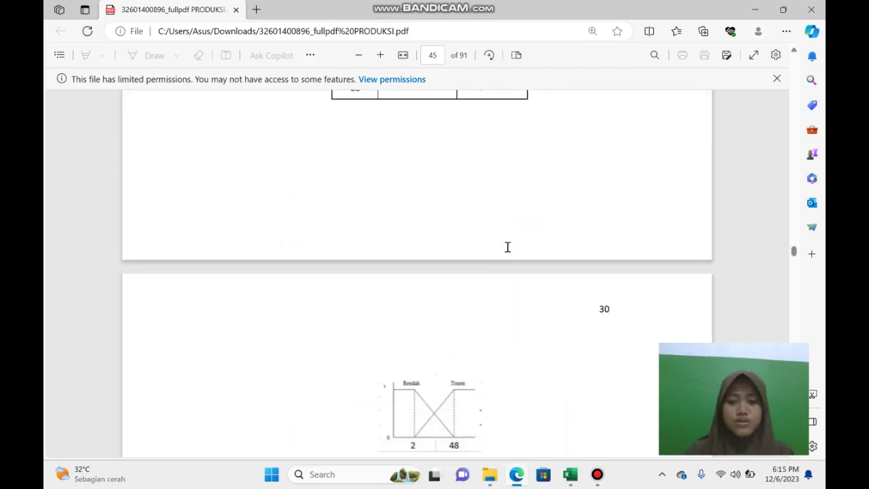
{"action": "scroll", "coordinate": [507, 247], "scroll_direction": "down", "scroll_amount": 1}
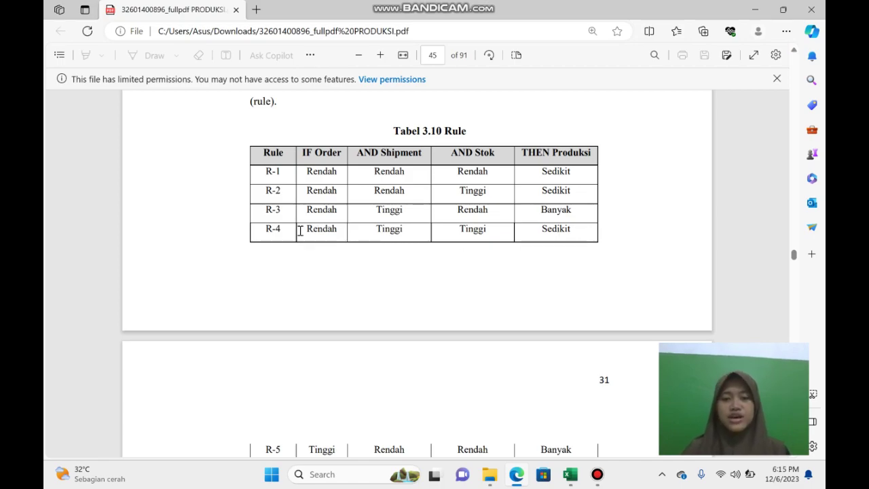
{"action": "scroll", "coordinate": [273, 232], "scroll_direction": "down", "scroll_amount": 1}
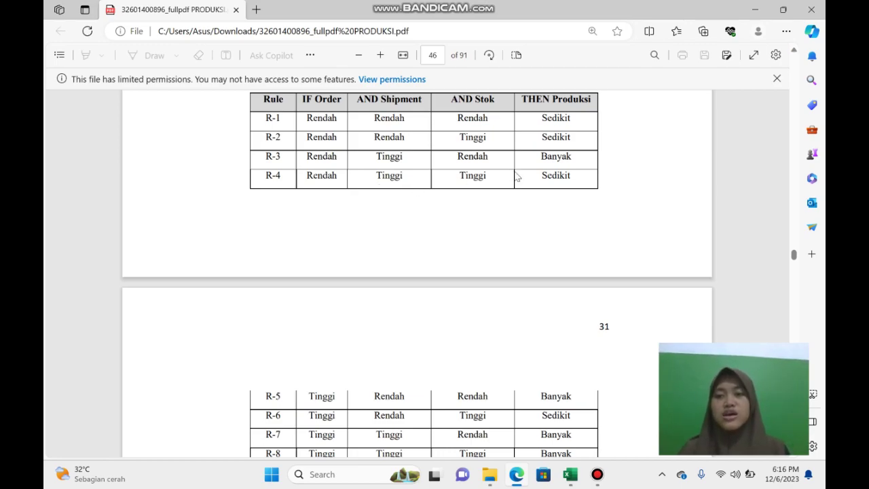
{"action": "scroll", "coordinate": [494, 228], "scroll_direction": "down", "scroll_amount": 3}
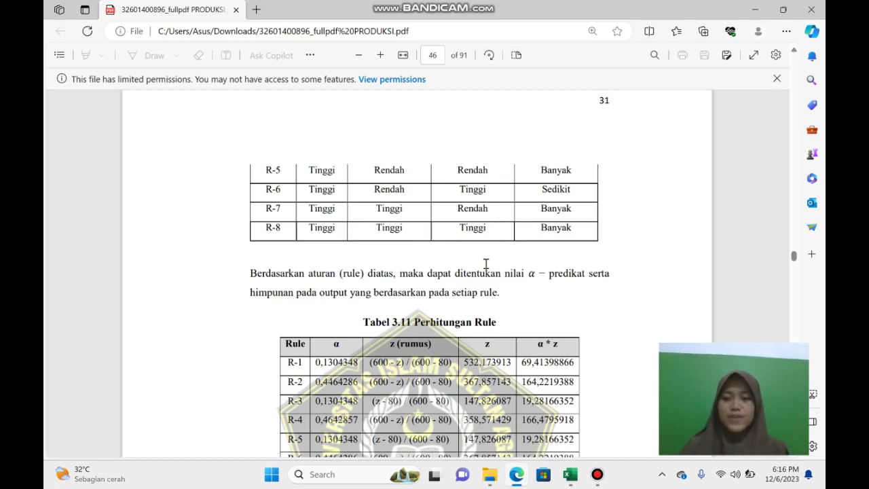
{"action": "scroll", "coordinate": [486, 263], "scroll_direction": "up", "scroll_amount": 3}
Step: Switch back to Excel and compare the Fuzzifikasi table with the input variables in the Himpunan Fuzzy table
{"action": "mouse_move", "coordinate": [569, 475]}
{"action": "left_click", "coordinate": [552, 407]}
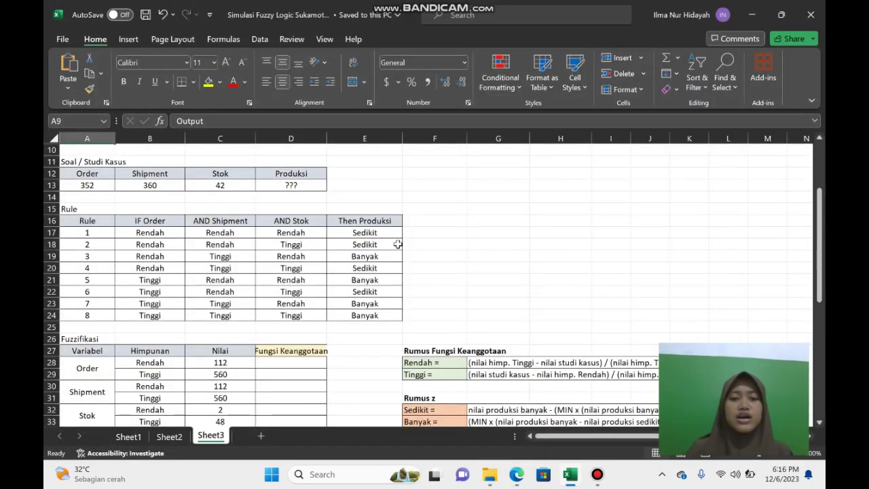
{"action": "scroll", "coordinate": [398, 245], "scroll_direction": "down", "scroll_amount": 4}
{"action": "scroll", "coordinate": [397, 245], "scroll_direction": "down", "scroll_amount": 1}
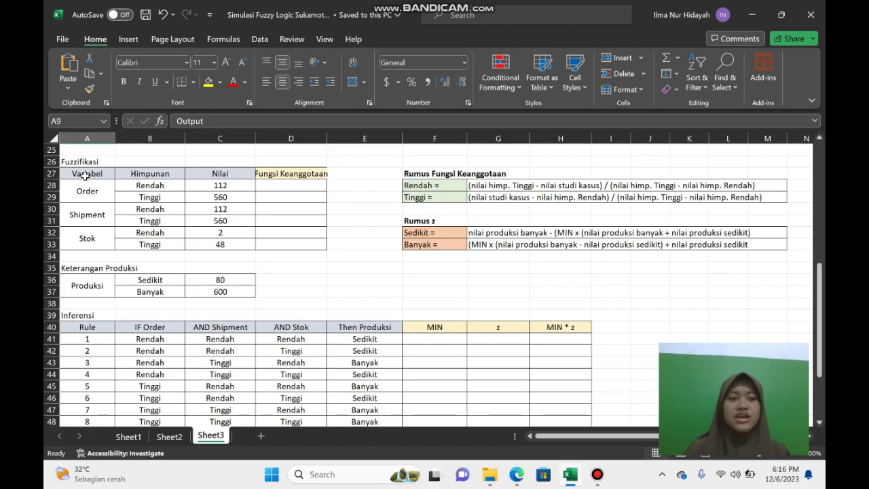
{"action": "scroll", "coordinate": [84, 175], "scroll_direction": "up", "scroll_amount": 8}
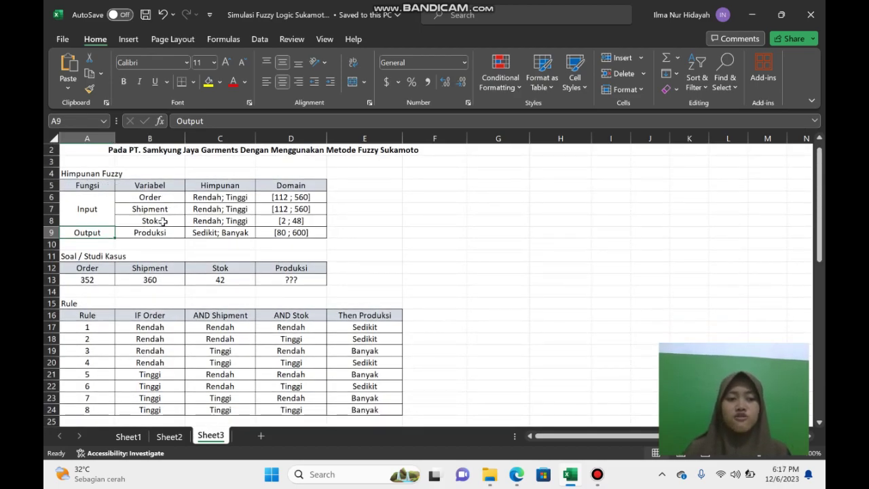
{"action": "left_click", "coordinate": [163, 221]}
{"action": "scroll", "coordinate": [163, 221], "scroll_direction": "down", "scroll_amount": 7}
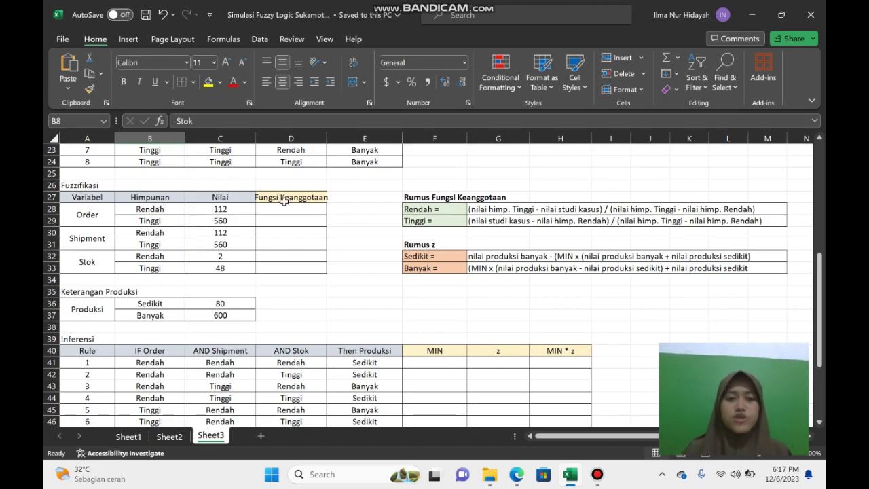
Step: Start the Order Rendah membership formula in D28 with the numerator (C29-A13), following the Rendah rule under Rumus Fungsi Keanggotaan
{"action": "left_click", "coordinate": [298, 212]}
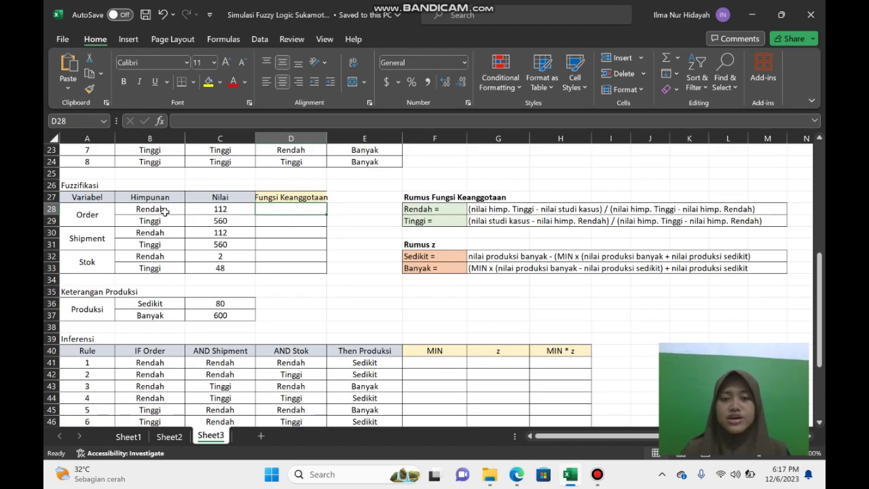
{"action": "left_click", "coordinate": [517, 209]}
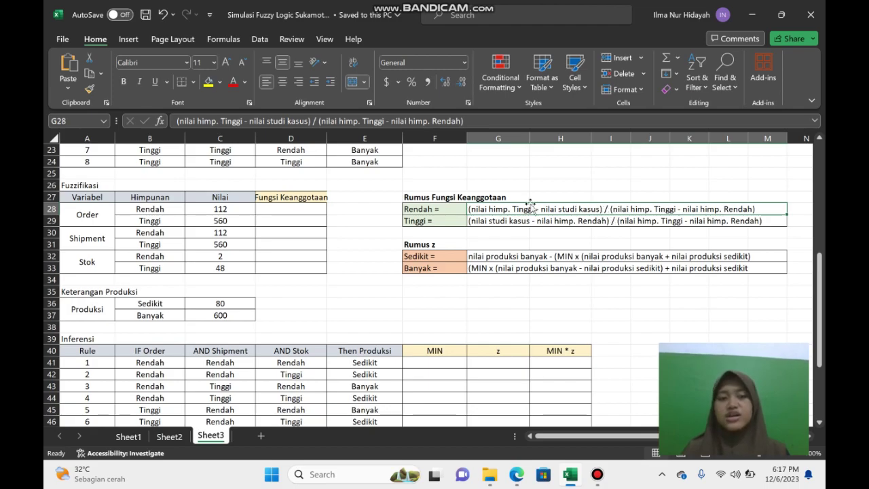
{"action": "left_click", "coordinate": [291, 209]}
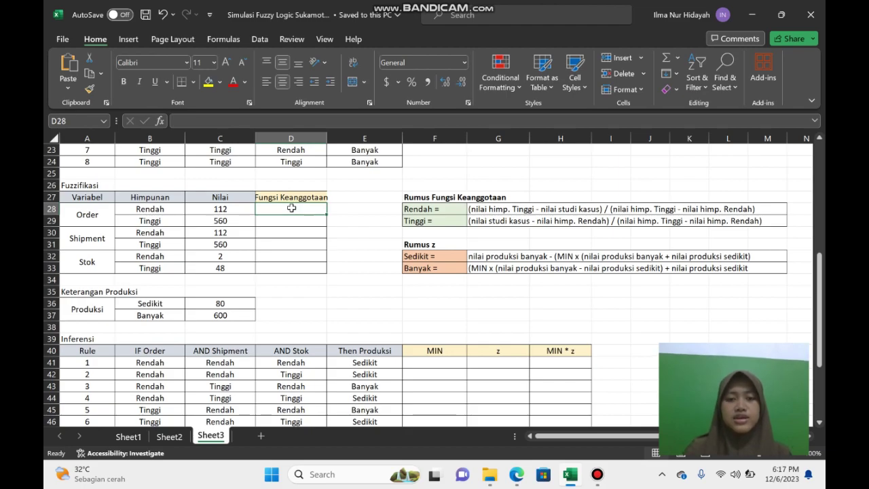
{"action": "type", "text": "="}
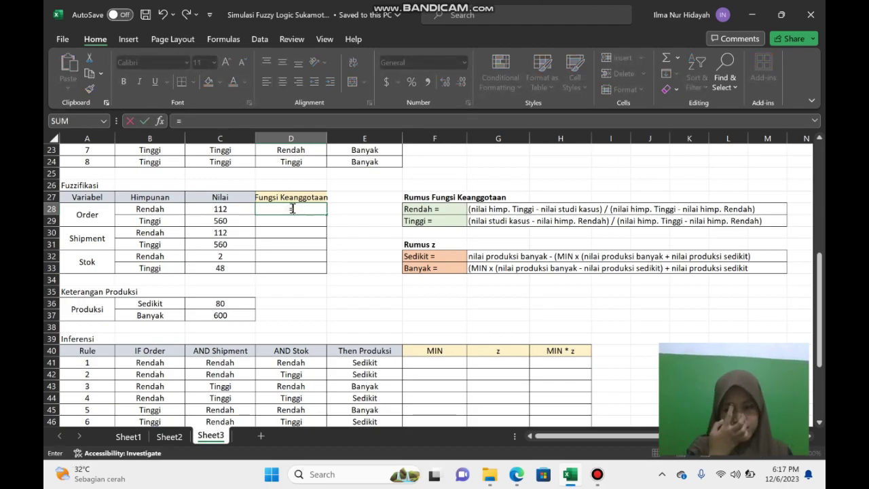
{"action": "type", "text": "("}
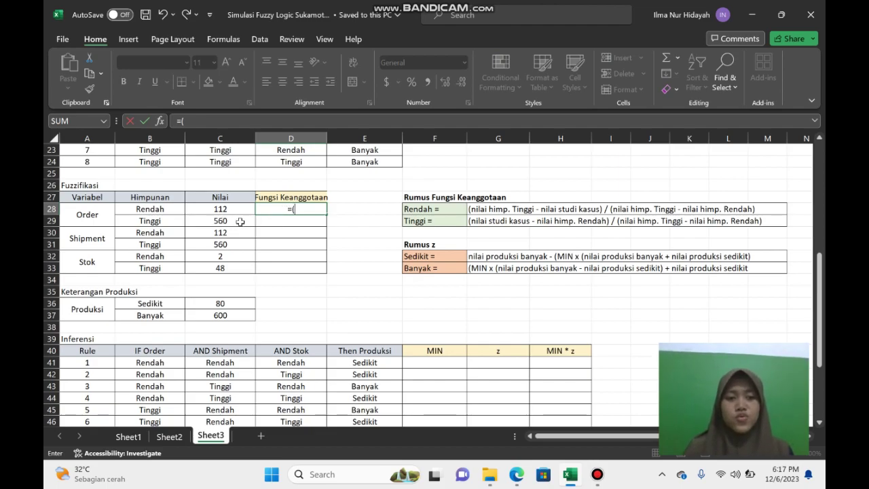
{"action": "left_click", "coordinate": [239, 221]}
{"action": "type", "text": "-"}
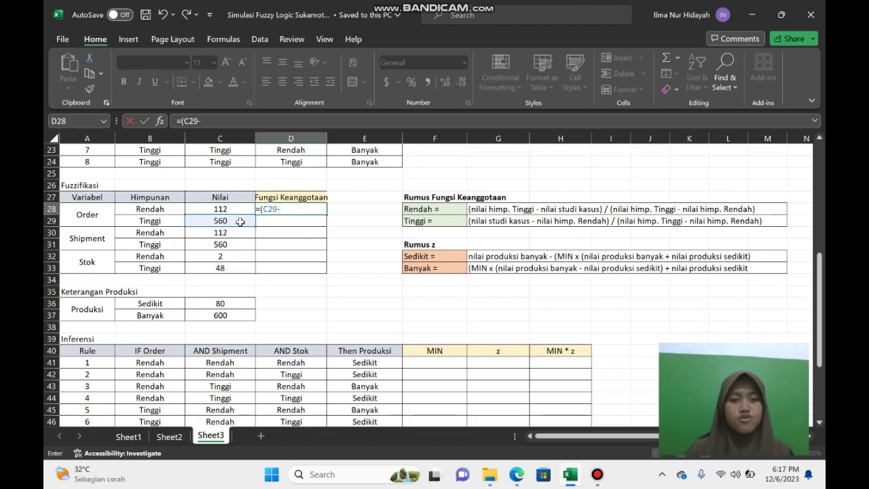
{"action": "scroll", "coordinate": [239, 222], "scroll_direction": "up", "scroll_amount": 4}
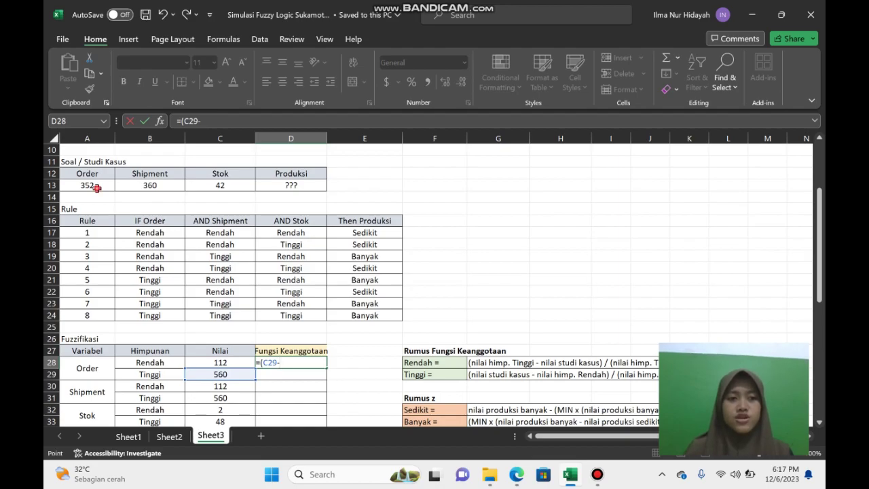
{"action": "left_click", "coordinate": [97, 187]}
{"action": "type", "text": ")"}
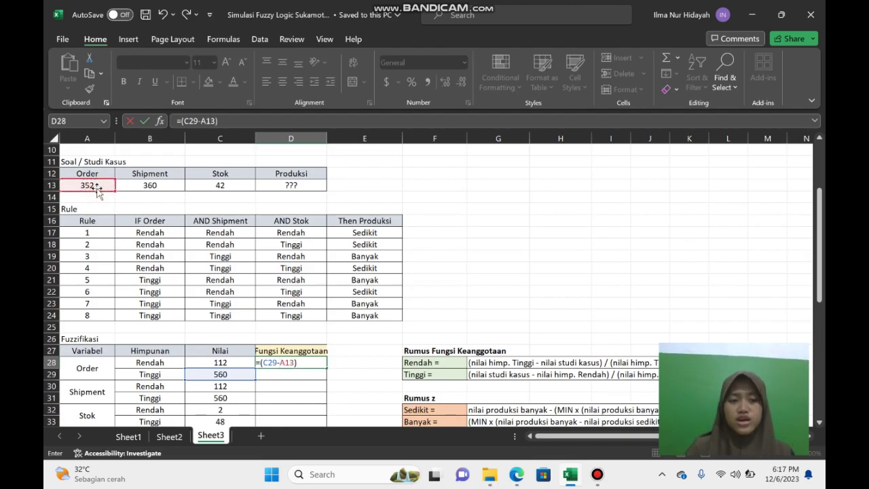
Step: Complete the Order Rendah formula in D28 by dividing the numerator by (C29-C28), and check the entered formula
{"action": "type", "text": "/("}
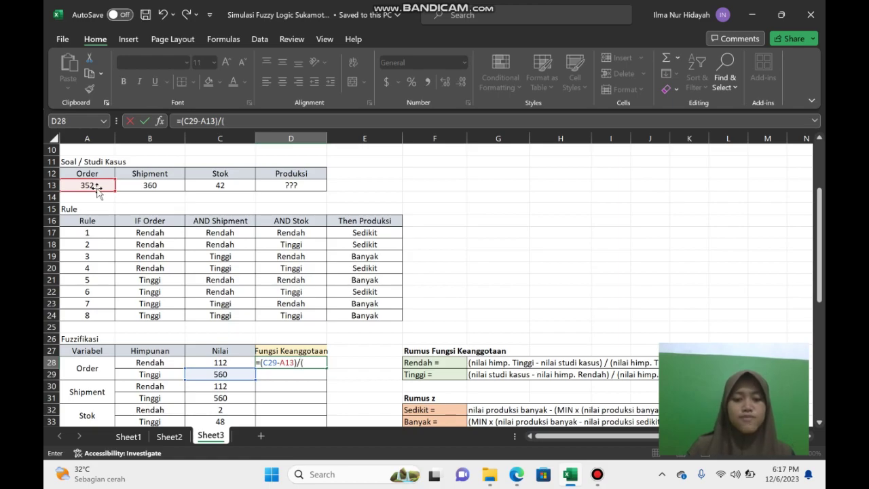
{"action": "scroll", "coordinate": [323, 265], "scroll_direction": "down", "scroll_amount": 2}
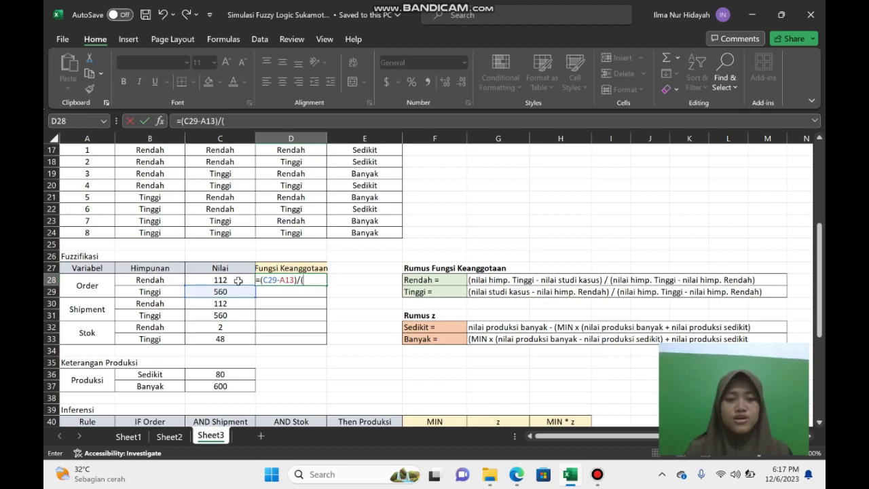
{"action": "left_click", "coordinate": [236, 292]}
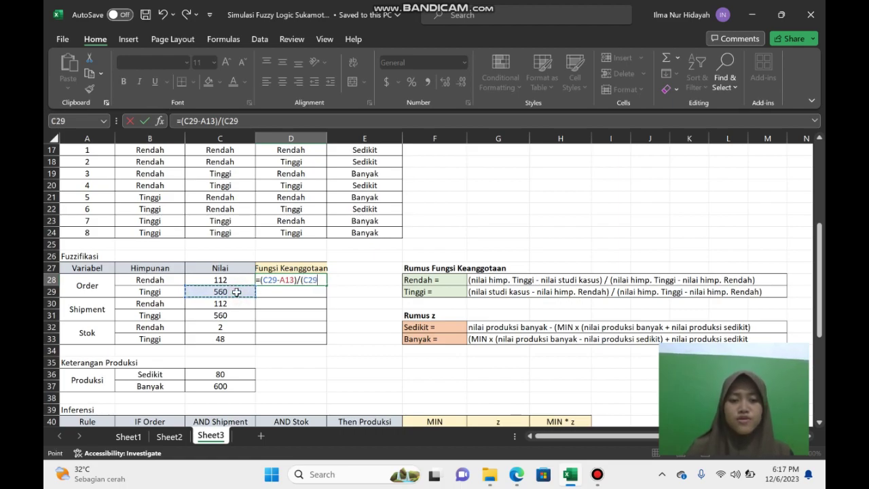
{"action": "type", "text": "-"}
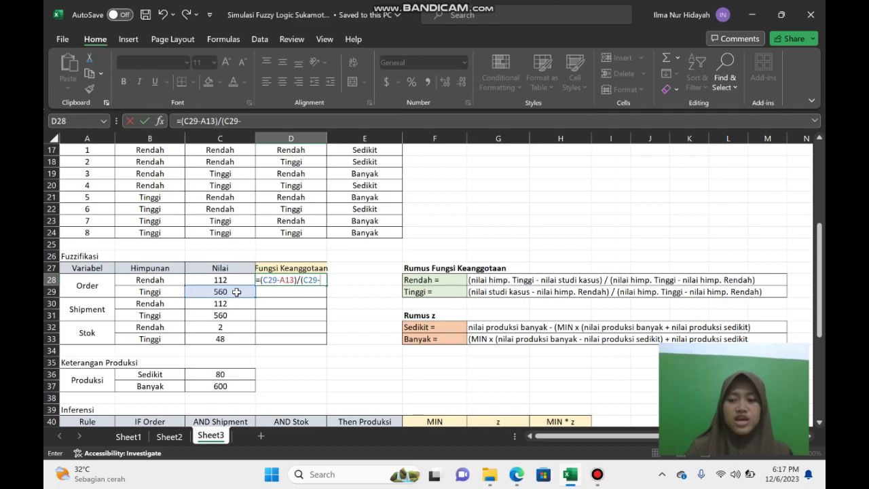
{"action": "left_click", "coordinate": [224, 278]}
{"action": "type", "text": ")"}
{"action": "key", "text": "Return"}
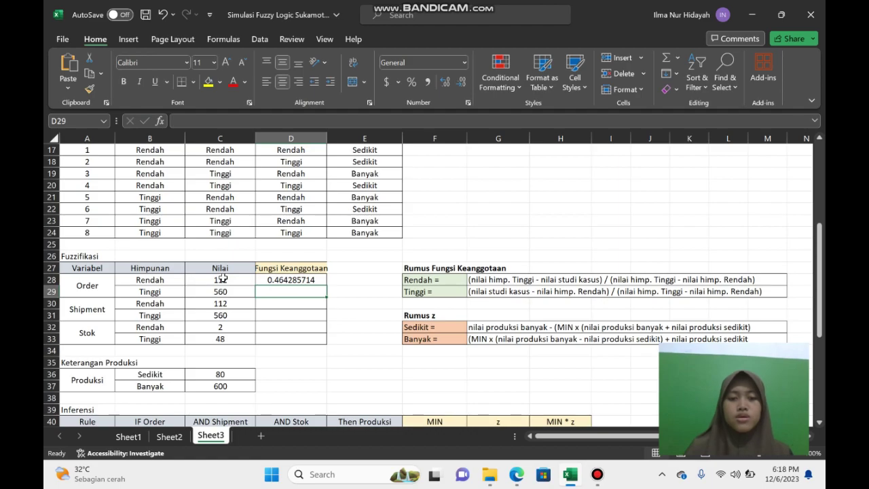
{"action": "left_click", "coordinate": [307, 279]}
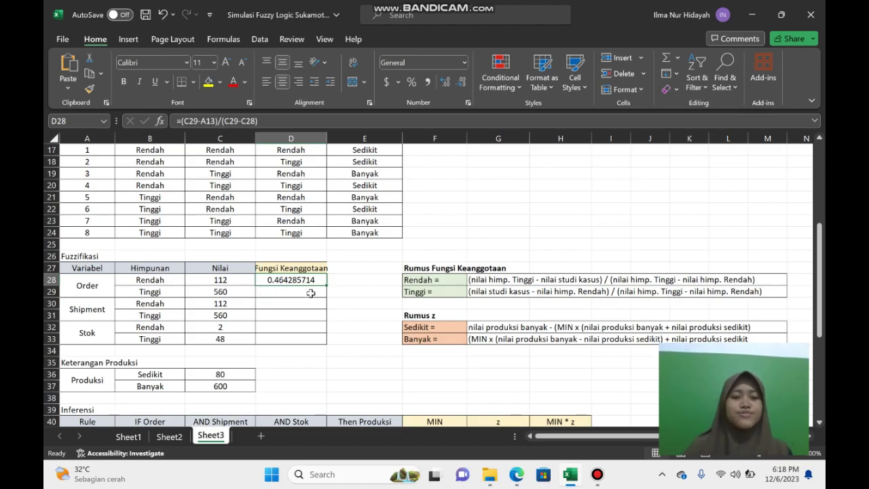
Step: Start the Order Tinggi membership formula in D29 with the numerator (A13-C28), following the Tinggi rule under Rumus Fungsi Keanggotaan
{"action": "left_click", "coordinate": [311, 292]}
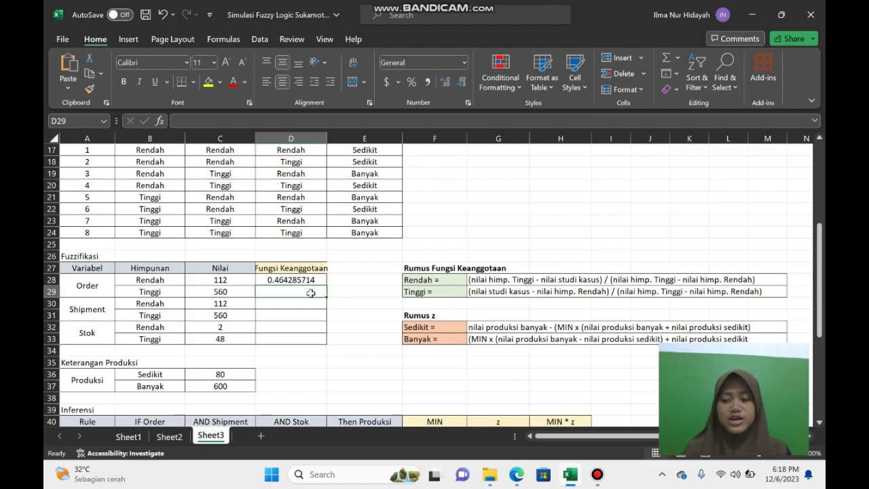
{"action": "scroll", "coordinate": [311, 292], "scroll_direction": "down", "scroll_amount": 1}
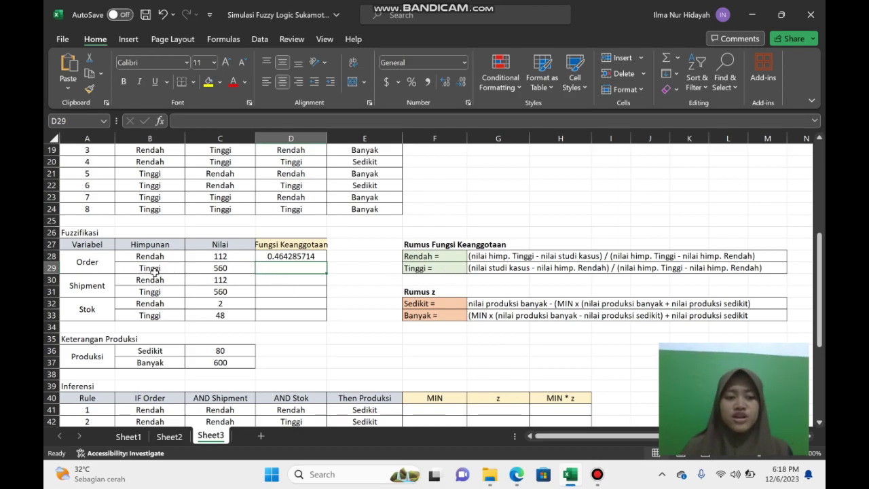
{"action": "left_click", "coordinate": [486, 270]}
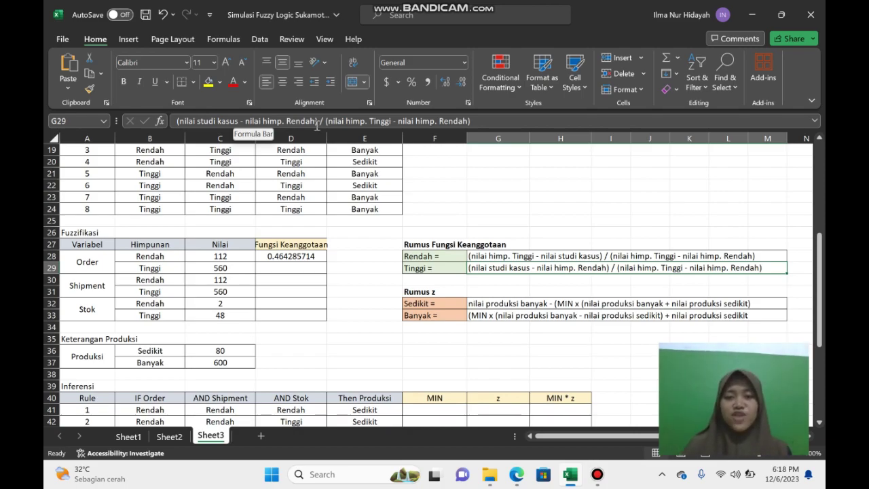
{"action": "left_click", "coordinate": [284, 269]}
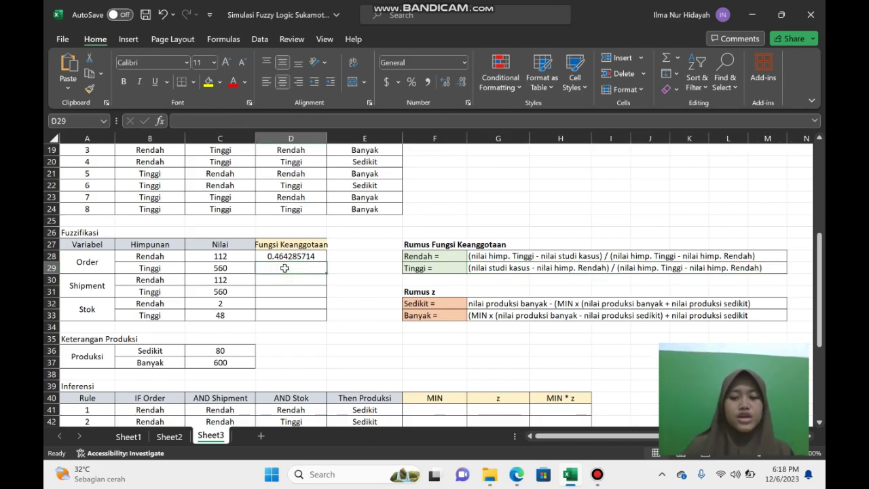
{"action": "type", "text": "="}
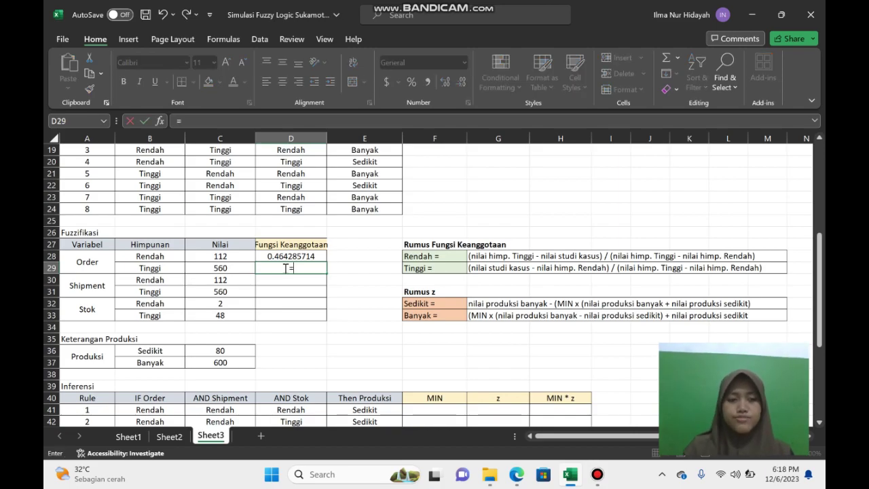
{"action": "type", "text": "("}
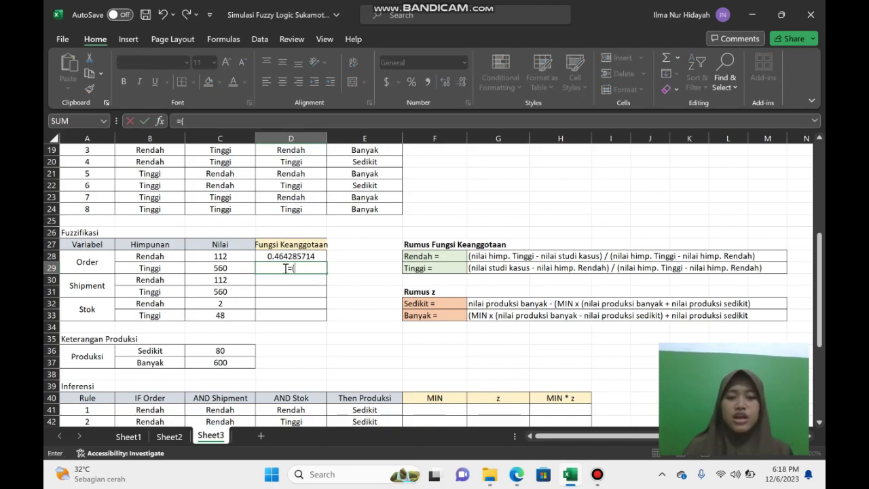
{"action": "scroll", "coordinate": [287, 268], "scroll_direction": "up", "scroll_amount": 4}
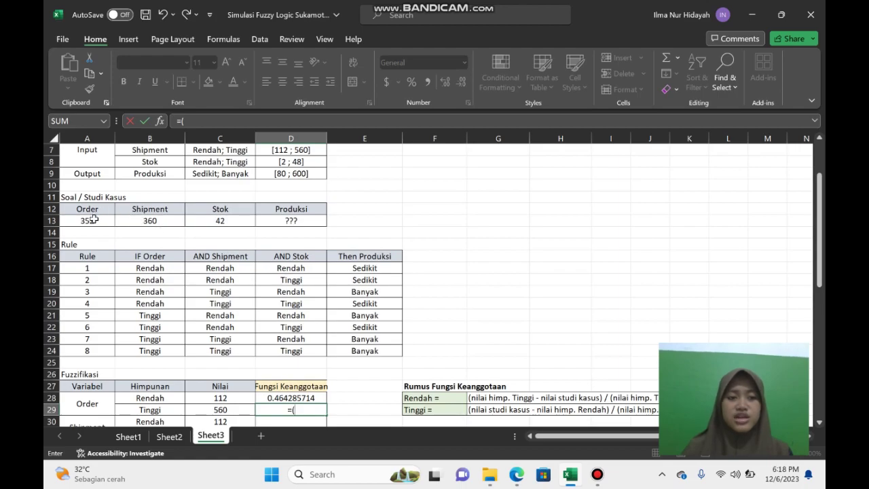
{"action": "left_click", "coordinate": [93, 221]}
{"action": "scroll", "coordinate": [280, 244], "scroll_direction": "down", "scroll_amount": 2}
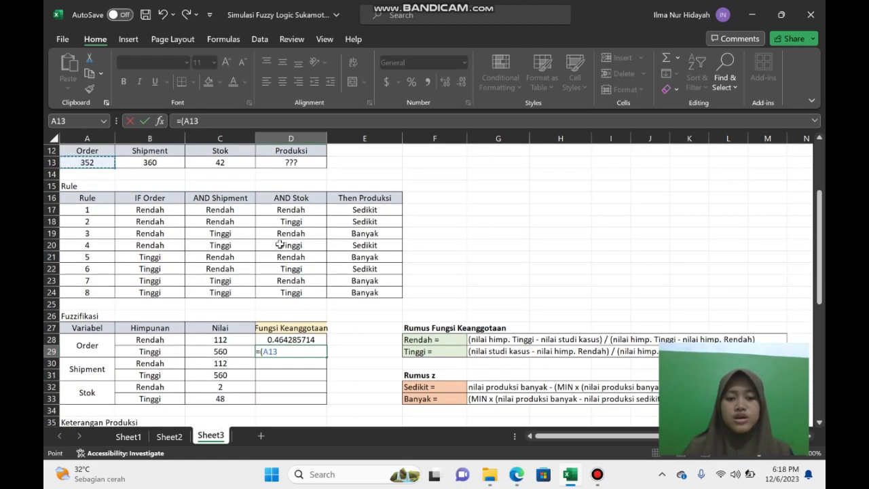
{"action": "type", "text": "-"}
{"action": "scroll", "coordinate": [280, 244], "scroll_direction": "down", "scroll_amount": 1}
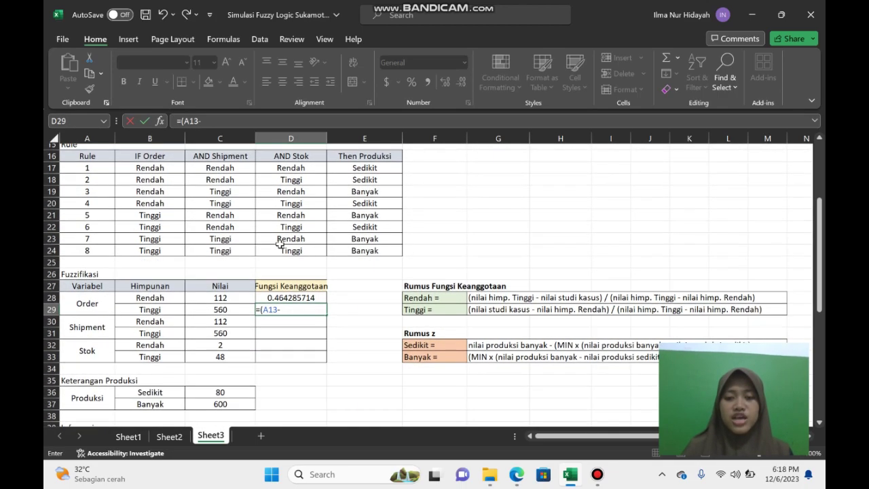
{"action": "left_click", "coordinate": [225, 305]}
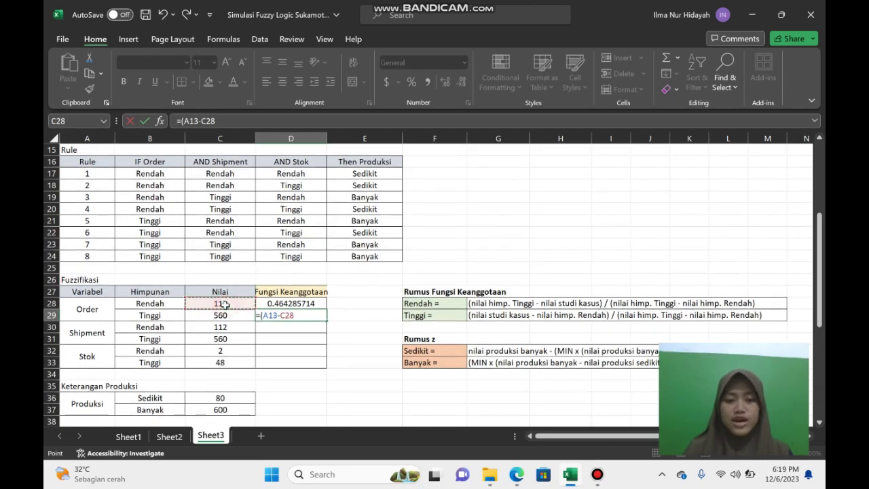
{"action": "type", "text": ")"}
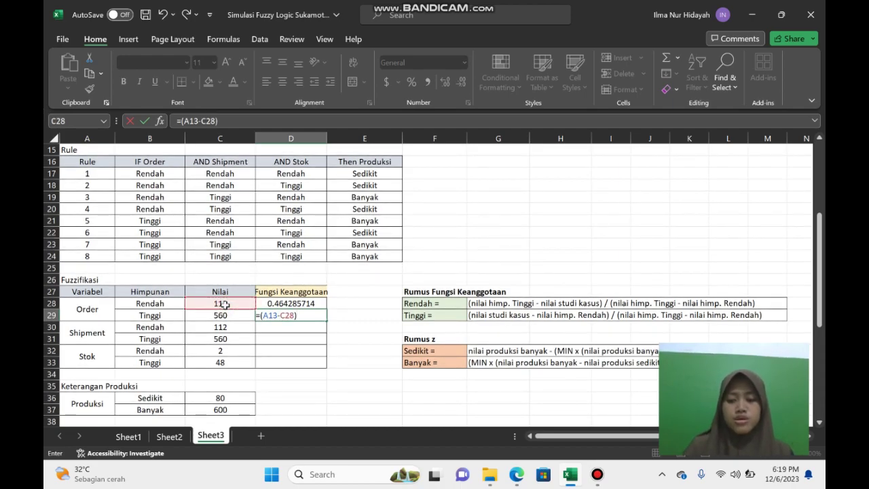
Step: Complete the Order Tinggi formula in D29 by dividing the numerator by (C29-C28), and check the entered formula
{"action": "type", "text": "/("}
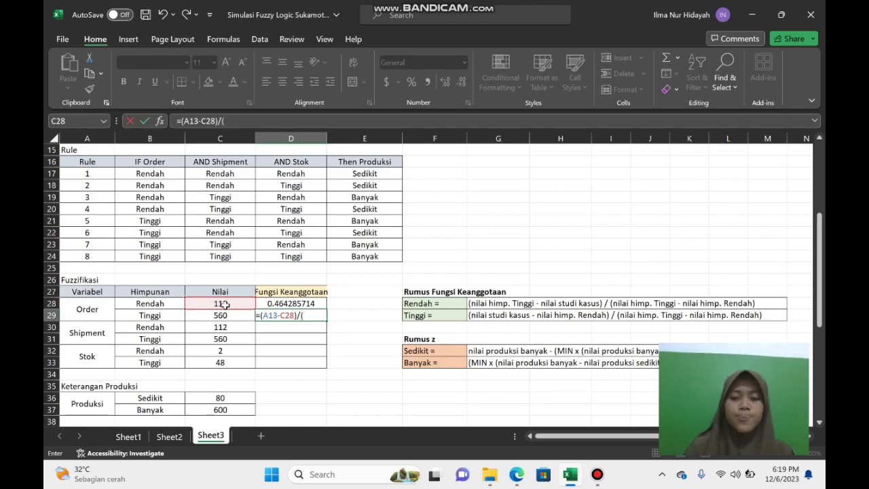
{"action": "left_click", "coordinate": [226, 316]}
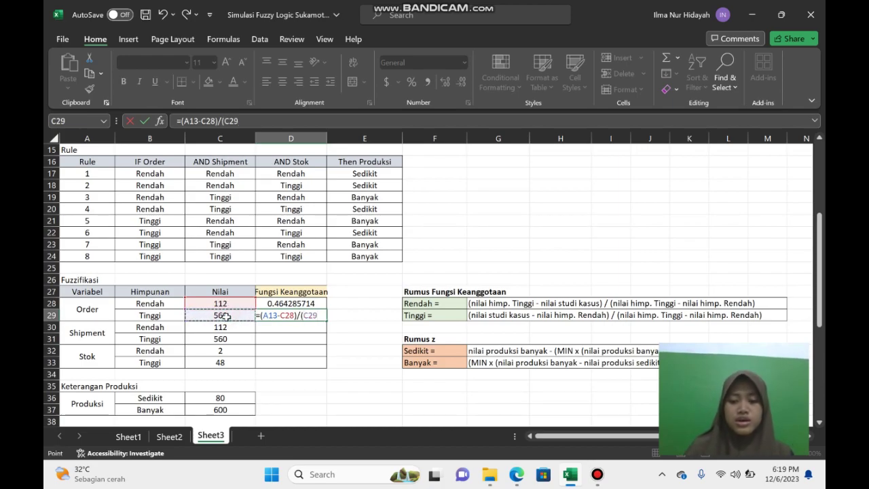
{"action": "type", "text": "-"}
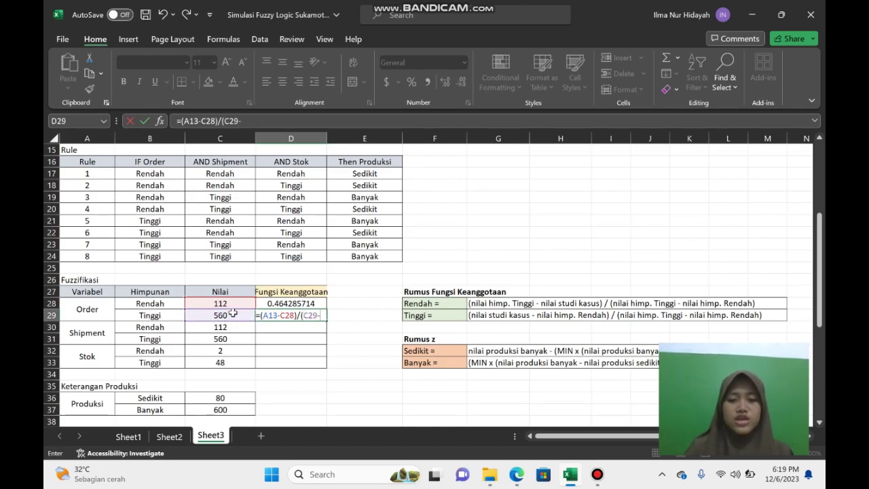
{"action": "left_click", "coordinate": [234, 303]}
{"action": "type", "text": ")"}
{"action": "key", "text": "Return"}
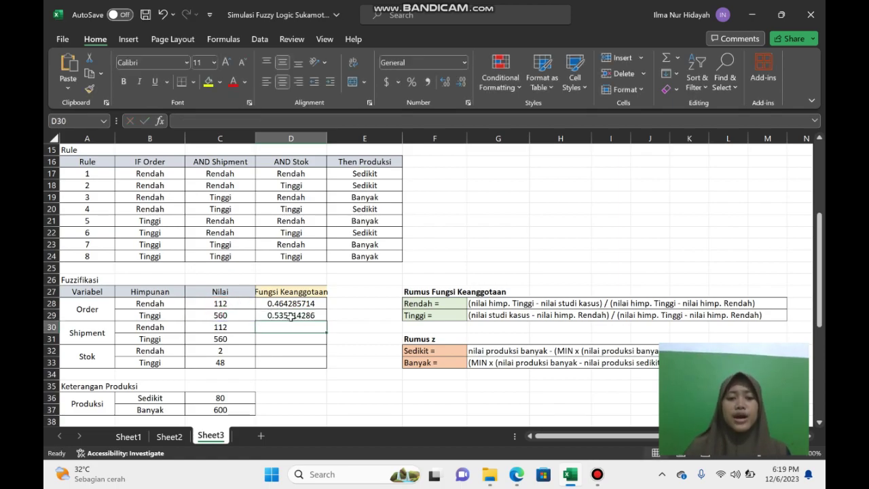
{"action": "left_click", "coordinate": [291, 316]}
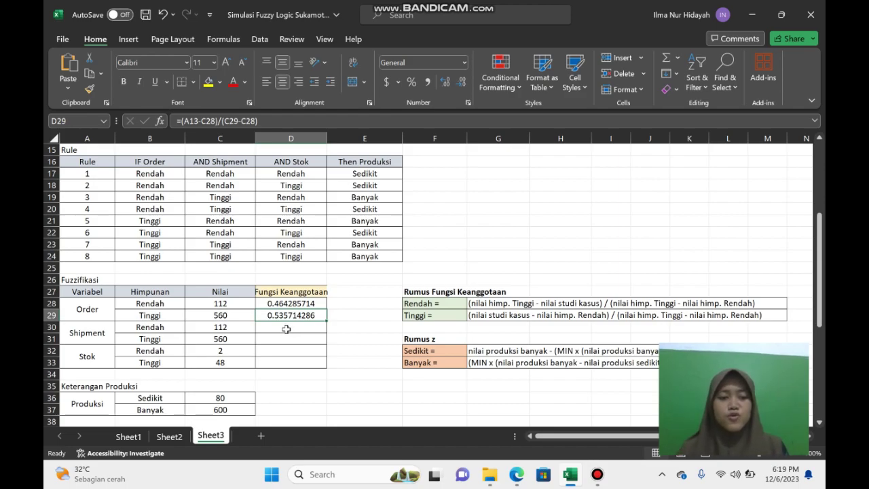
Step: Begin the Shipment Rendah membership formula in D30 with an equals sign
{"action": "left_click", "coordinate": [287, 329]}
{"action": "scroll", "coordinate": [287, 328], "scroll_direction": "down", "scroll_amount": 1}
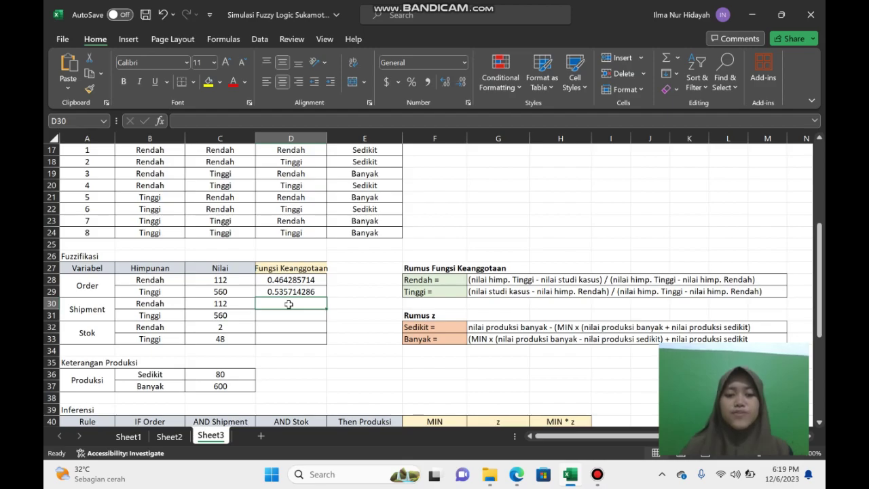
{"action": "scroll", "coordinate": [288, 304], "scroll_direction": "up", "scroll_amount": 5}
{"action": "scroll", "coordinate": [288, 304], "scroll_direction": "down", "scroll_amount": 5}
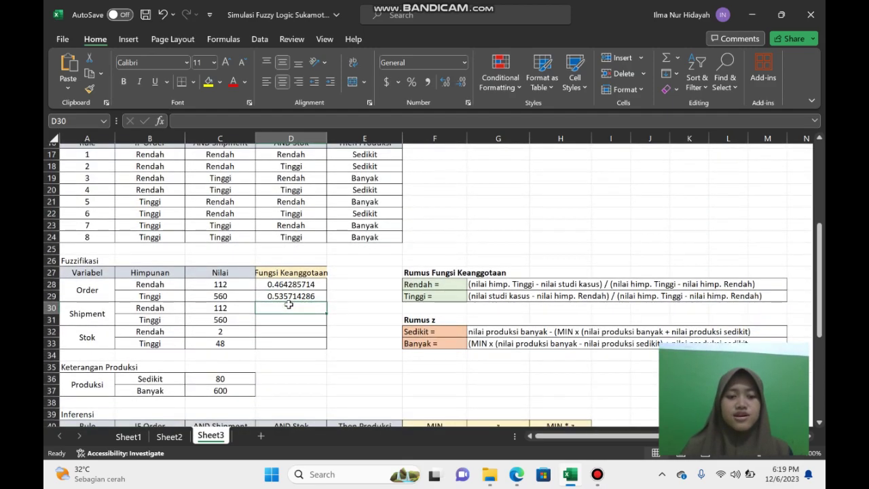
{"action": "scroll", "coordinate": [288, 304], "scroll_direction": "up", "scroll_amount": 1}
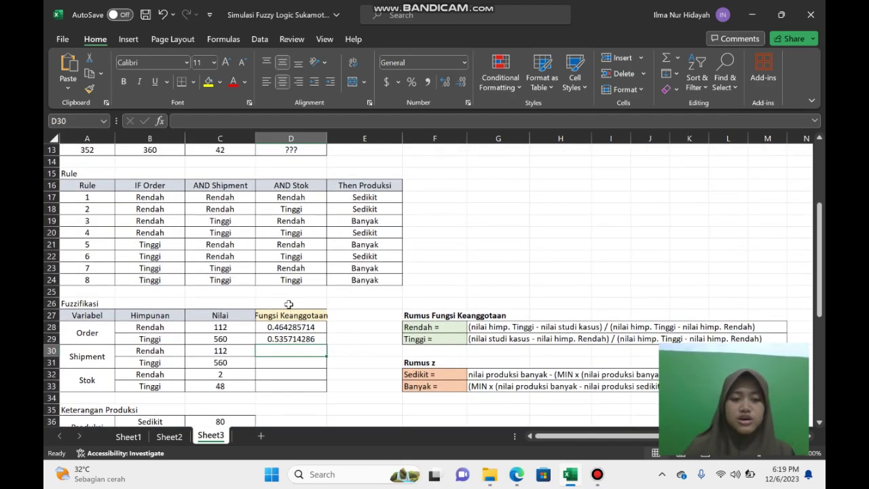
{"action": "type", "text": "="}
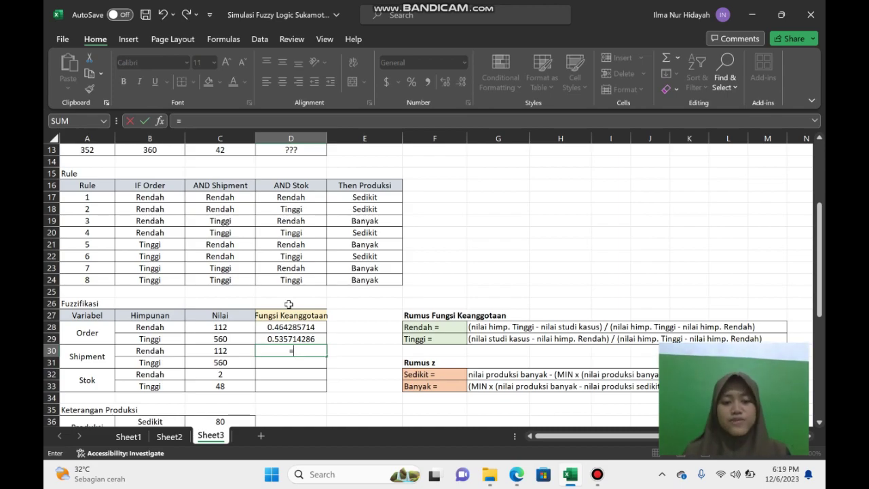
{"action": "scroll", "coordinate": [289, 304], "scroll_direction": "up", "scroll_amount": 3}
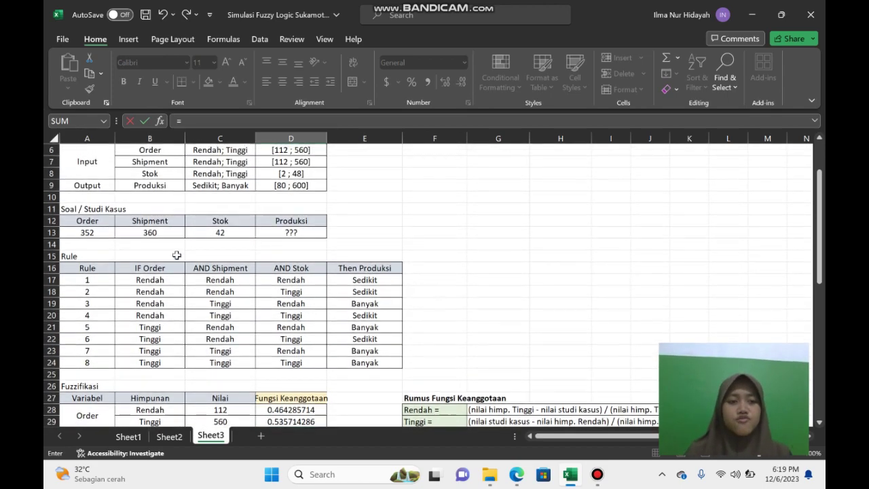
{"action": "left_click", "coordinate": [152, 232]}
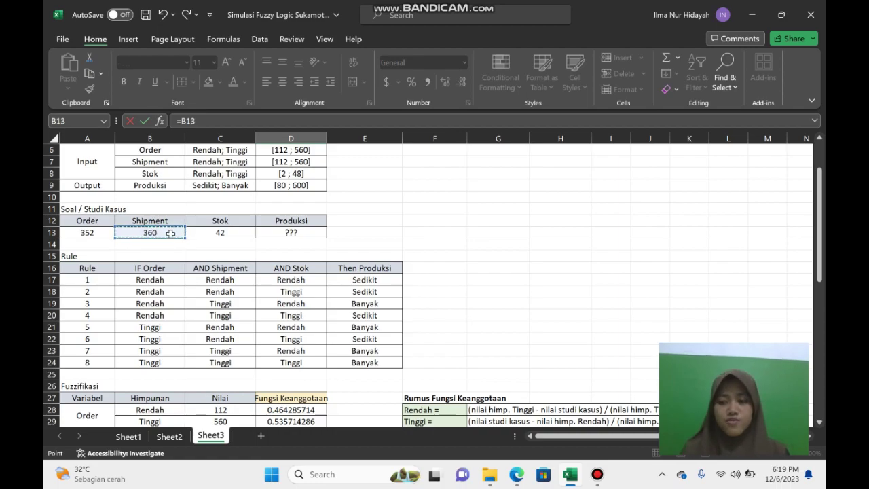
{"action": "scroll", "coordinate": [280, 280], "scroll_direction": "down", "scroll_amount": 4}
{"action": "key", "text": "BackSpace"}
{"action": "key", "text": "BackSpace"}
{"action": "key", "text": "BackSpace"}
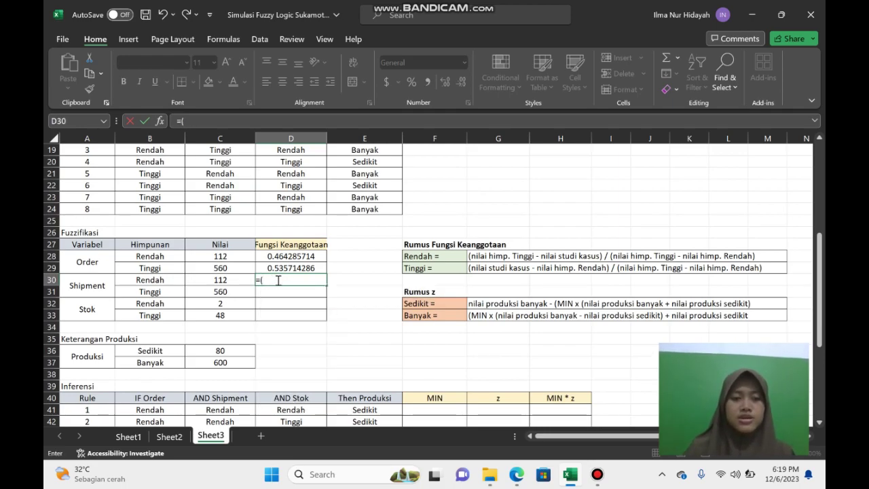
Step: Enter the numerator (C31-B13) of the Shipment Rendah formula in D30, following the Rendah rule under Rumus Fungsi Keanggotaan
{"action": "left_click", "coordinate": [221, 291]}
{"action": "type", "text": "-"}
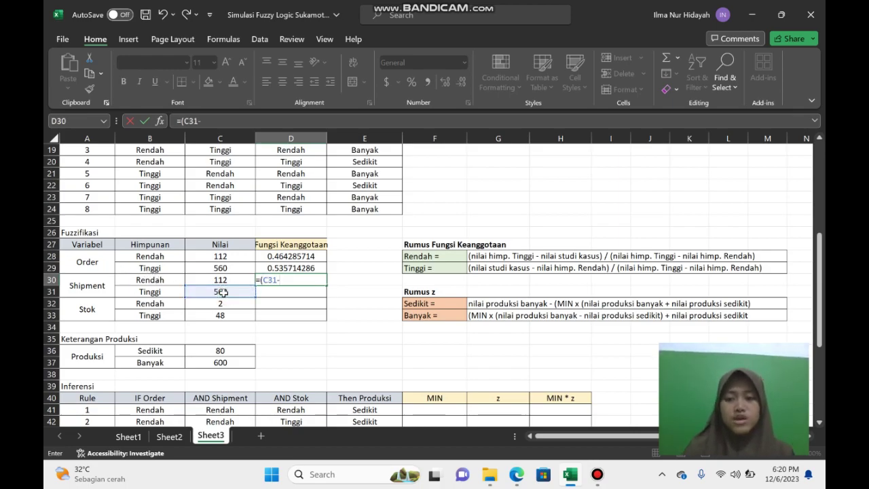
{"action": "scroll", "coordinate": [296, 240], "scroll_direction": "up", "scroll_amount": 3}
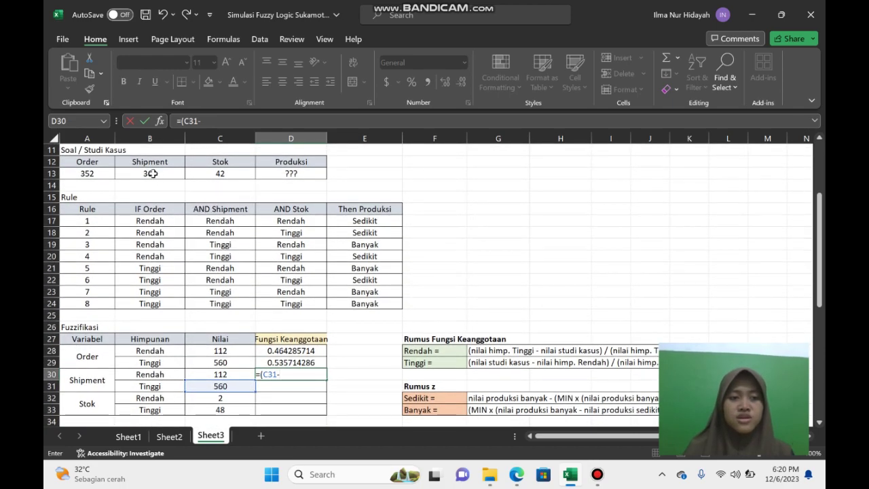
{"action": "left_click", "coordinate": [152, 174]}
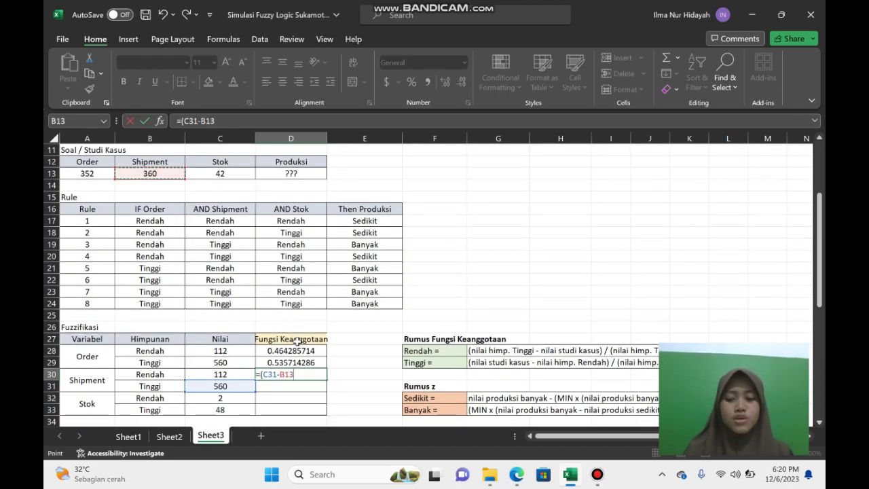
Step: Complete the Shipment Rendah formula in D30 by dividing the numerator by (C31-C30)
{"action": "type", "text": ")/("}
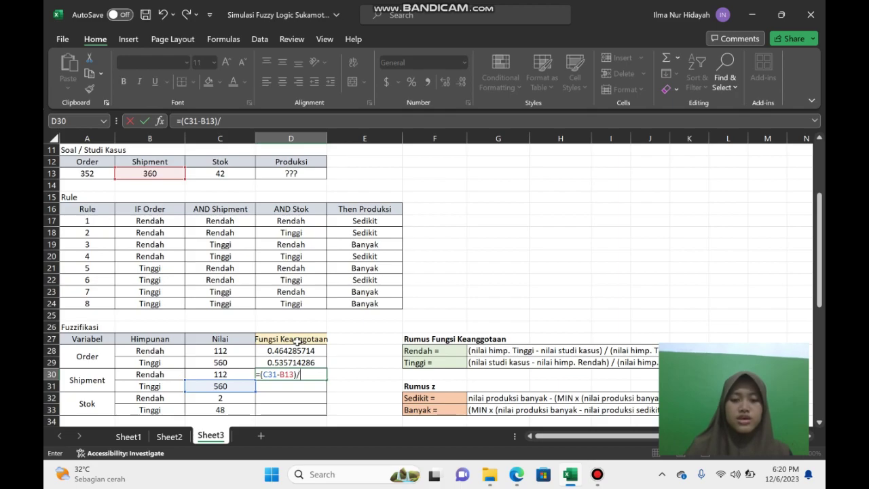
{"action": "left_click", "coordinate": [231, 387]}
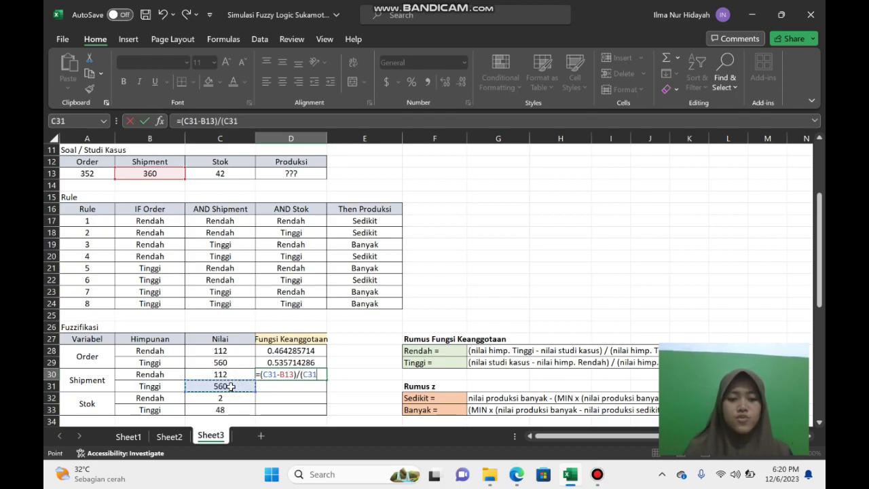
{"action": "scroll", "coordinate": [231, 386], "scroll_direction": "down", "scroll_amount": 2}
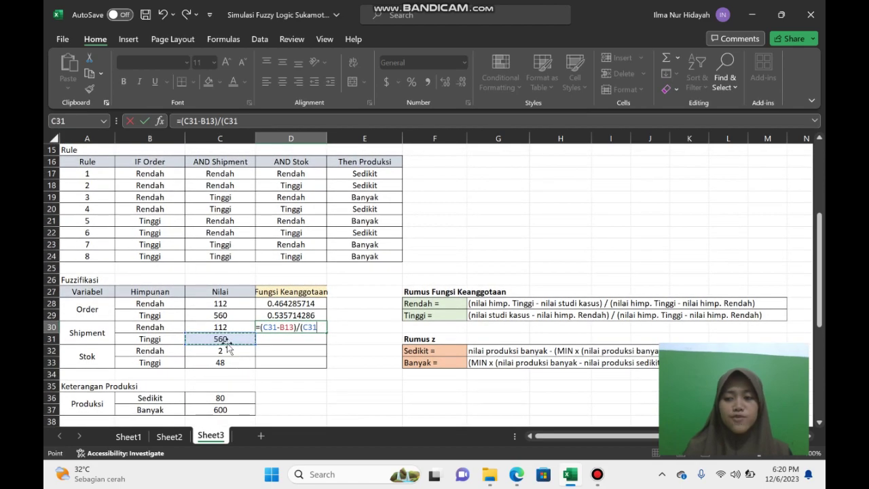
{"action": "type", "text": "-"}
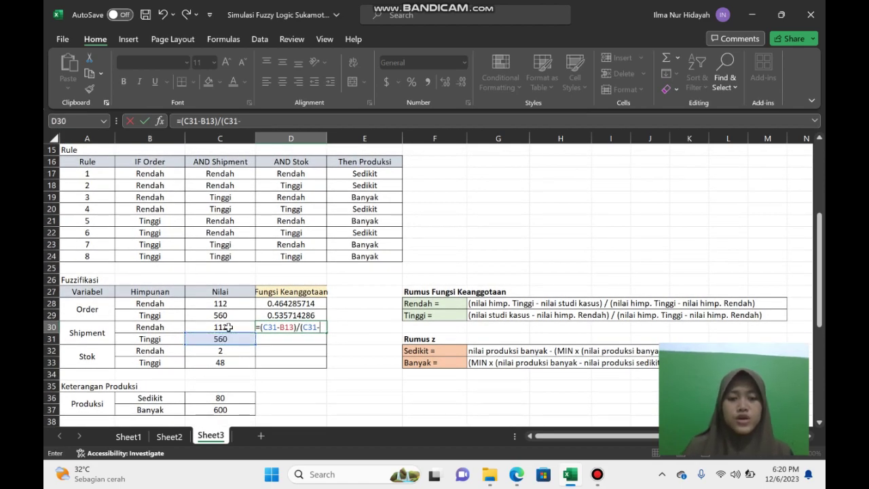
{"action": "left_click", "coordinate": [228, 327]}
{"action": "type", "text": ")"}
{"action": "key", "text": "Return"}
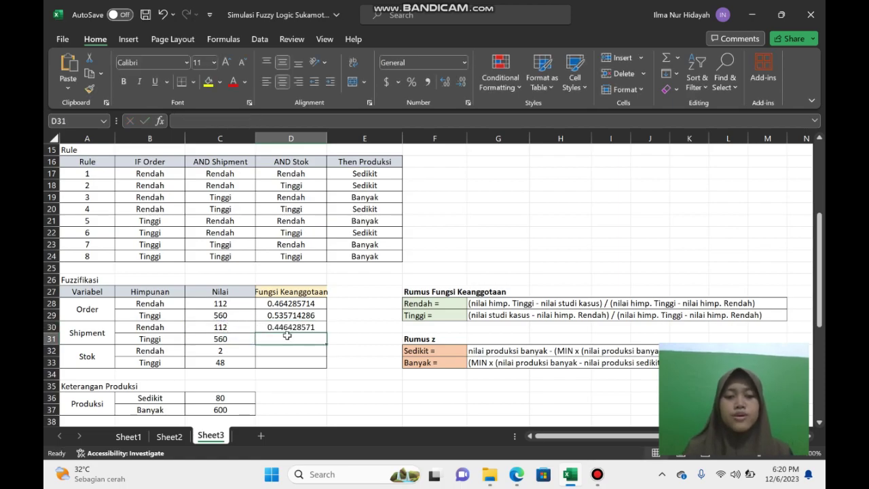
Step: Start the Shipment Tinggi membership formula in D31 with the numerator (B13-C30), following the Tinggi rule under Rumus Fungsi Keanggotaan
{"action": "type", "text": "="}
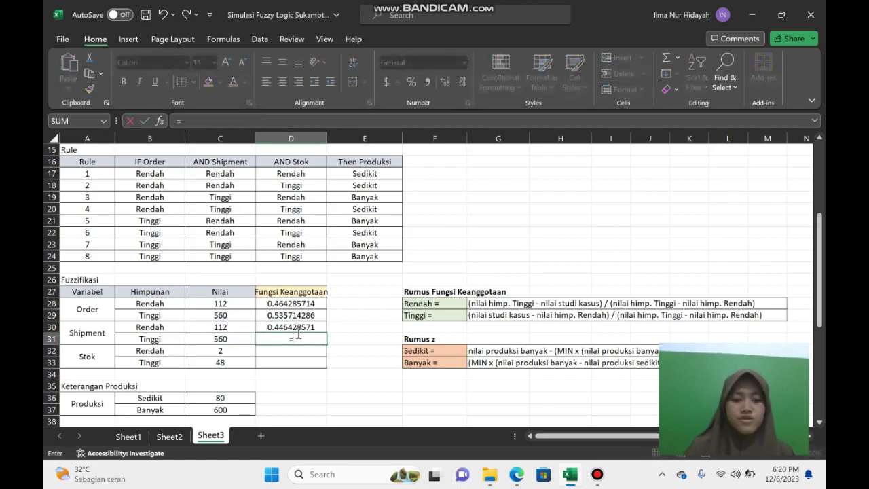
{"action": "type", "text": "("}
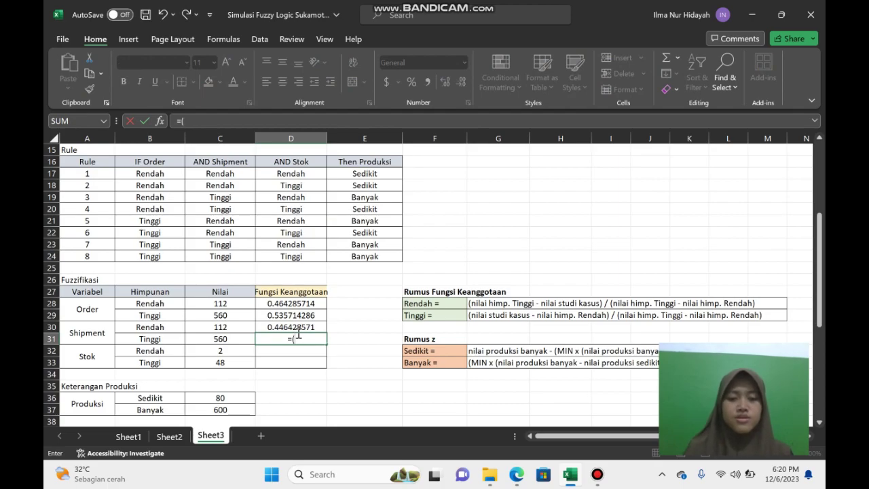
{"action": "scroll", "coordinate": [217, 203], "scroll_direction": "up", "scroll_amount": 3}
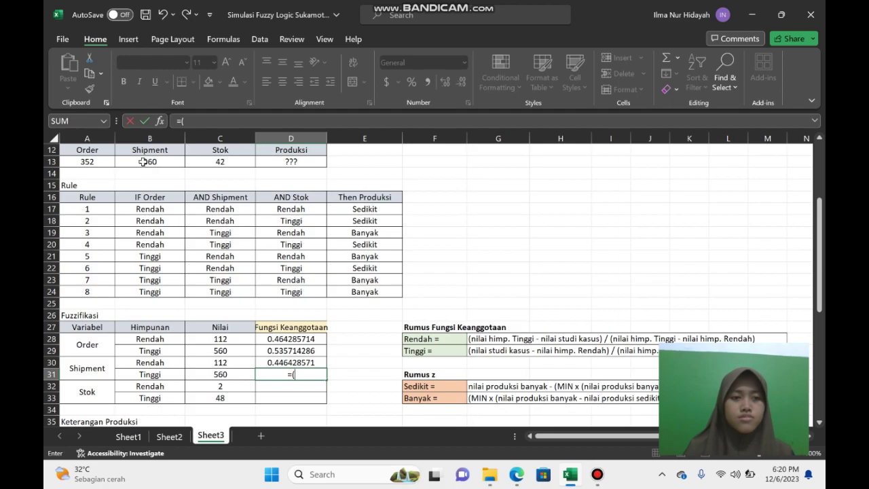
{"action": "left_click", "coordinate": [144, 161]}
{"action": "type", "text": "-"}
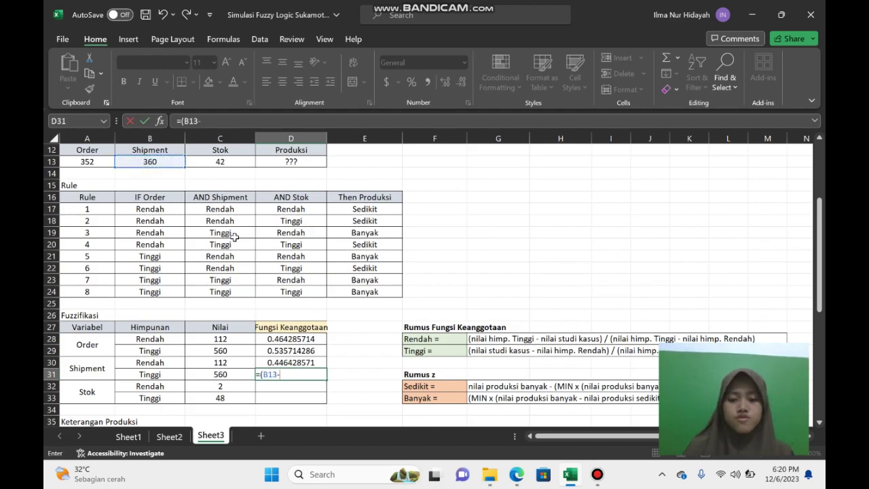
{"action": "left_click", "coordinate": [215, 363]}
{"action": "type", "text": ")"}
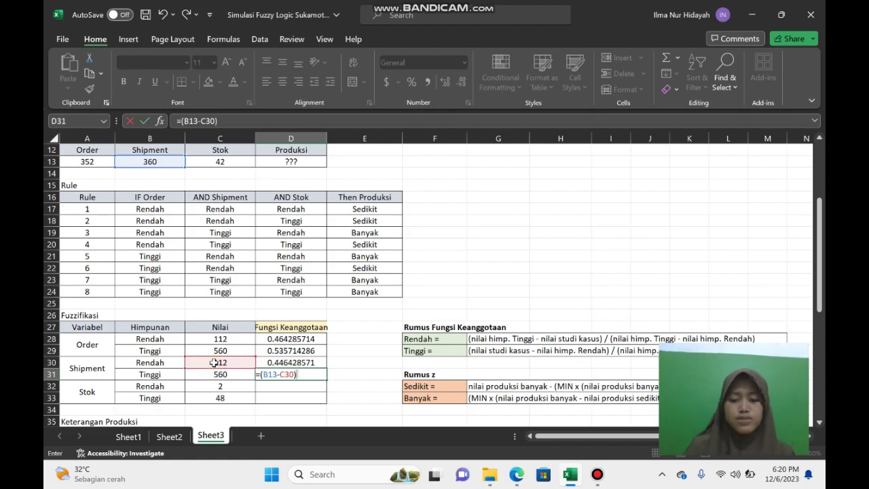
Step: Complete the Shipment Tinggi formula in D31 by dividing the numerator by (C31-C30)
{"action": "type", "text": "/("}
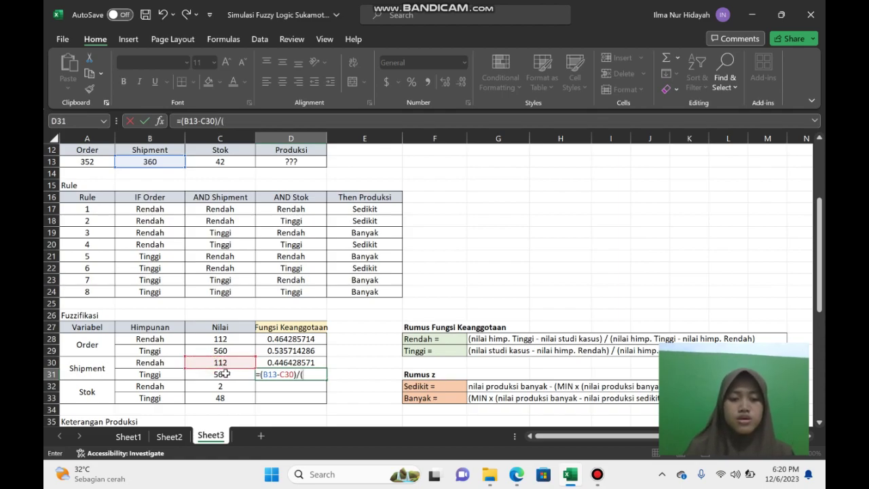
{"action": "left_click", "coordinate": [224, 374]}
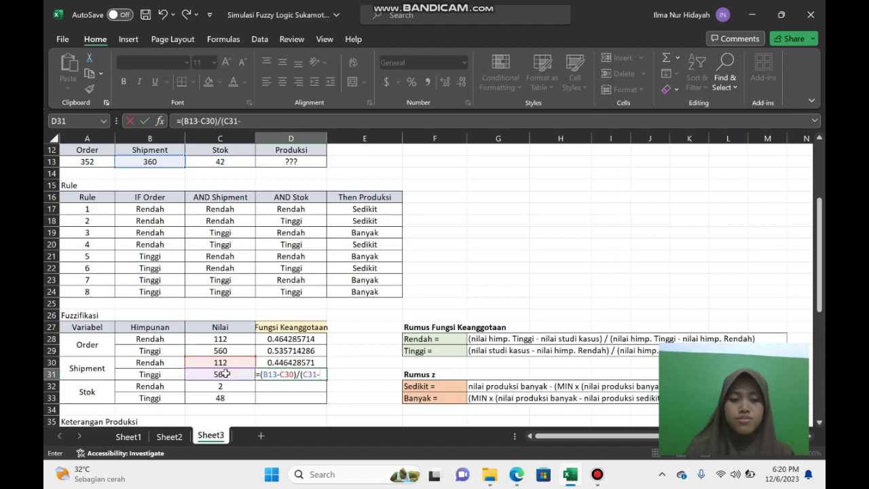
{"action": "type", "text": "-"}
{"action": "left_click", "coordinate": [220, 363]}
{"action": "type", "text": ")"}
{"action": "key", "text": "Return"}
Step: Begin the Stok Rendah membership formula in D32 with an equals sign
{"action": "scroll", "coordinate": [309, 384], "scroll_direction": "down", "scroll_amount": 2}
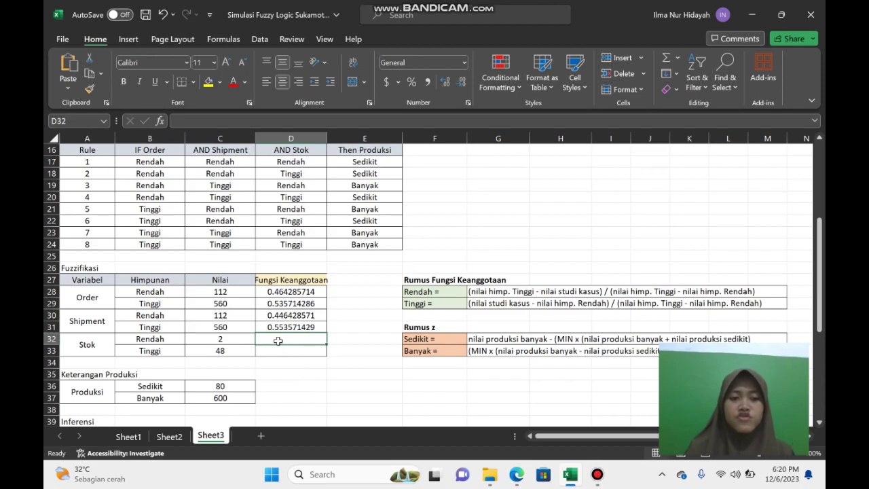
{"action": "type", "text": "="}
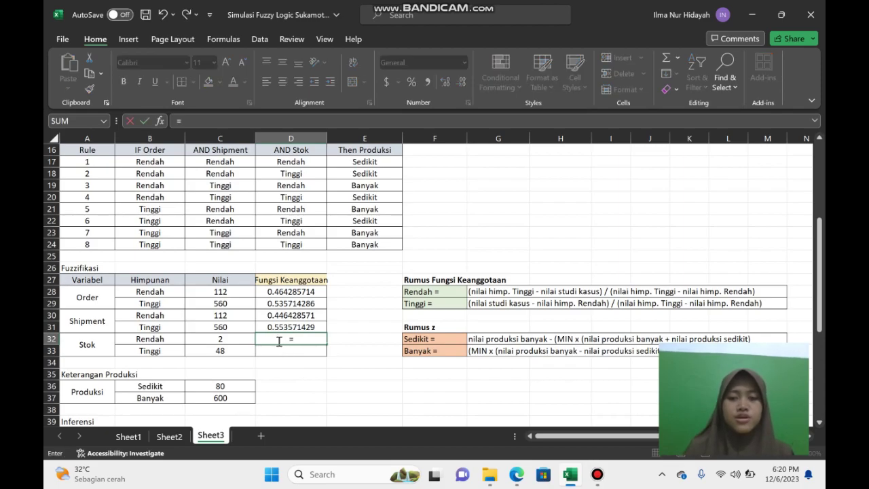
{"action": "left_click", "coordinate": [232, 353]}
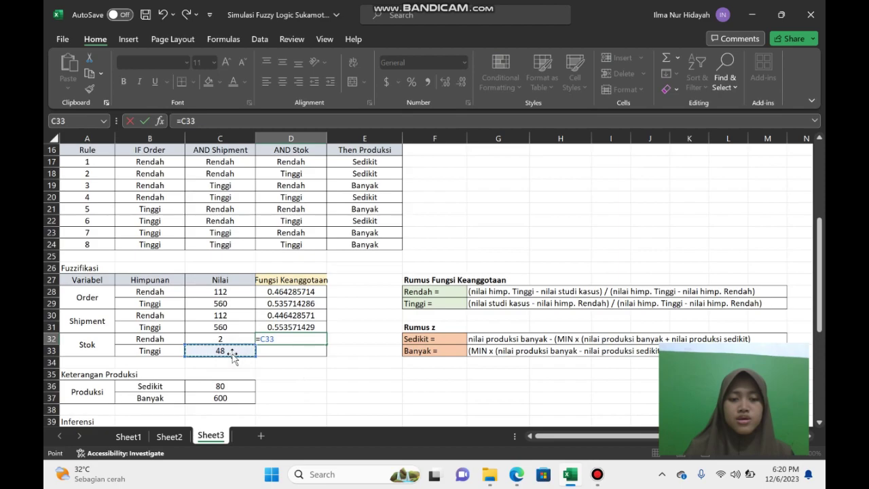
{"action": "key", "text": "BackSpace"}
{"action": "key", "text": "BackSpace"}
{"action": "key", "text": "BackSpace"}
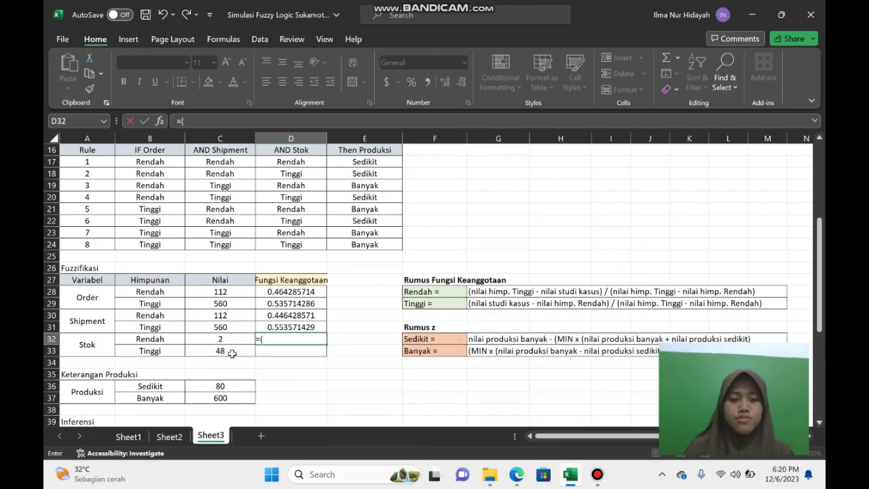
Step: Enter the numerator (C33-C13) of the Stok Rendah formula in D32, following the Rendah rule under Rumus Fungsi Keanggotaan
{"action": "type", "text": "("}
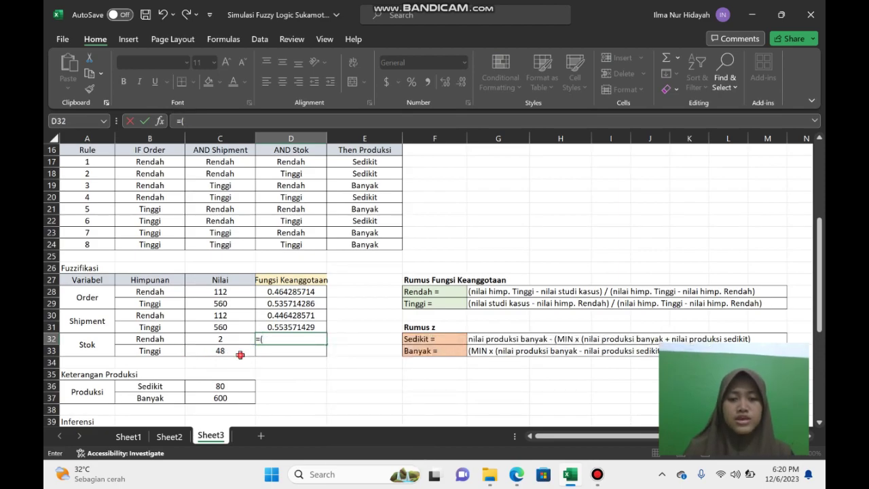
{"action": "left_click", "coordinate": [241, 353]}
{"action": "type", "text": "-"}
{"action": "scroll", "coordinate": [241, 356], "scroll_direction": "up", "scroll_amount": 3}
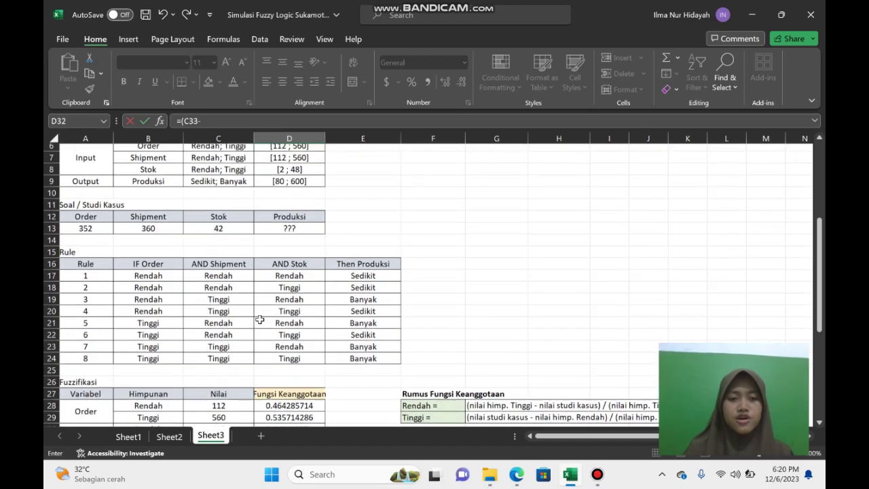
{"action": "left_click", "coordinate": [220, 232]}
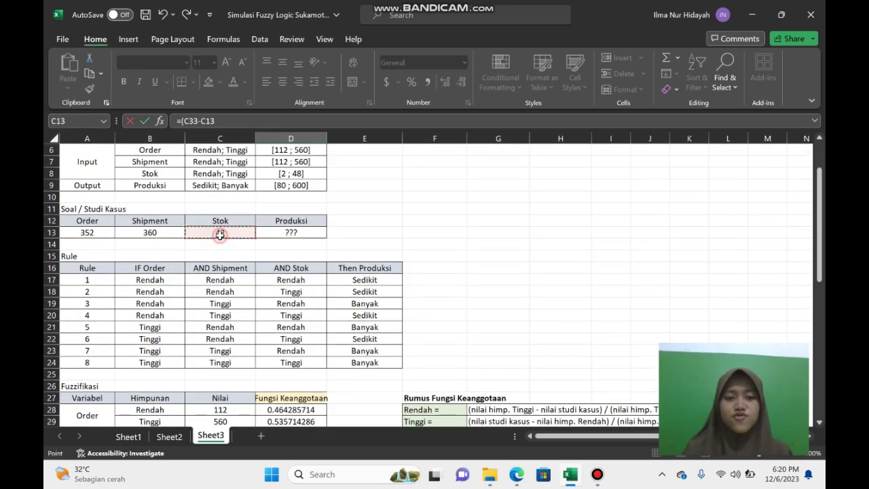
Step: Complete the Stok Rendah formula in D32 by dividing the numerator by (C33-C32)
{"action": "scroll", "coordinate": [258, 269], "scroll_direction": "down", "scroll_amount": 3}
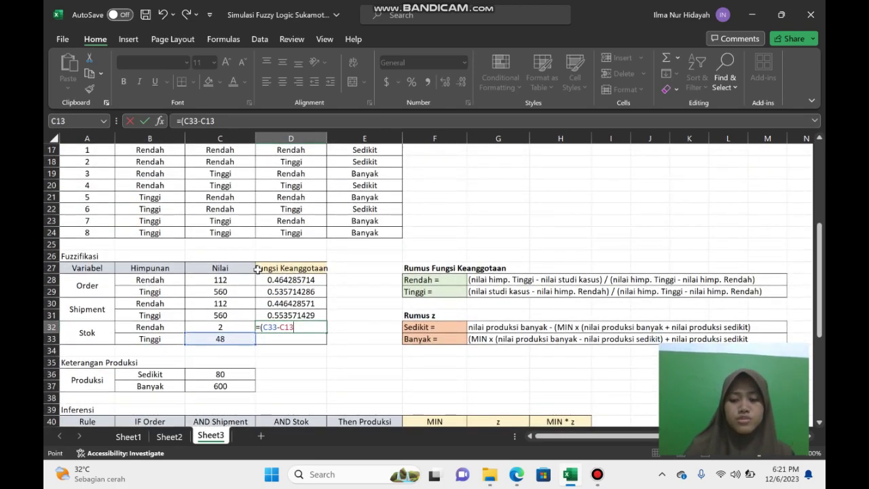
{"action": "type", "text": ")/("}
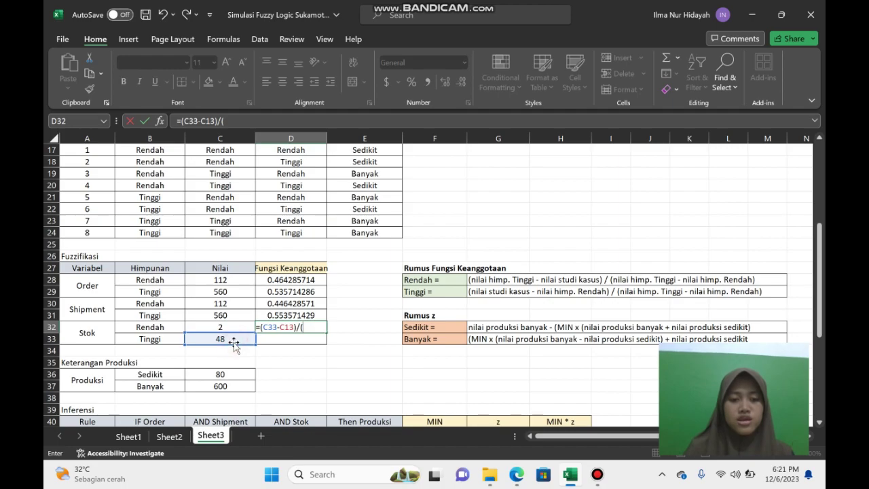
{"action": "left_click", "coordinate": [240, 338]}
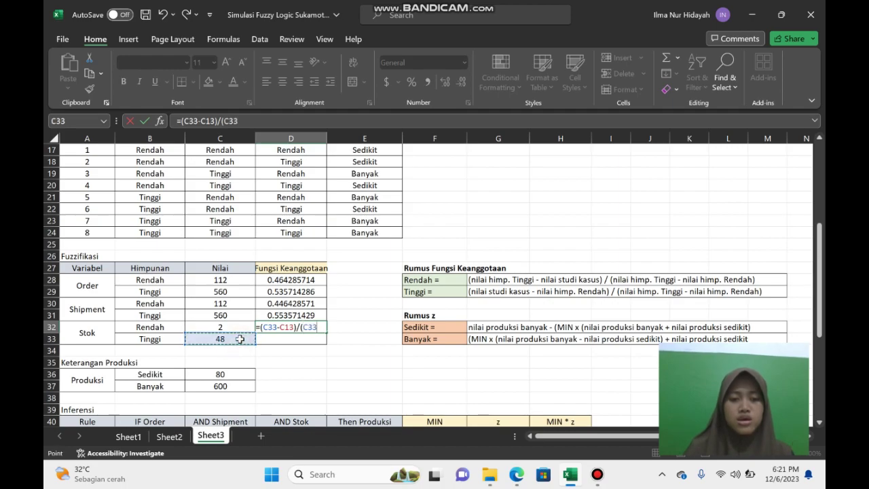
{"action": "type", "text": "-"}
{"action": "left_click", "coordinate": [230, 328]}
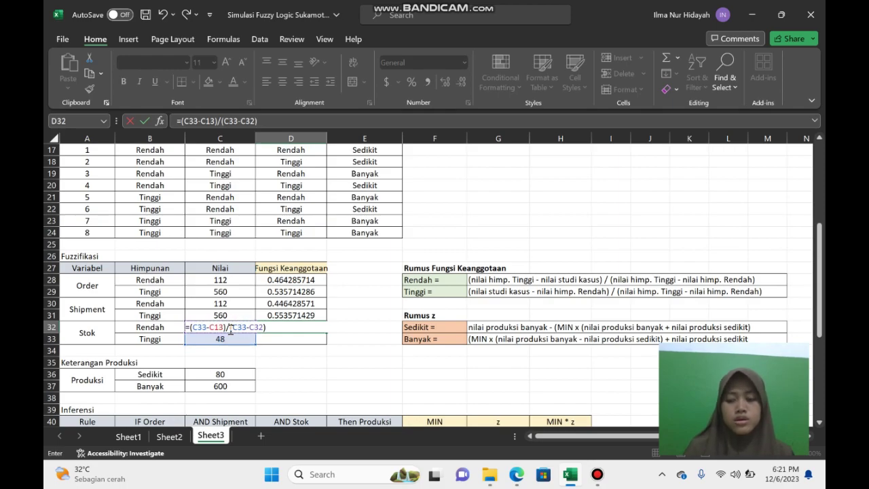
{"action": "type", "text": ")"}
{"action": "key", "text": "Return"}
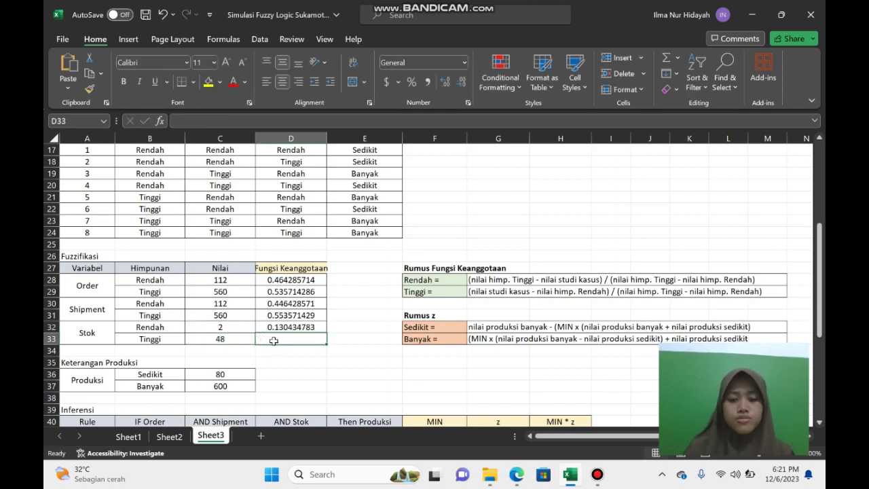
Step: Enter the numerator (C13-C32) of the Stok Tinggi membership formula in D33, following the Tinggi rule under Rumus Fungsi Keanggotaan
{"action": "type", "text": "="}
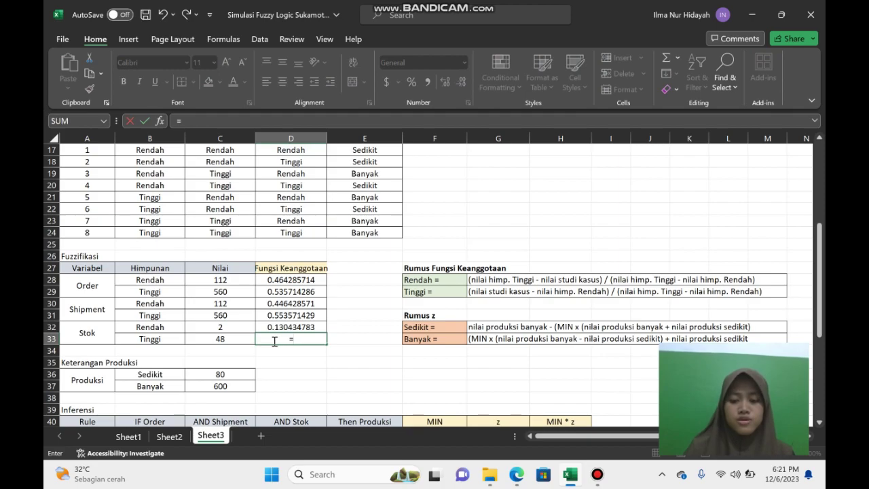
{"action": "type", "text": "("}
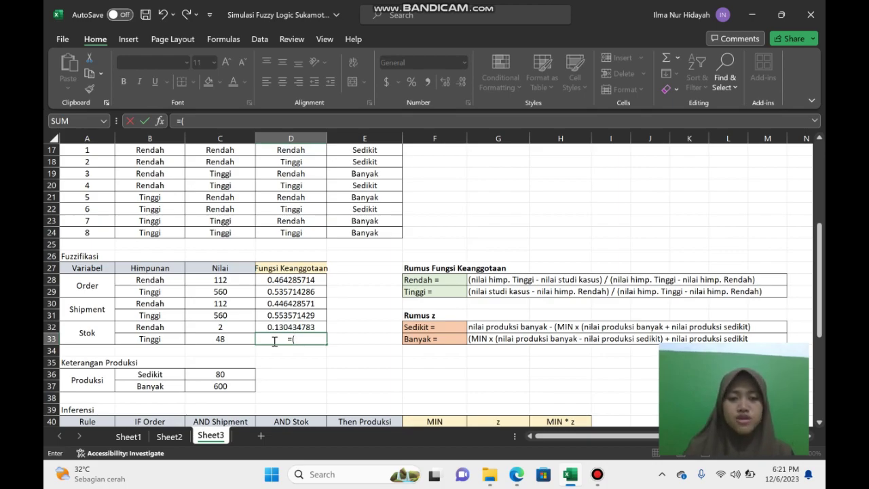
{"action": "scroll", "coordinate": [275, 340], "scroll_direction": "up", "scroll_amount": 3}
{"action": "left_click", "coordinate": [220, 210]}
{"action": "scroll", "coordinate": [223, 212], "scroll_direction": "down", "scroll_amount": 3}
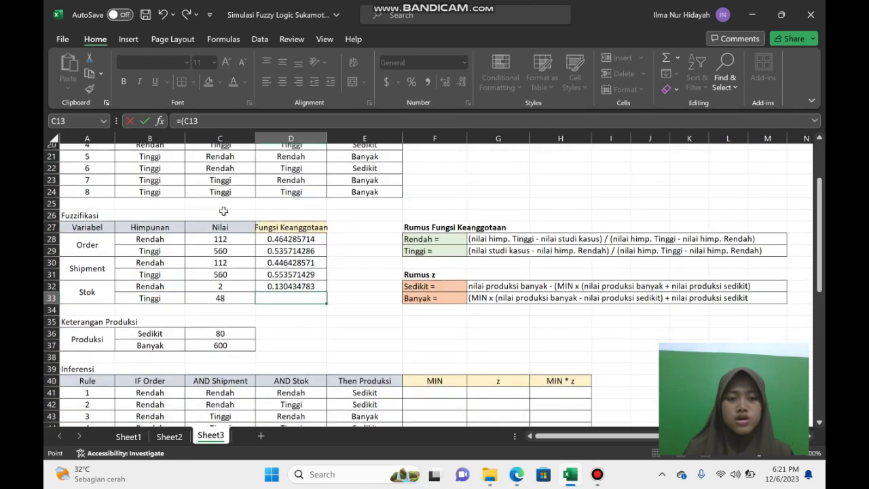
{"action": "type", "text": "-"}
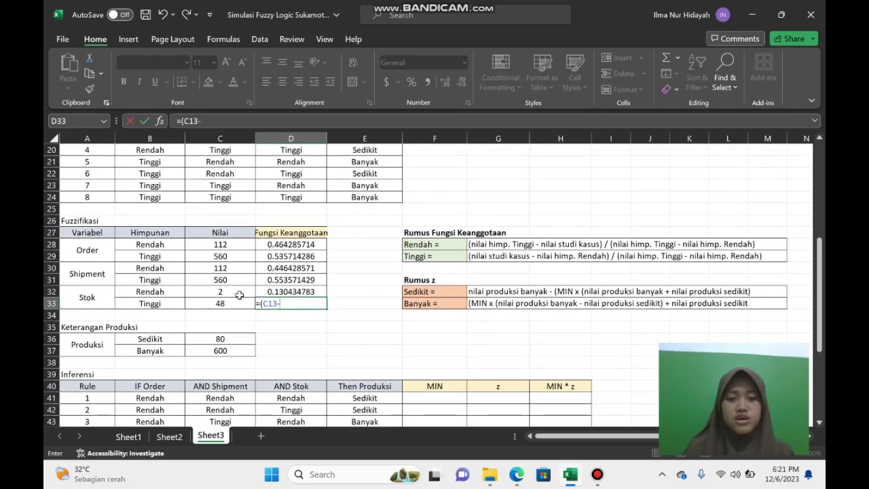
{"action": "left_click", "coordinate": [230, 291]}
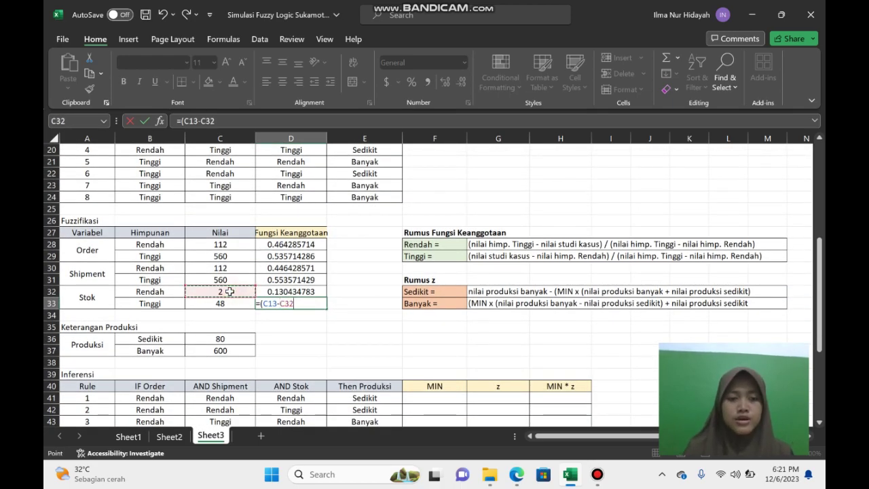
Step: Complete the Stok Tinggi formula in D33 by dividing the numerator by (C33-C32)
{"action": "type", "text": ")/"}
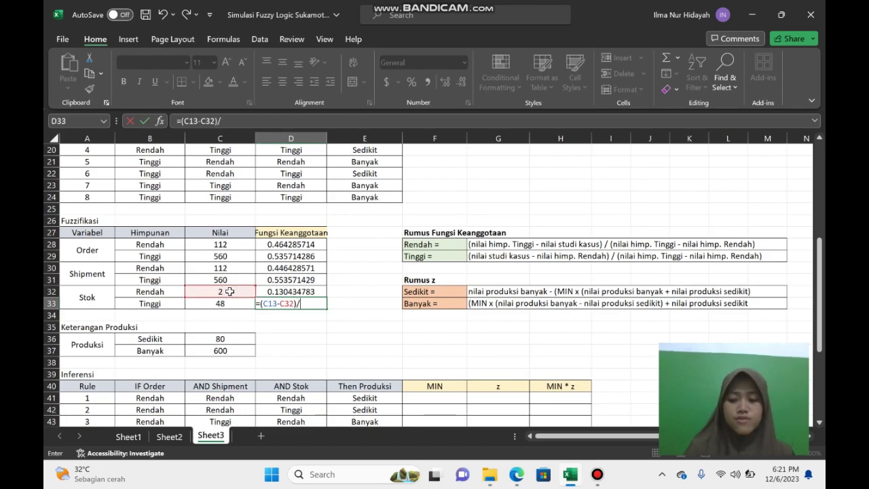
{"action": "type", "text": "("}
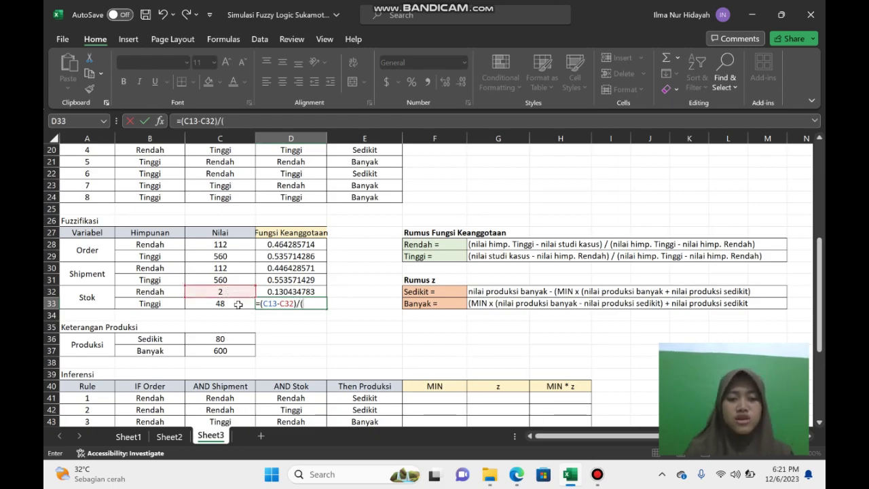
{"action": "left_click", "coordinate": [237, 304]}
{"action": "type", "text": "-"}
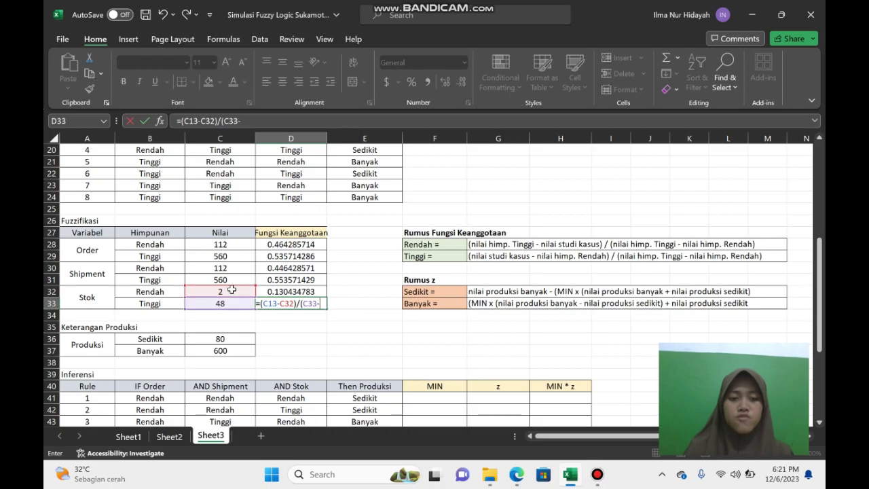
{"action": "left_click", "coordinate": [232, 291]}
{"action": "type", "text": ")"}
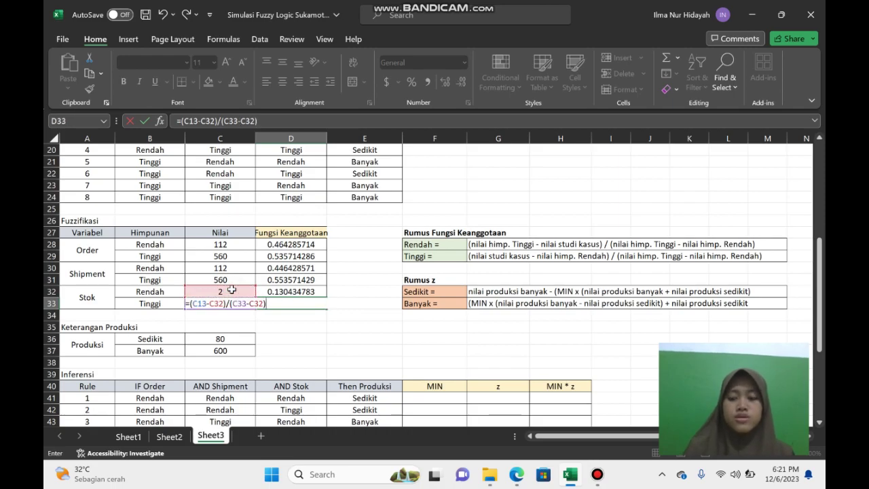
{"action": "key", "text": "Return"}
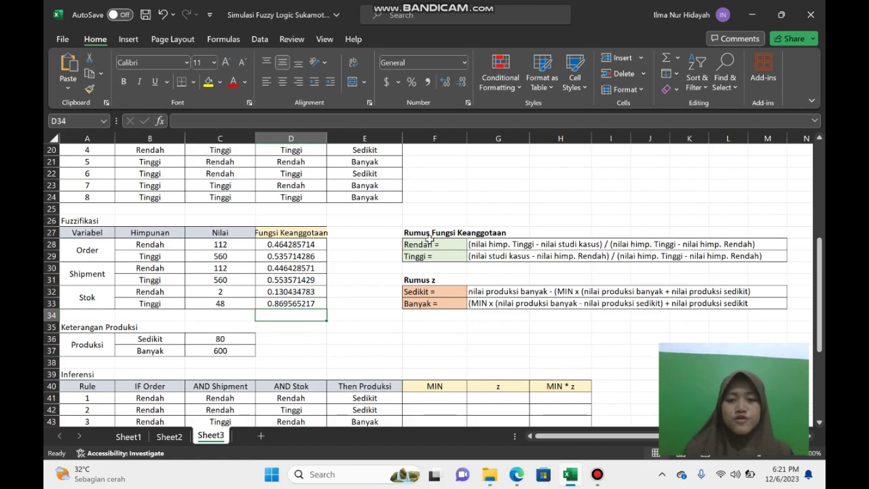
Step: Review the Rumus Fungsi Keanggotaan rules and compare the Keterangan Produksi values with the Produksi output domain in the Himpunan Fuzzy table
{"action": "double_click", "coordinate": [410, 243]}
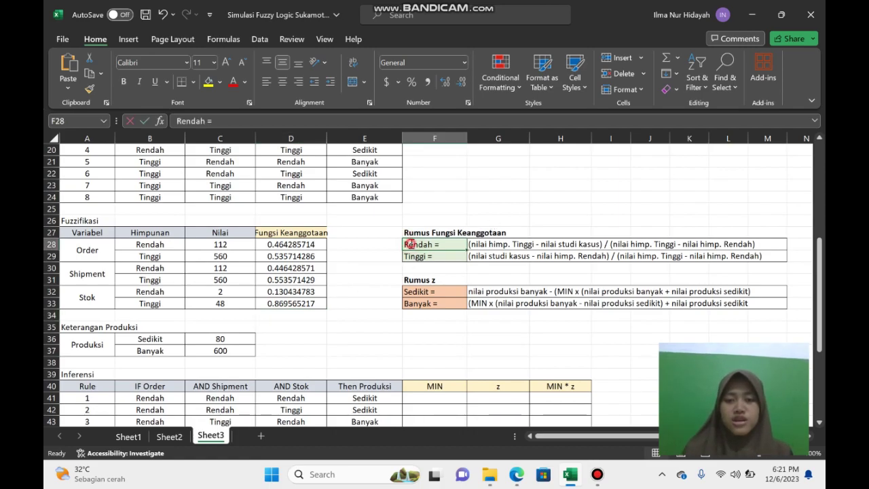
{"action": "left_click", "coordinate": [631, 265]}
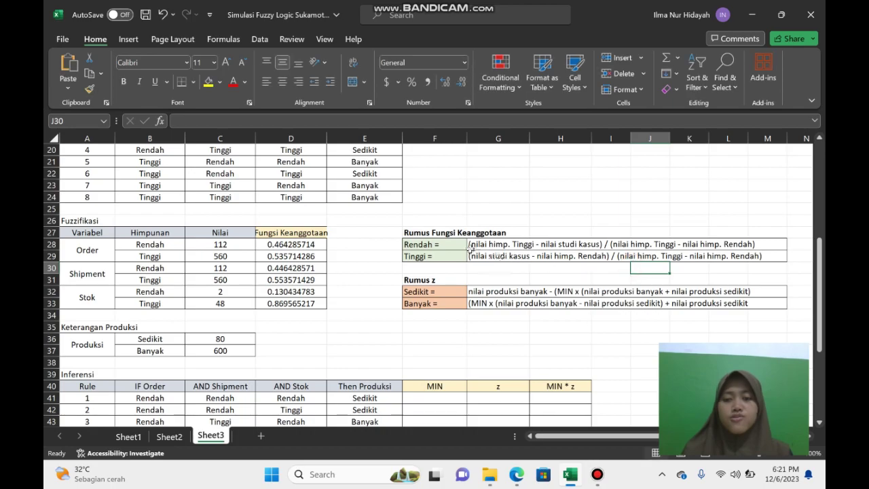
{"action": "left_click", "coordinate": [455, 246]}
{"action": "left_click_drag", "start_coordinate": [455, 246], "coordinate": [677, 254]}
{"action": "left_click", "coordinate": [355, 300]}
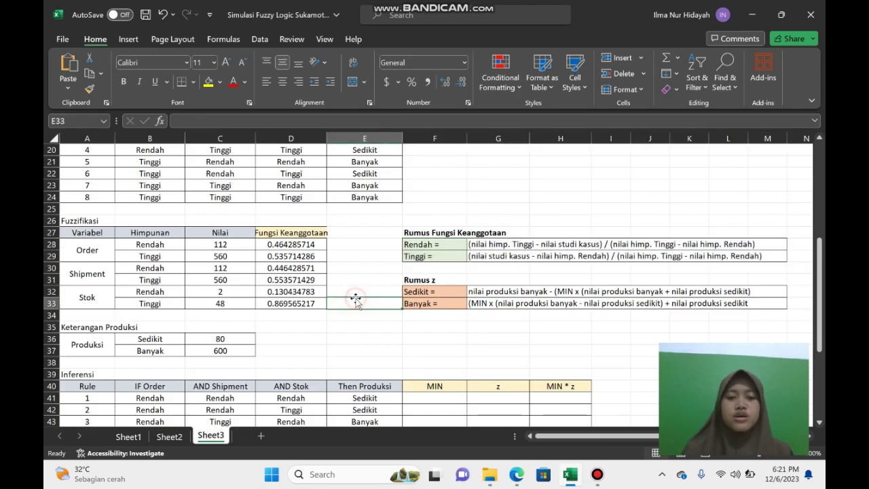
{"action": "scroll", "coordinate": [333, 312], "scroll_direction": "down", "scroll_amount": 3}
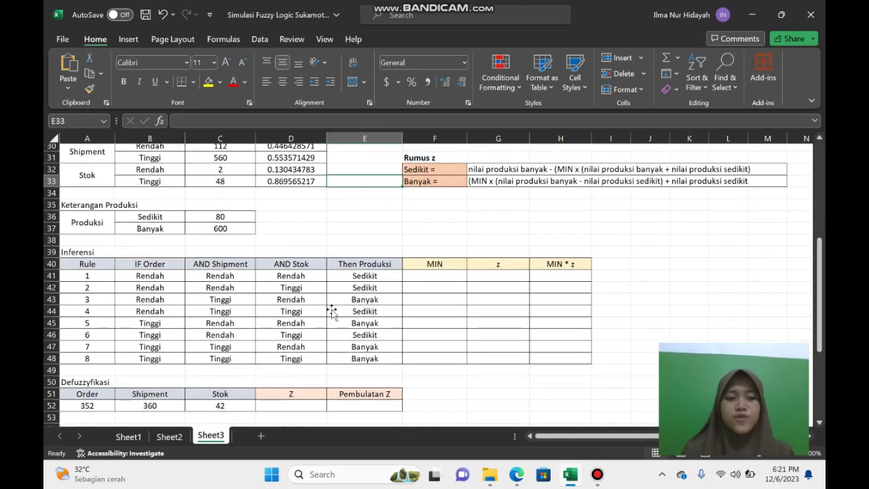
{"action": "scroll", "coordinate": [332, 312], "scroll_direction": "down", "scroll_amount": 1}
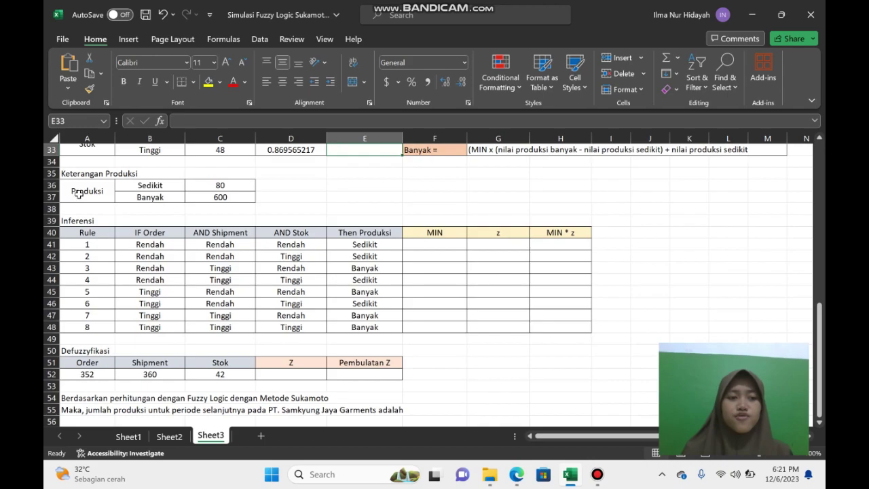
{"action": "left_click", "coordinate": [79, 194]}
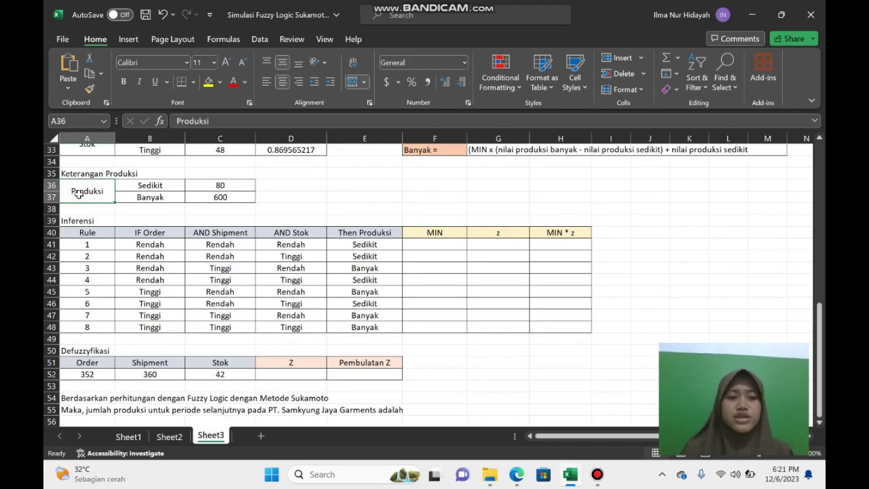
{"action": "left_click", "coordinate": [79, 193]}
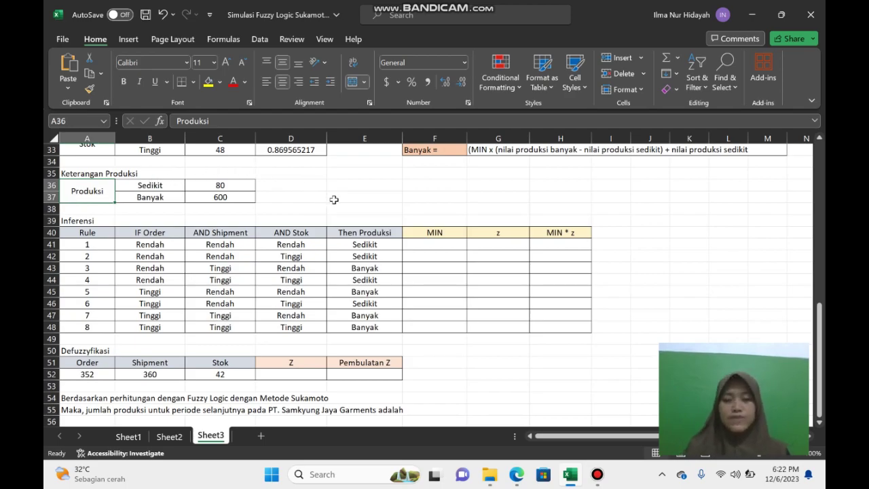
{"action": "scroll", "coordinate": [333, 199], "scroll_direction": "up", "scroll_amount": 10}
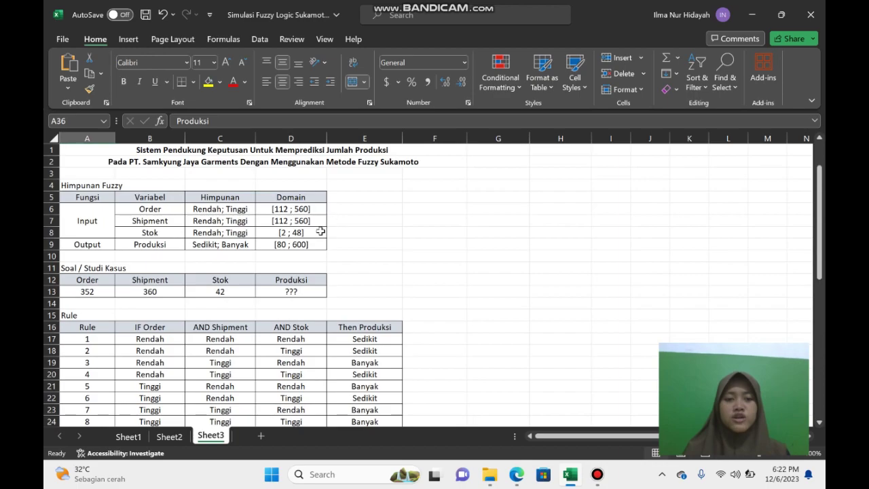
{"action": "left_click", "coordinate": [102, 245]}
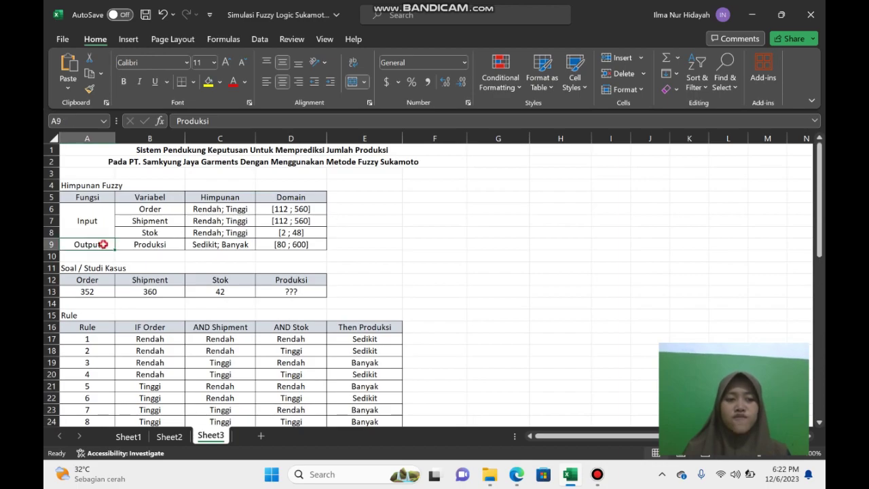
{"action": "left_click", "coordinate": [286, 245]}
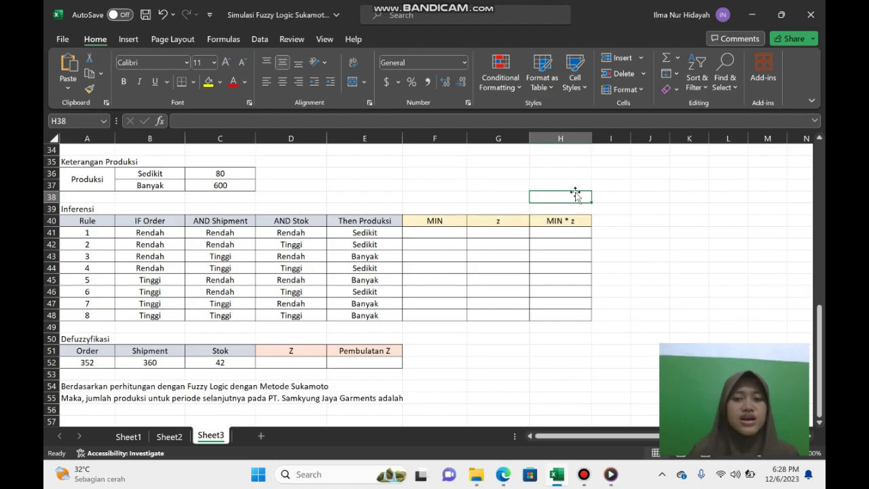
Step: Begin a MIN function for rule 1 of the Inferensi table in F41
{"action": "scroll", "coordinate": [575, 194], "scroll_direction": "up", "scroll_amount": 3}
{"action": "scroll", "coordinate": [575, 195], "scroll_direction": "up", "scroll_amount": 1}
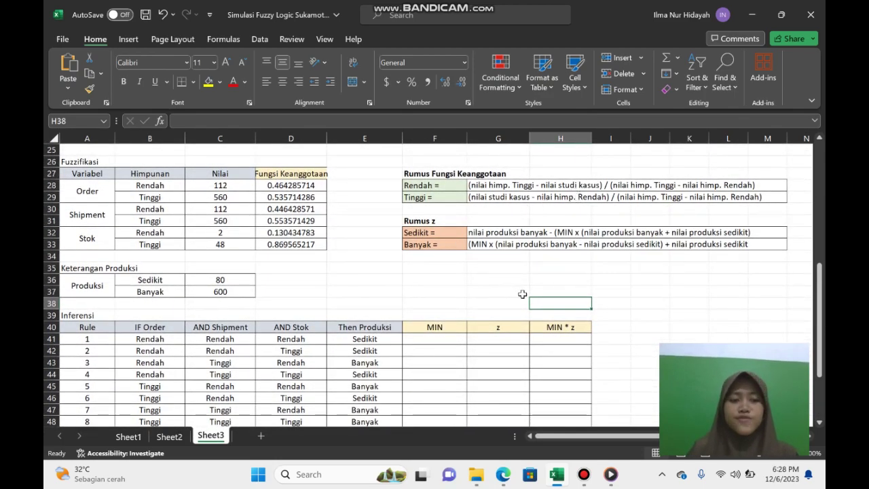
{"action": "scroll", "coordinate": [522, 294], "scroll_direction": "down", "scroll_amount": 3}
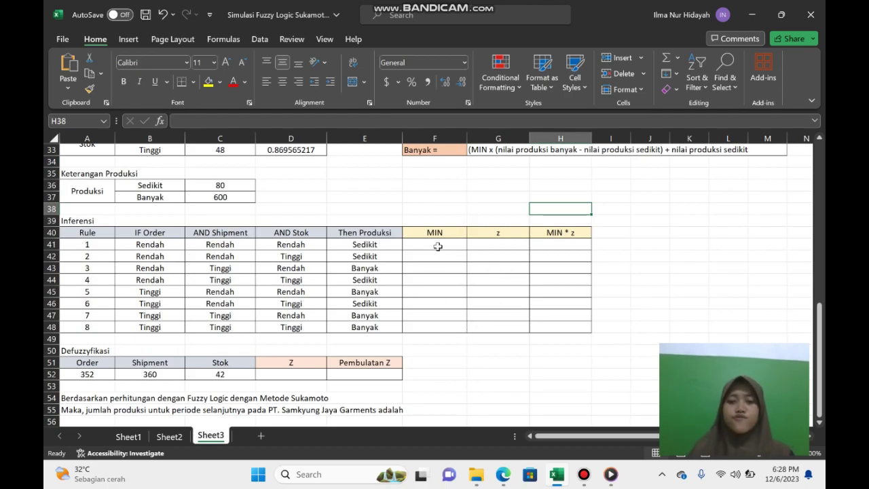
{"action": "scroll", "coordinate": [438, 246], "scroll_direction": "up", "scroll_amount": 3}
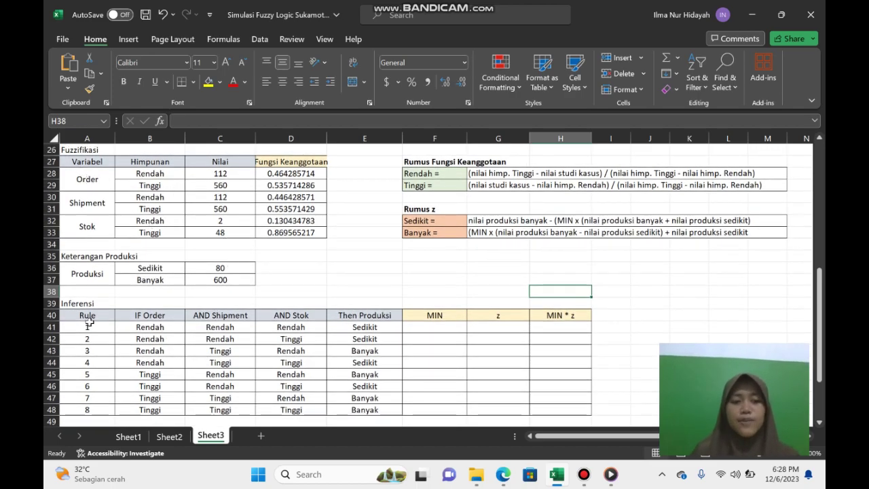
{"action": "scroll", "coordinate": [286, 362], "scroll_direction": "down", "scroll_amount": 3}
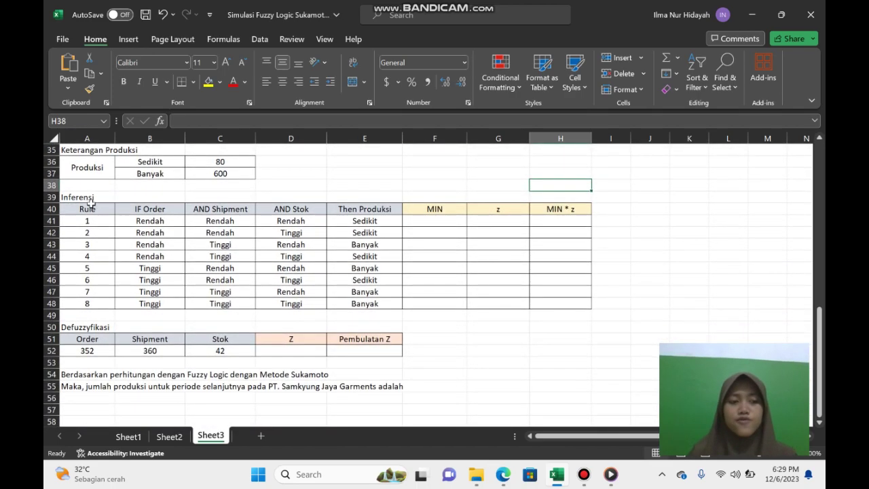
{"action": "left_click", "coordinate": [449, 220]}
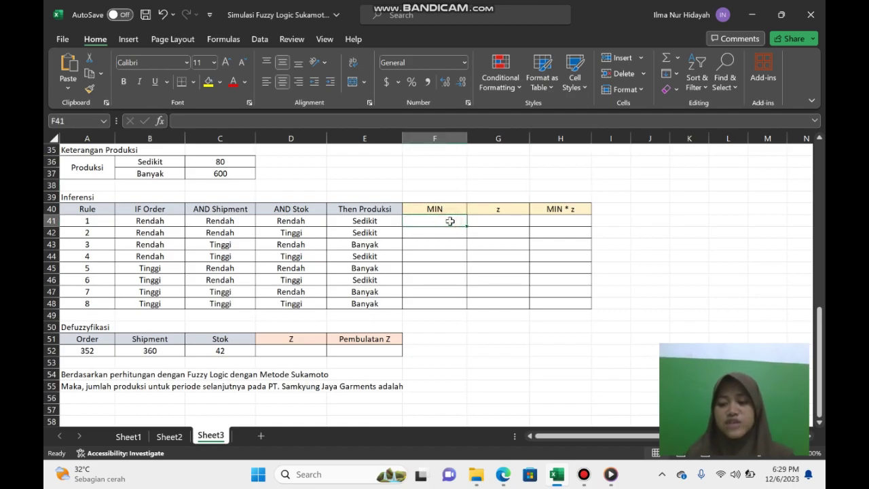
{"action": "type", "text": "=m"}
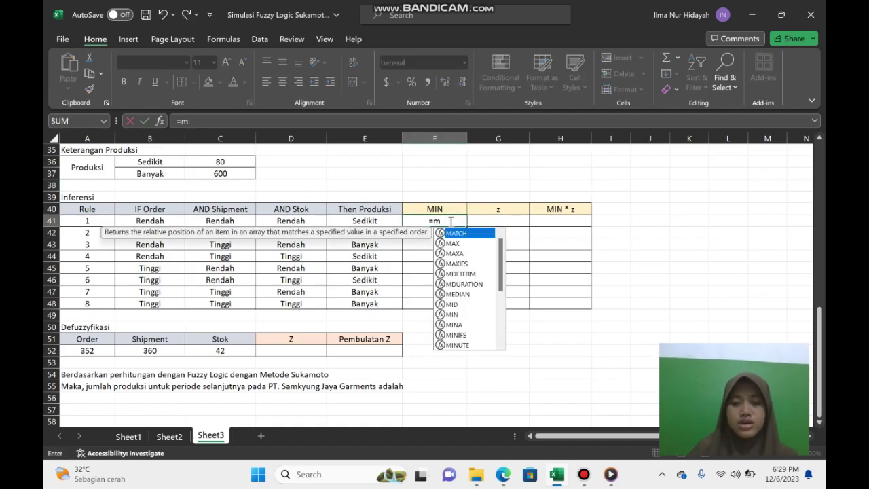
{"action": "type", "text": "in("}
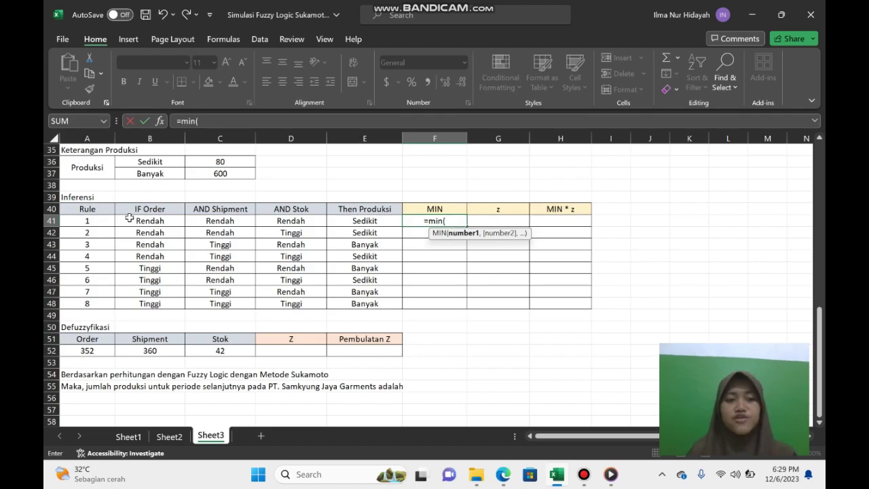
Step: Complete the rule 1 MIN formula in F41 with the Rendah memberships of Order, Shipment and Stok: D28, D30 and D32
{"action": "scroll", "coordinate": [167, 221], "scroll_direction": "up", "scroll_amount": 1}
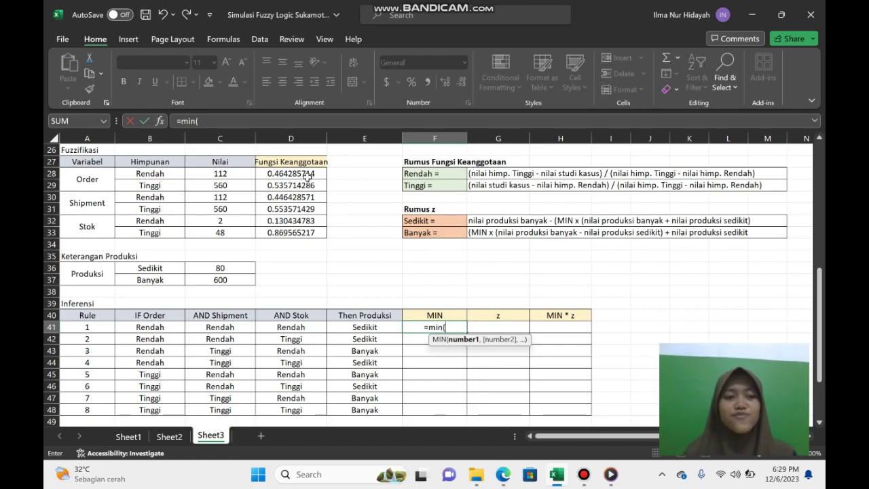
{"action": "left_click", "coordinate": [306, 177]}
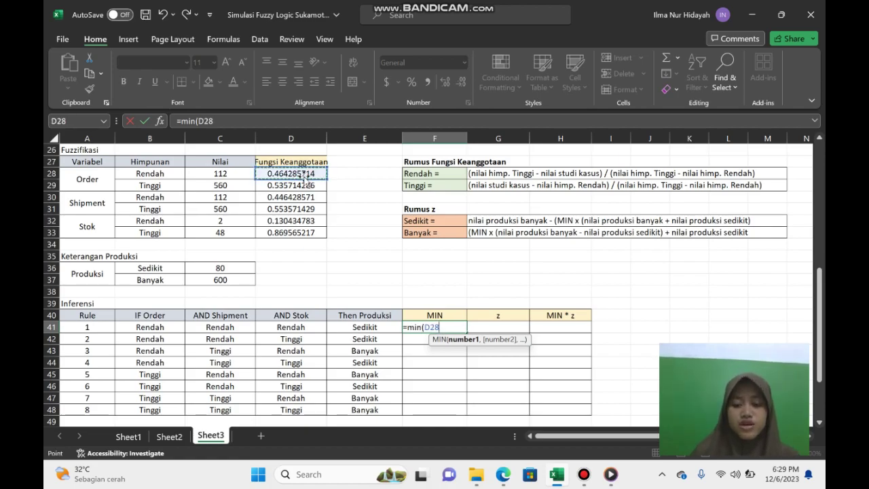
{"action": "type", "text": ","}
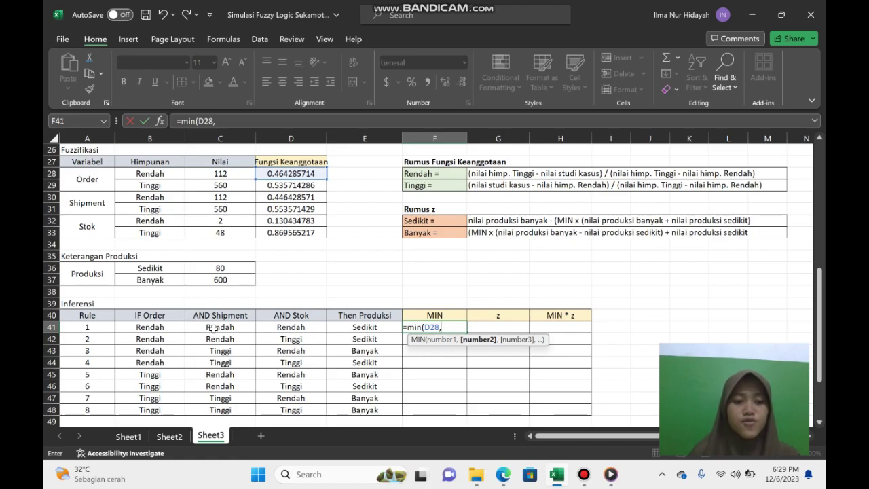
{"action": "left_click", "coordinate": [294, 196]}
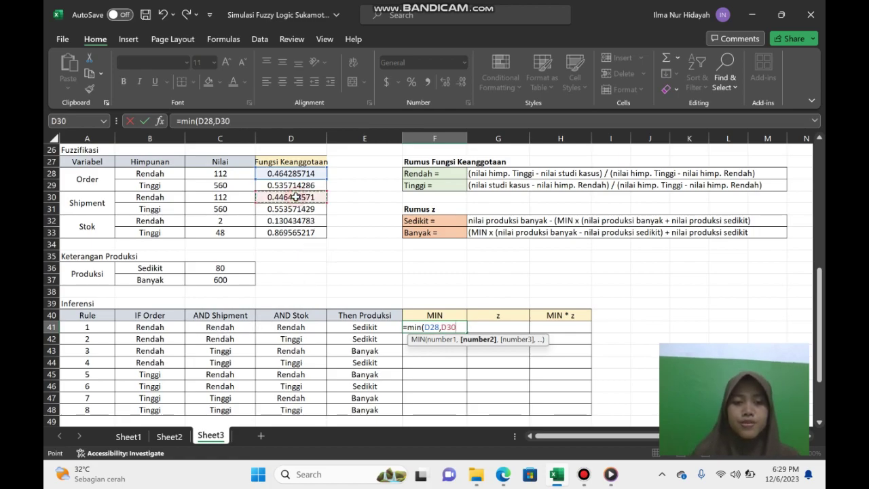
{"action": "type", "text": ","}
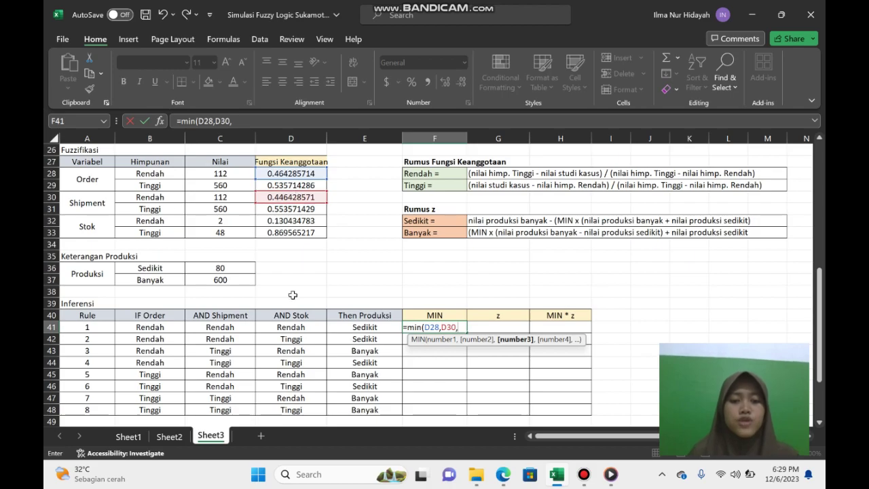
{"action": "left_click", "coordinate": [303, 328]}
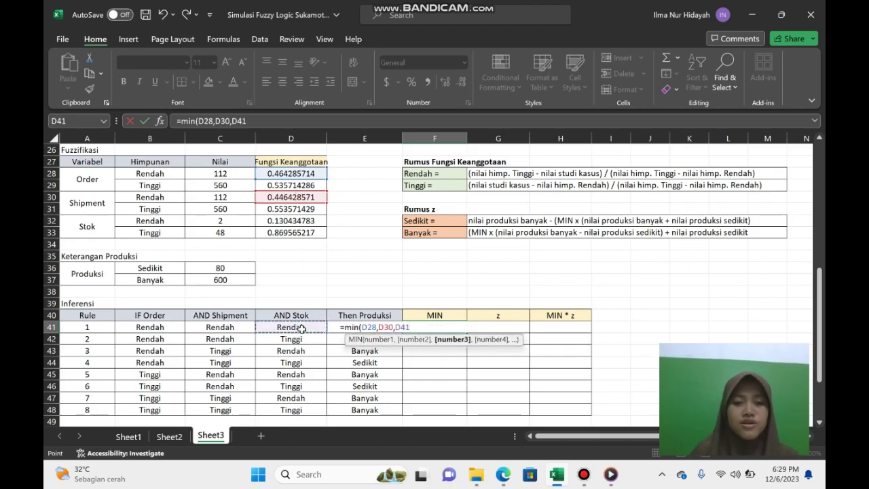
{"action": "left_click", "coordinate": [299, 222]}
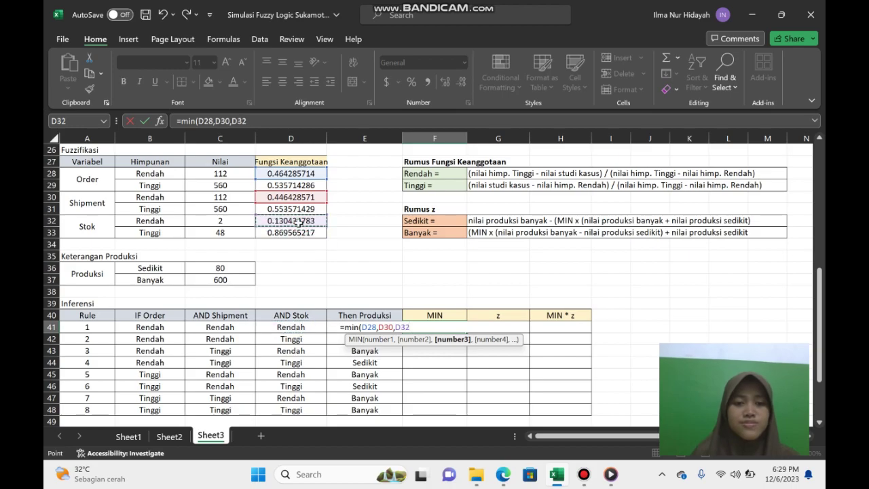
{"action": "type", "text": ")"}
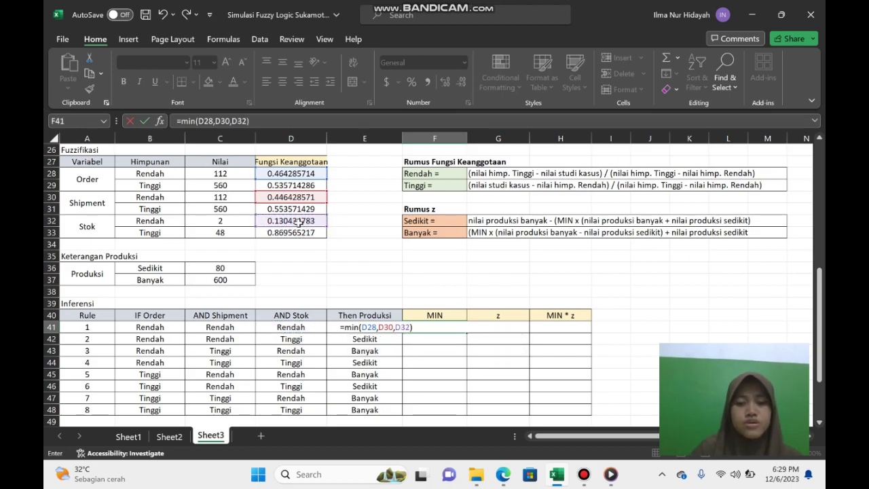
{"action": "key", "text": "Return"}
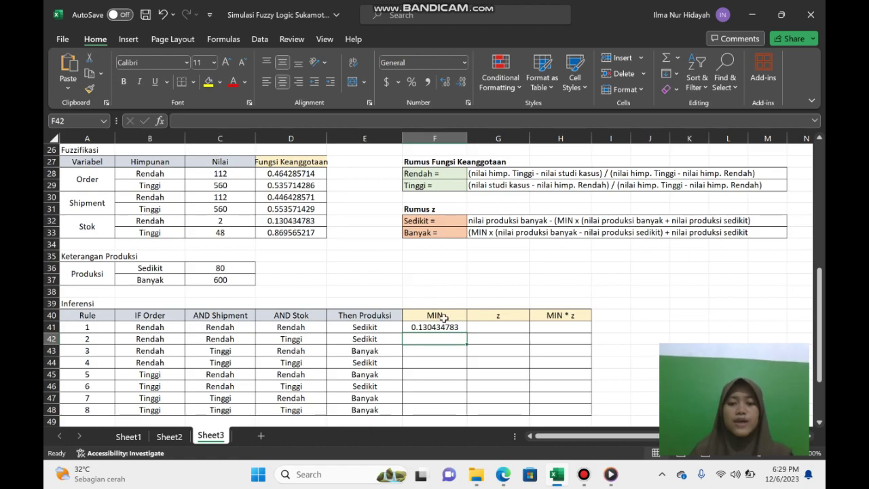
Step: Enter the rule 2 MIN formula in F42 from Order Rendah (D28), Shipment Rendah (D30) and Stok Tinggi (D33)
{"action": "scroll", "coordinate": [443, 317], "scroll_direction": "down", "scroll_amount": 1}
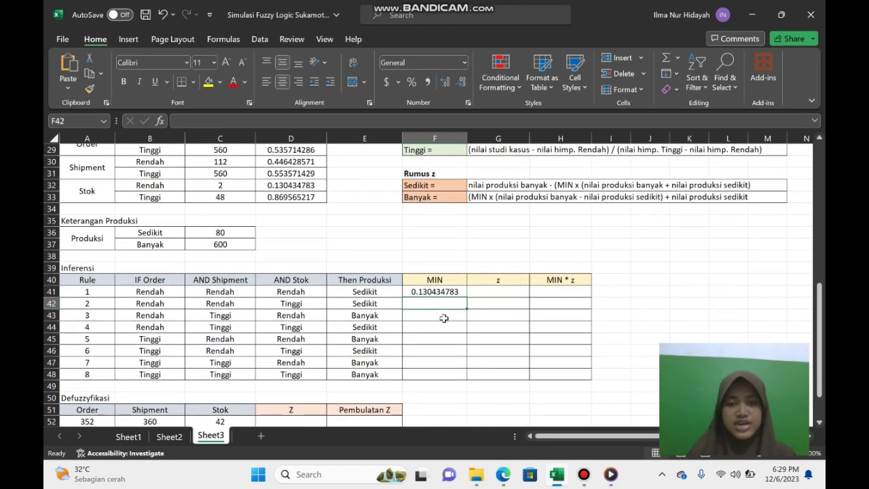
{"action": "scroll", "coordinate": [444, 318], "scroll_direction": "down", "scroll_amount": 1}
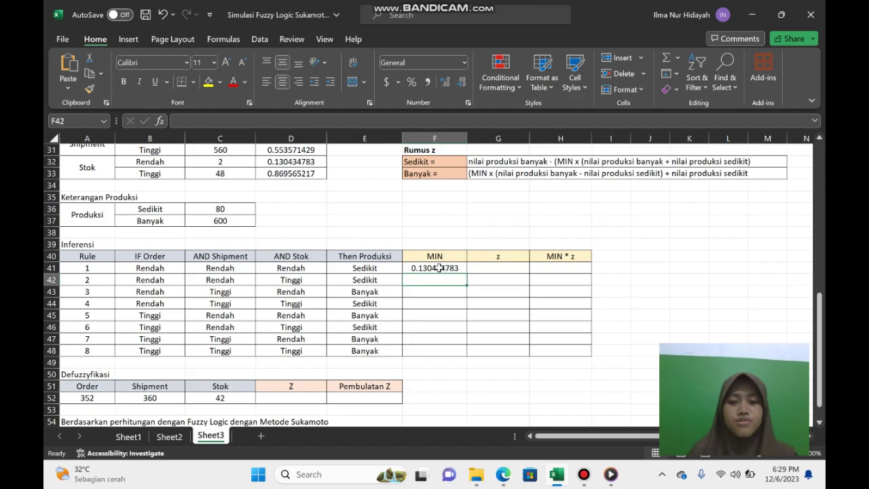
{"action": "left_click", "coordinate": [438, 268]}
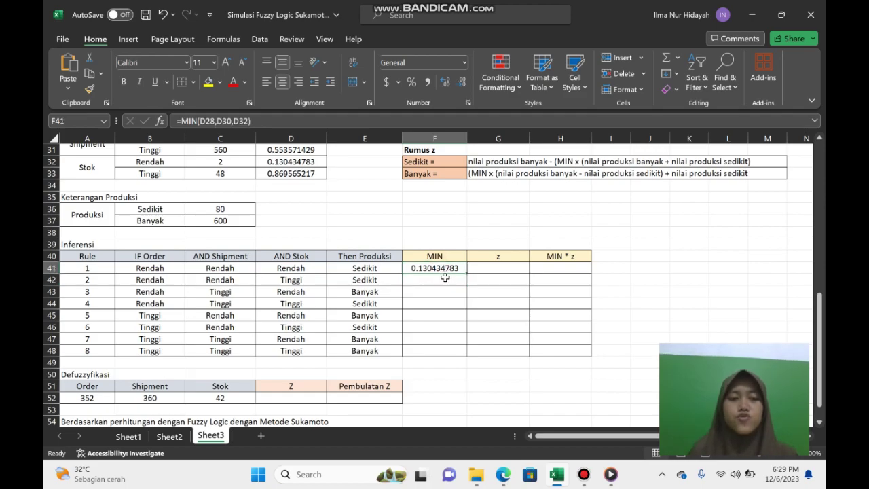
{"action": "left_click", "coordinate": [445, 277]}
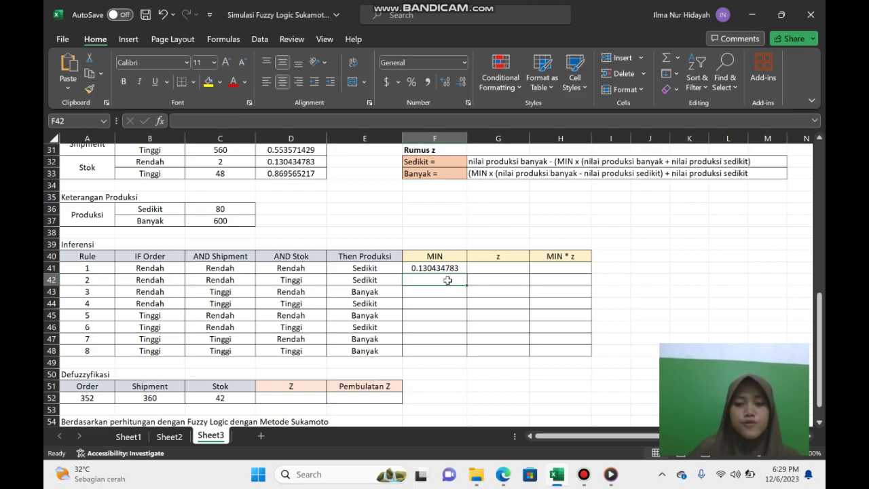
{"action": "type", "text": "="}
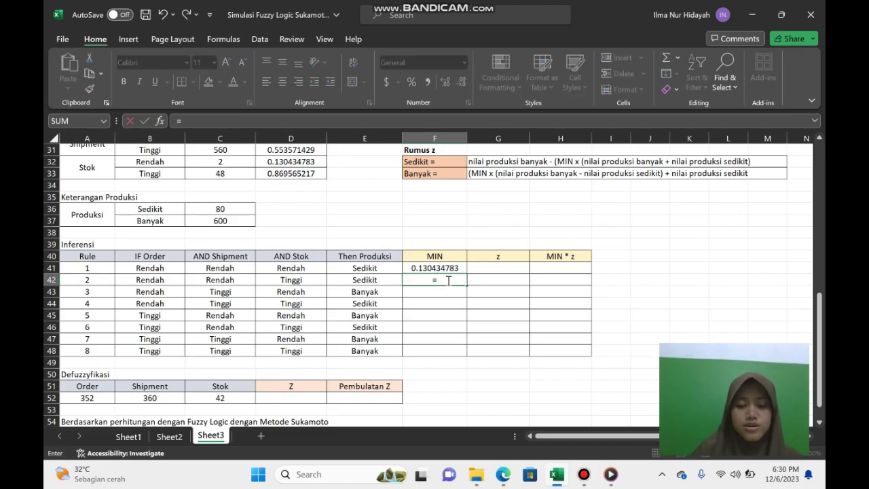
{"action": "type", "text": "min("}
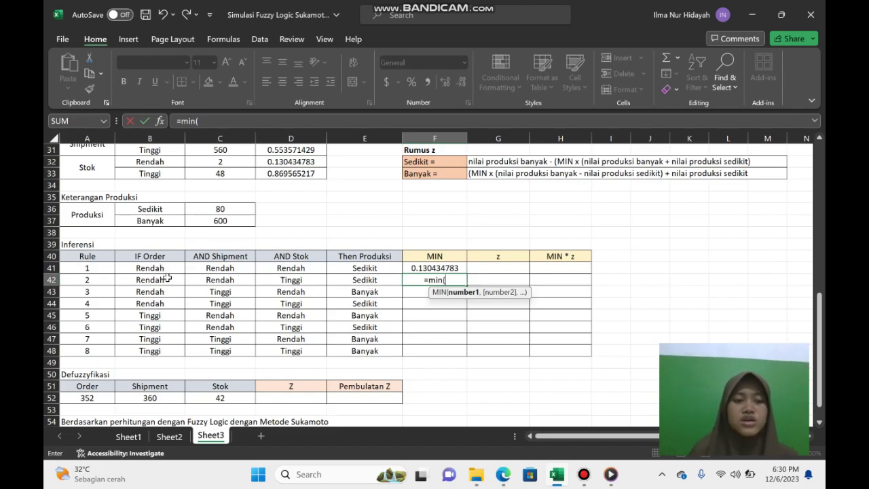
{"action": "scroll", "coordinate": [301, 252], "scroll_direction": "up", "scroll_amount": 2}
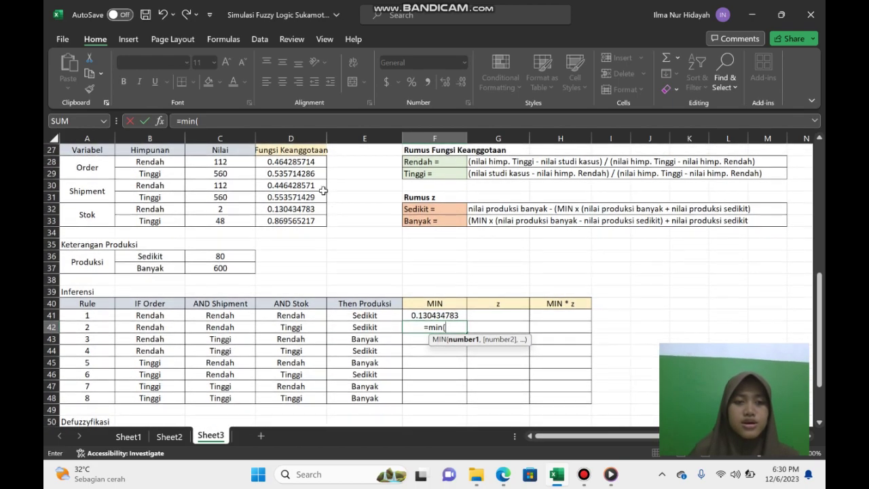
{"action": "left_click", "coordinate": [298, 161]}
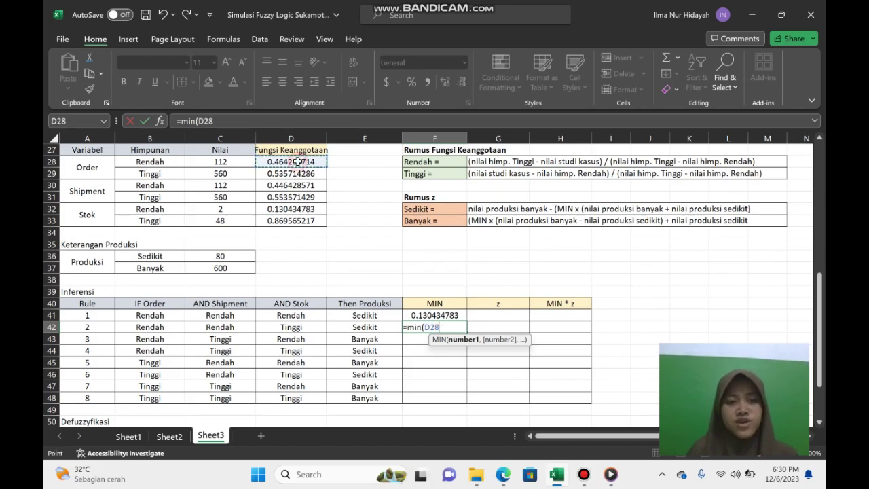
{"action": "type", "text": ","}
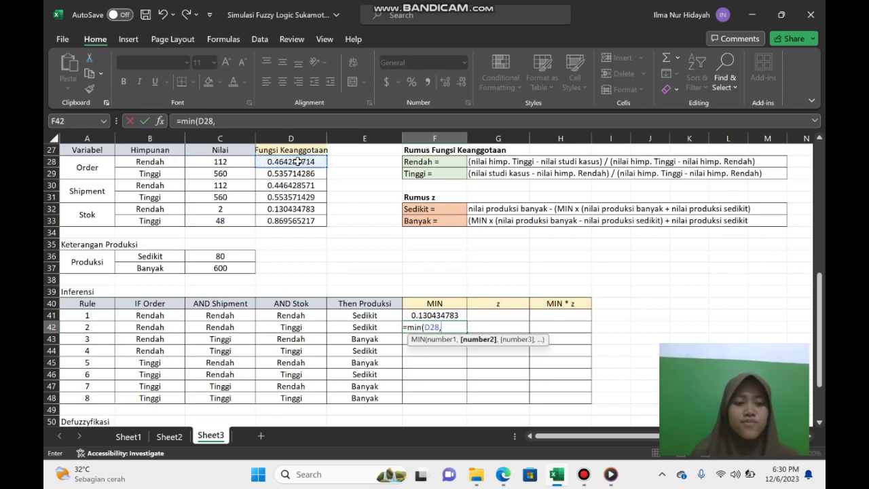
{"action": "left_click", "coordinate": [300, 185]}
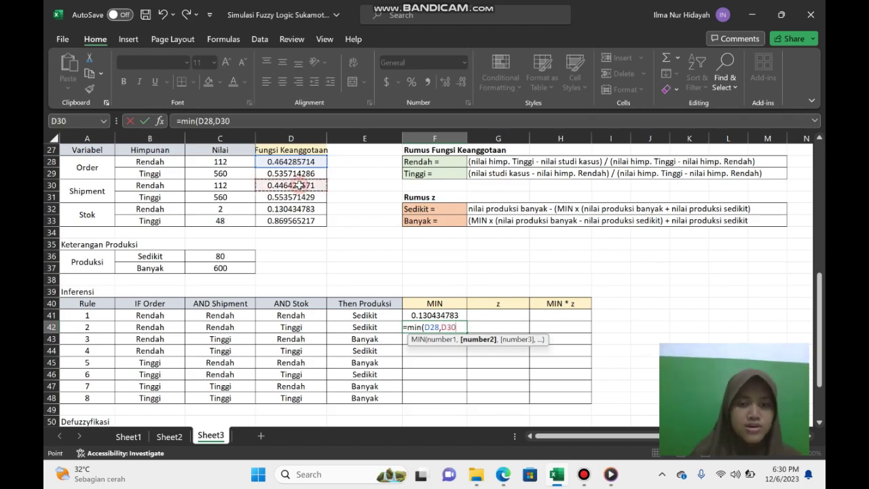
{"action": "type", "text": ","}
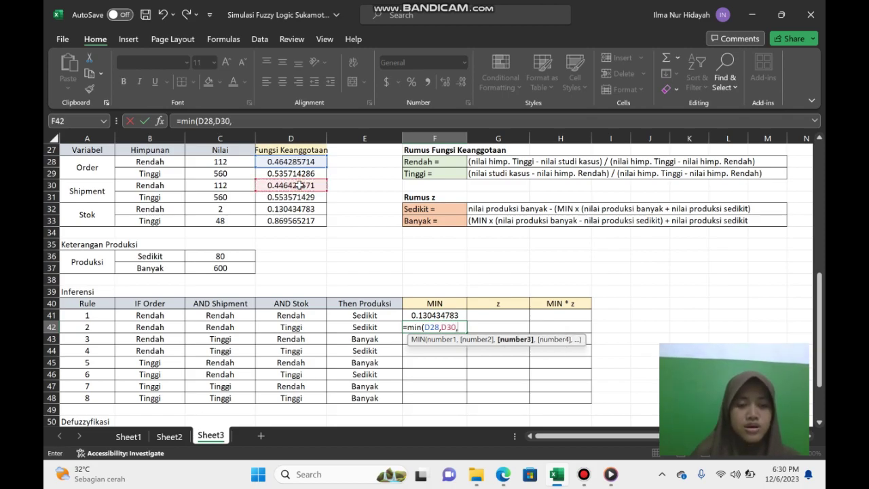
{"action": "left_click", "coordinate": [299, 223]}
{"action": "key", "text": "Return"}
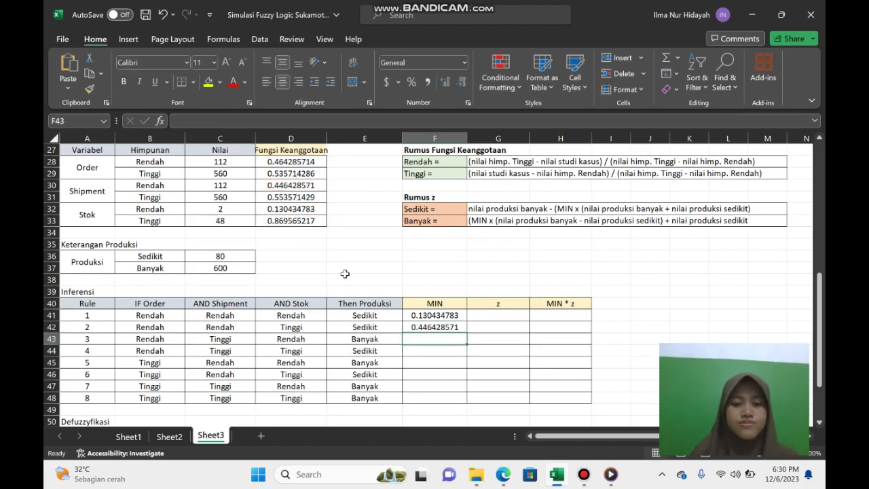
Step: Enter =MIN(D28,D31,D32) in F43 for rule 3, combining Order Rendah, Shipment Tinggi and Stok Rendah
{"action": "type", "text": "="}
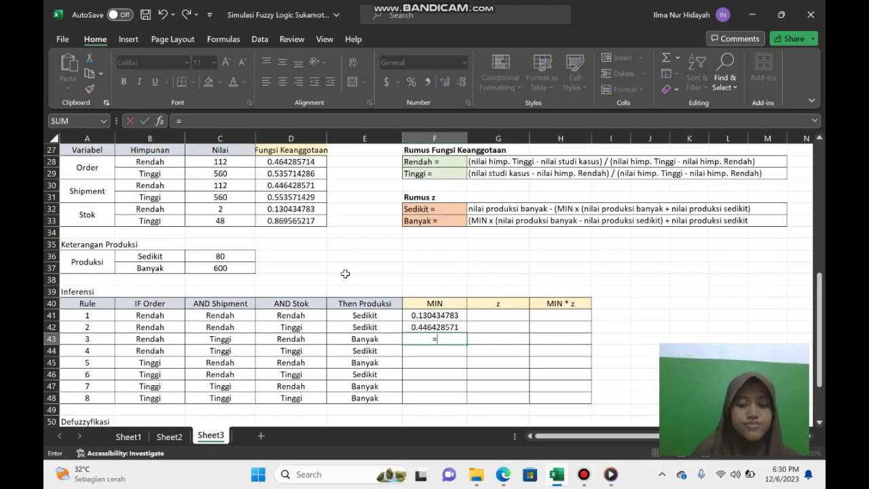
{"action": "type", "text": "min"}
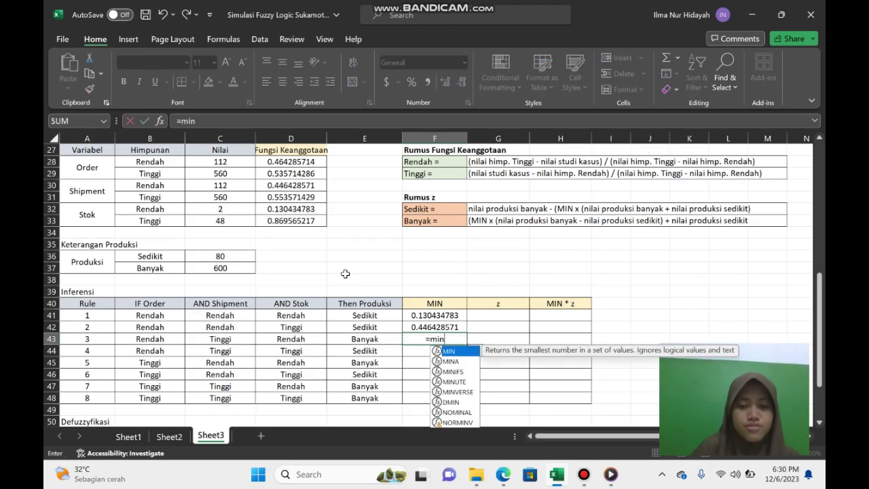
{"action": "type", "text": "("}
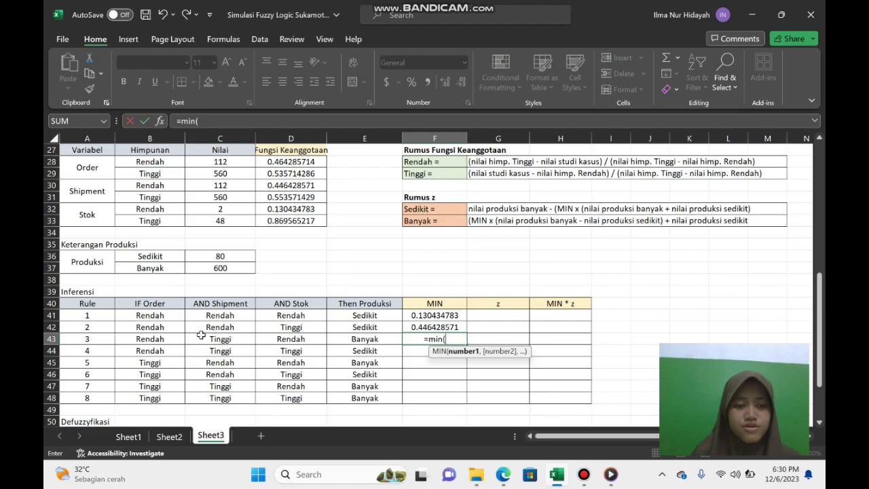
{"action": "left_click", "coordinate": [299, 161]}
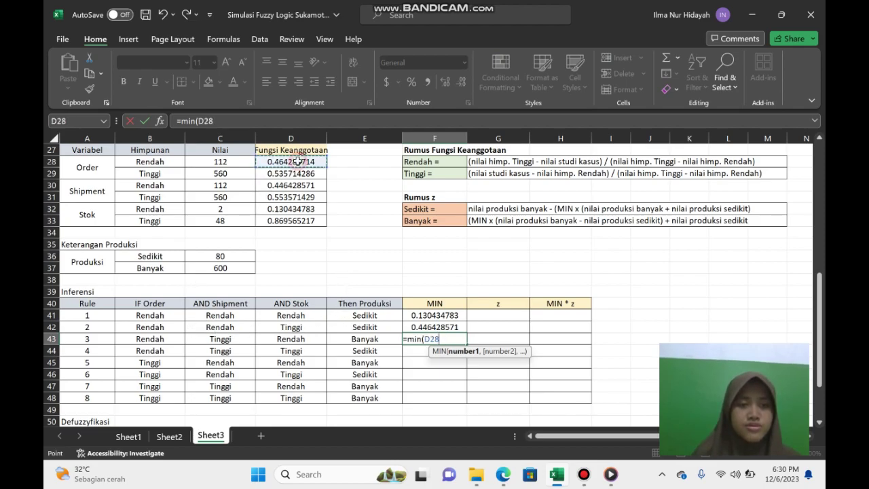
{"action": "type", "text": ","}
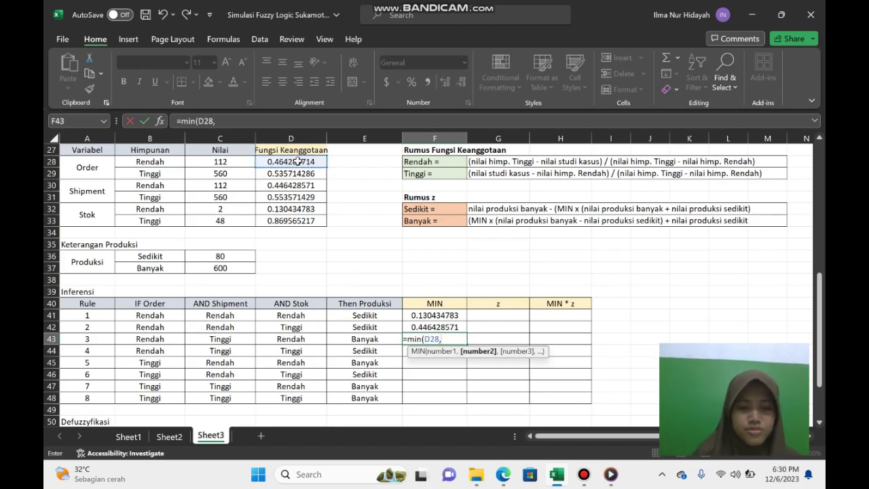
{"action": "left_click", "coordinate": [291, 196]}
{"action": "type", "text": ","}
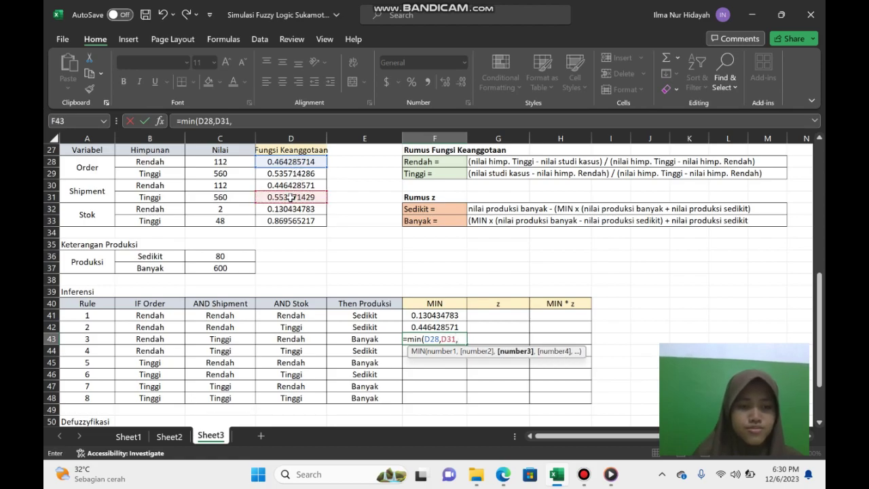
{"action": "left_click", "coordinate": [291, 212]}
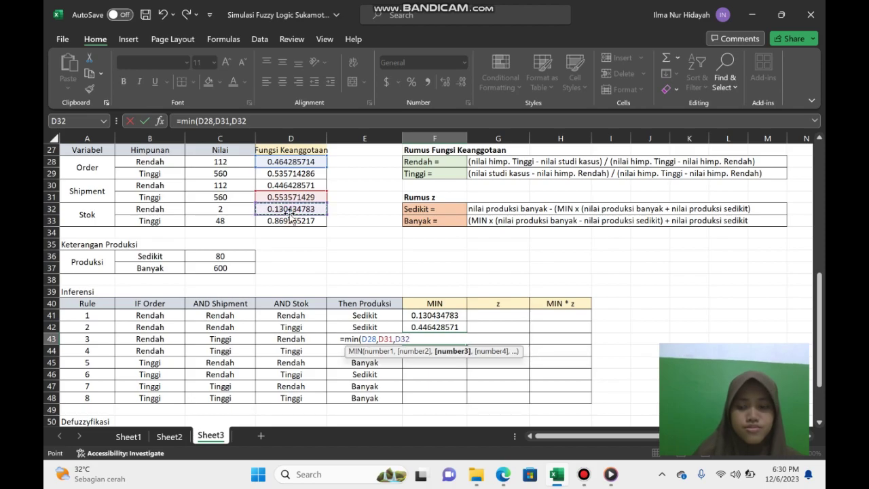
{"action": "type", "text": ")"}
{"action": "key", "text": "Return"}
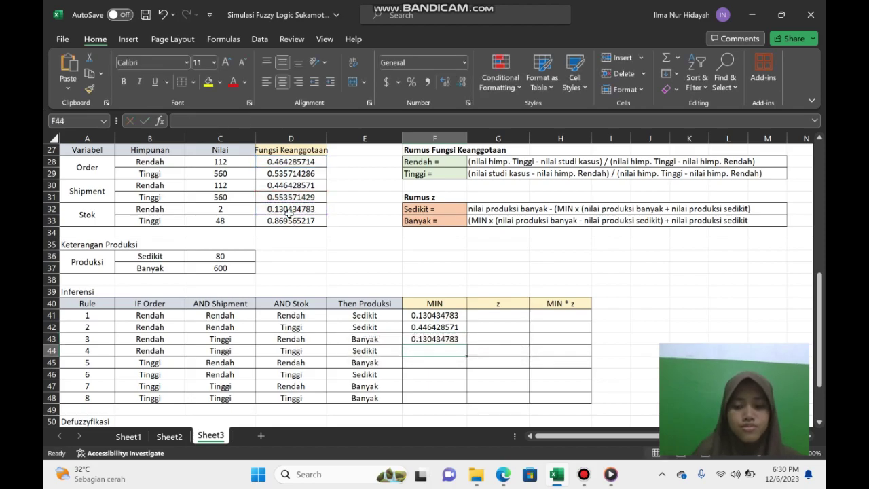
Step: Enter =MIN(D28,D31,D33) in F44 for rule 4, combining Order Rendah, Shipment Tinggi and Stok Tinggi
{"action": "type", "text": "="}
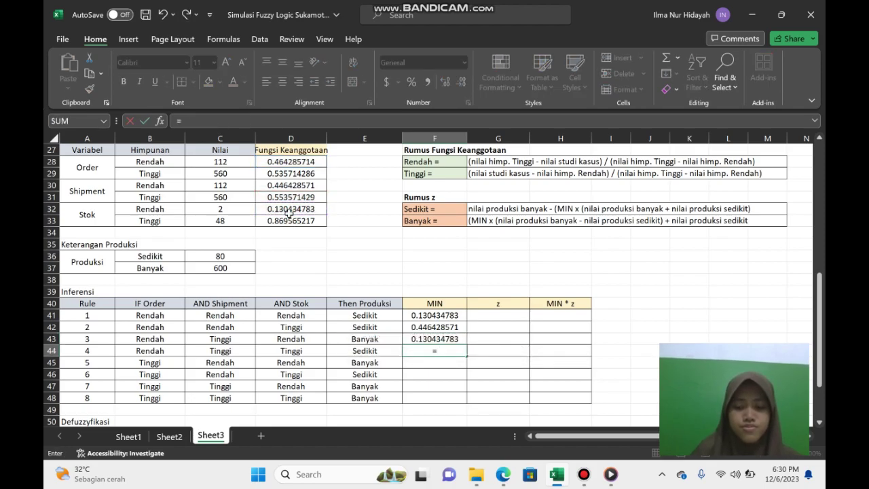
{"action": "type", "text": "min("}
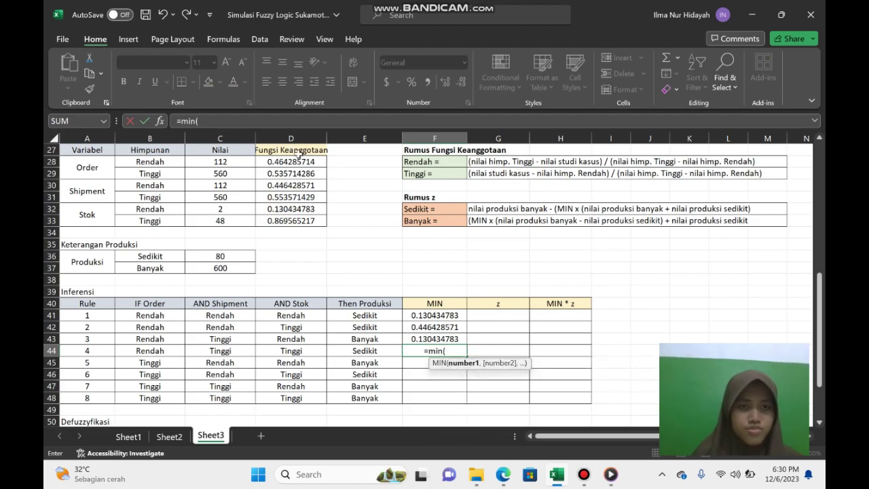
{"action": "left_click", "coordinate": [299, 162]}
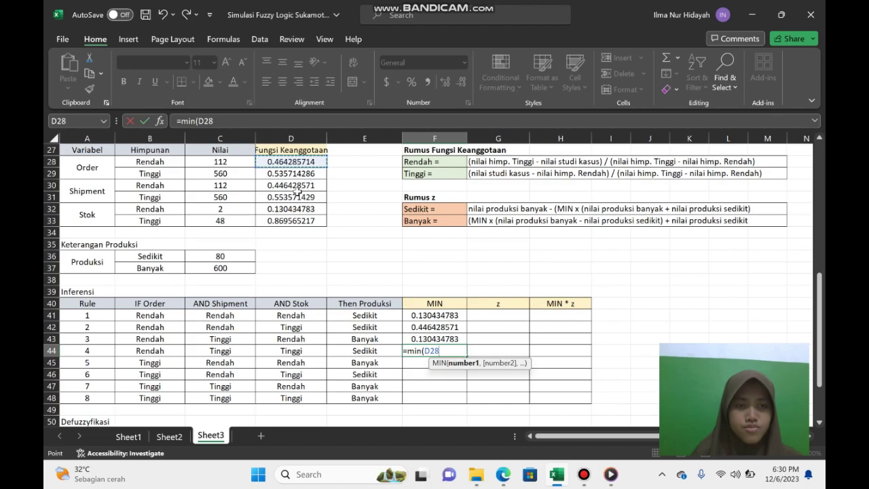
{"action": "type", "text": ","}
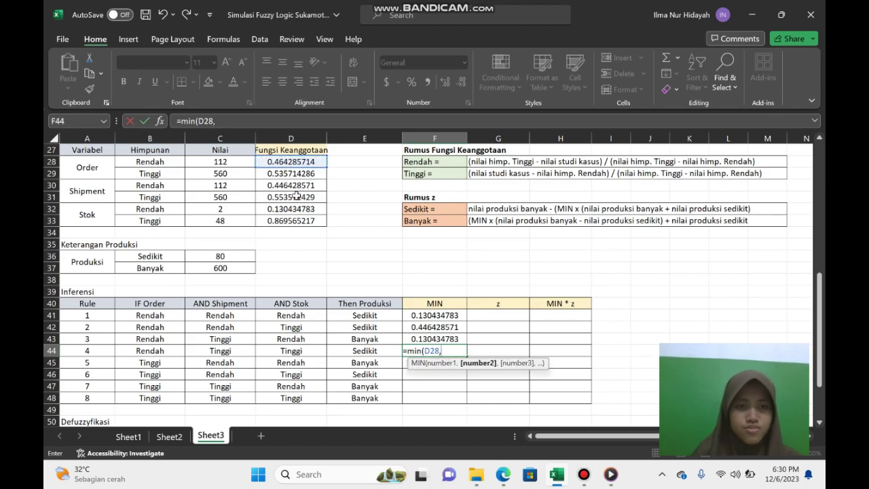
{"action": "left_click", "coordinate": [297, 196]}
{"action": "type", "text": ","}
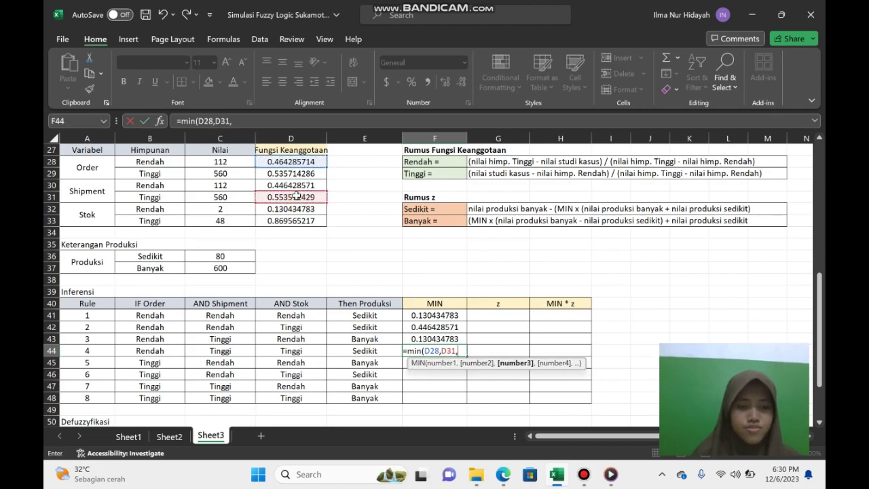
{"action": "left_click", "coordinate": [301, 221]}
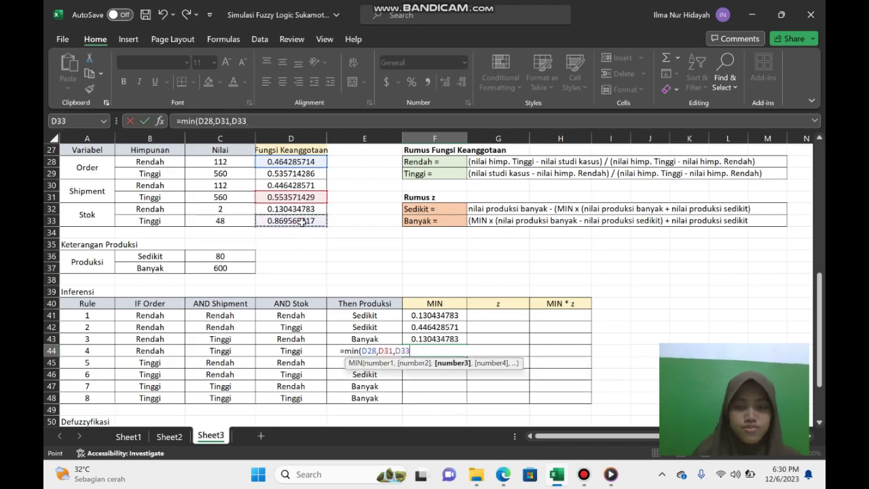
{"action": "key", "text": "Return"}
Step: Enter =MIN(D29,D30,D32) in F45 for rule 5, combining Order Tinggi, Shipment Rendah and Stok Rendah
{"action": "type", "text": "="}
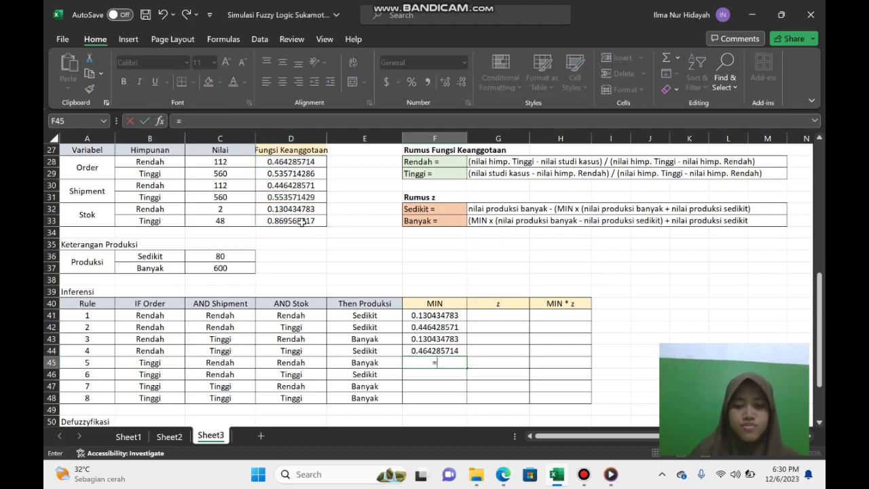
{"action": "type", "text": "min("}
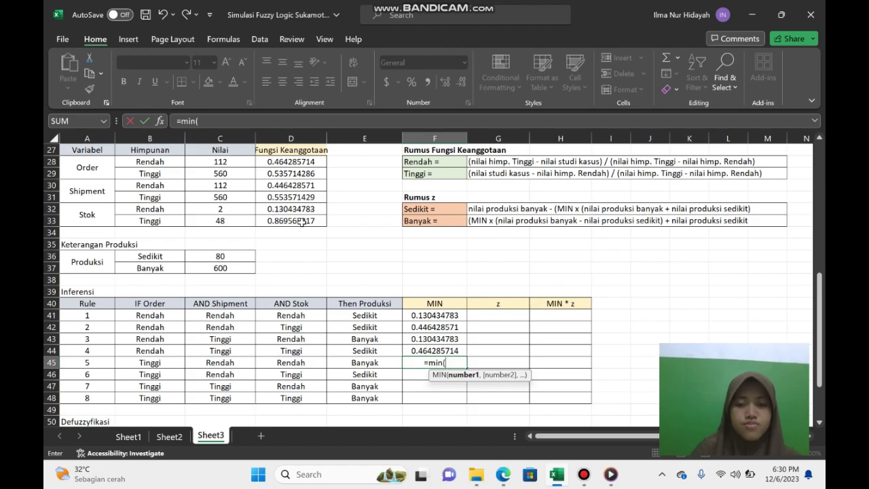
{"action": "left_click", "coordinate": [288, 175]}
{"action": "type", "text": ","}
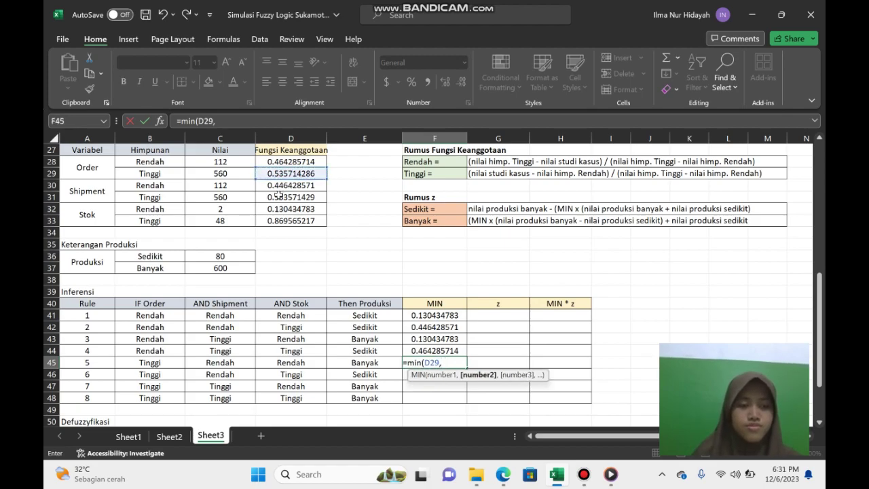
{"action": "left_click", "coordinate": [290, 188]}
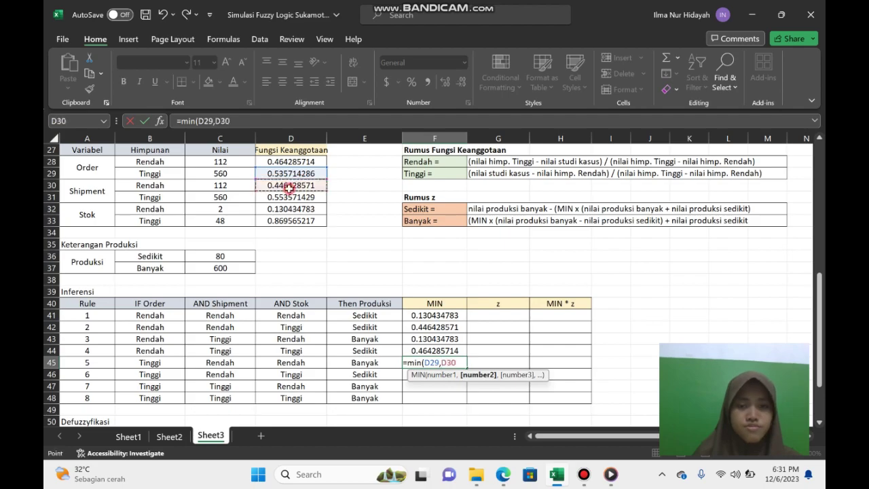
{"action": "type", "text": ","}
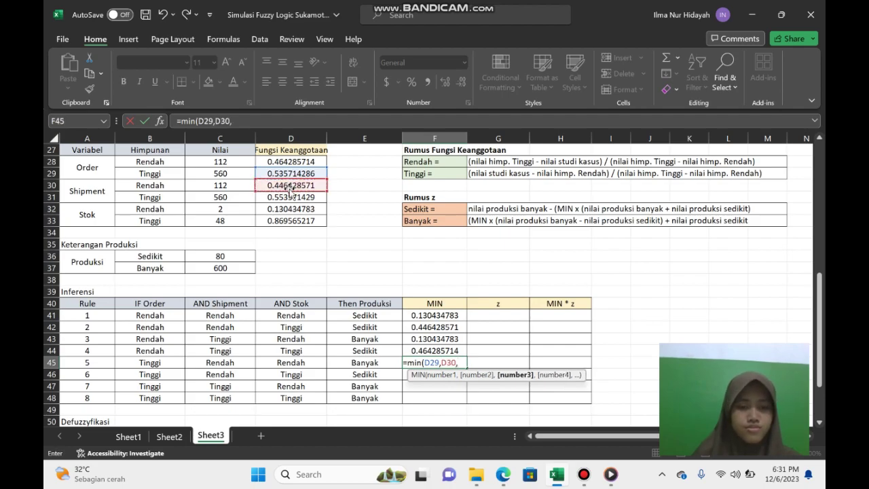
{"action": "left_click", "coordinate": [292, 210]}
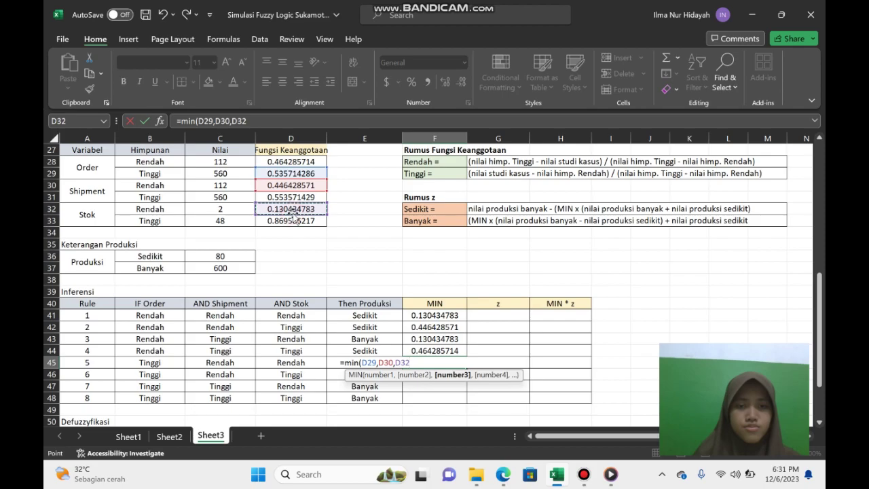
{"action": "type", "text": ")"}
{"action": "key", "text": "Return"}
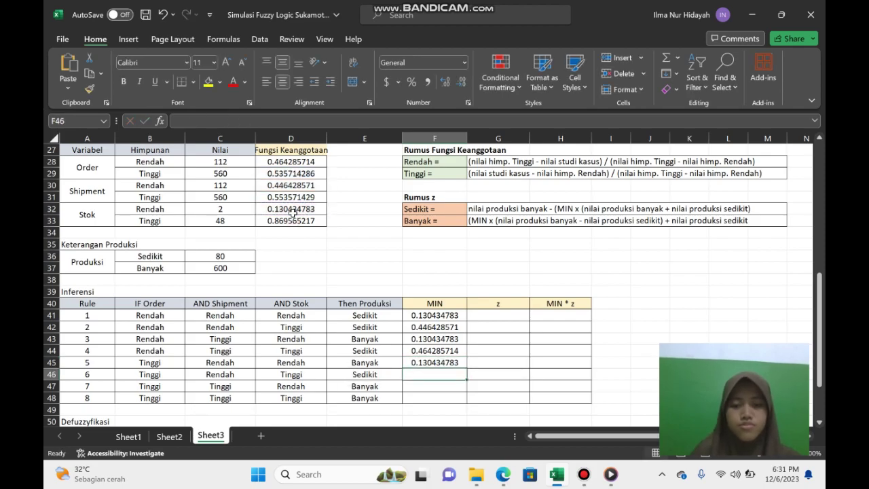
{"action": "type", "text": "="}
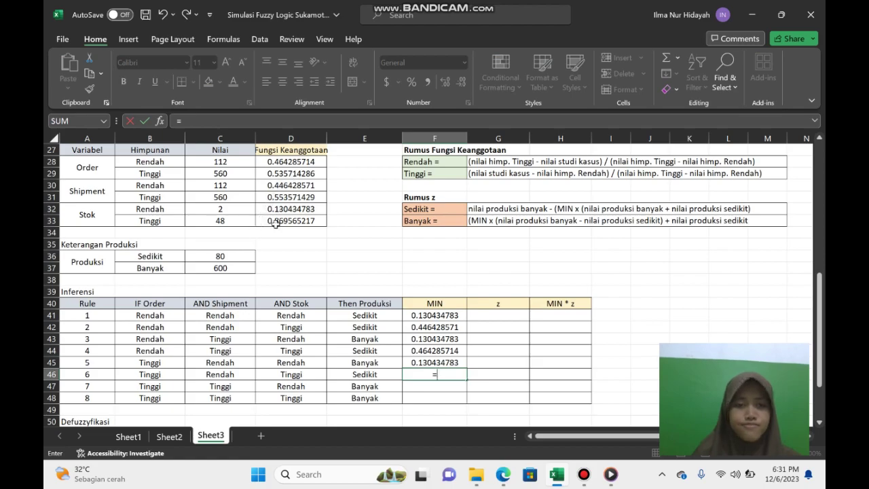
{"action": "type", "text": "min"}
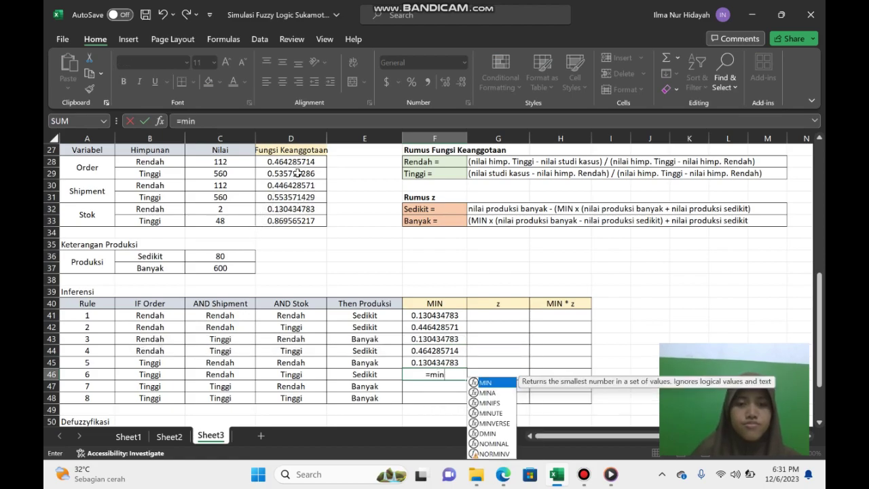
{"action": "left_click", "coordinate": [294, 174]}
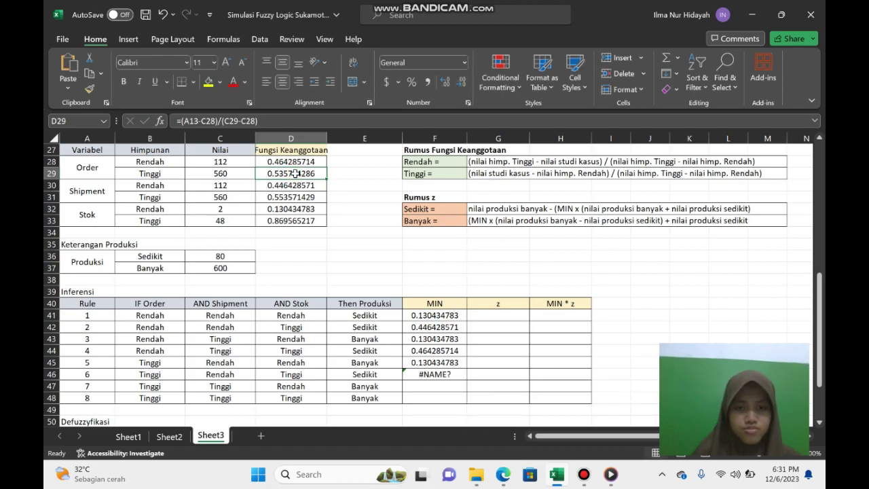
{"action": "left_click", "coordinate": [433, 372]}
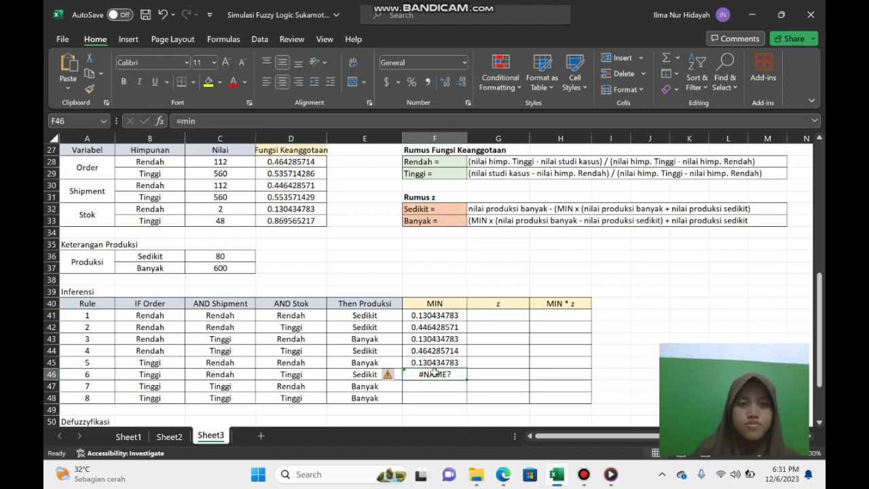
{"action": "key", "text": "Delete"}
{"action": "type", "text": "("}
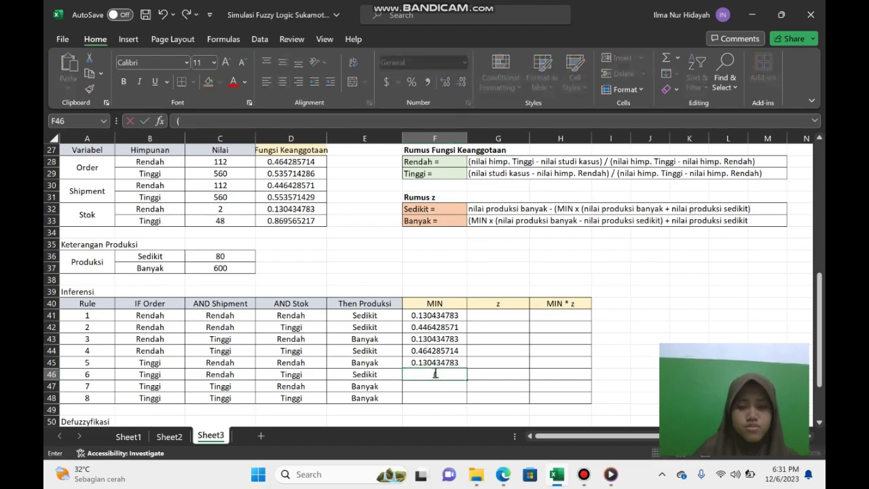
Step: Enter =MIN(D29,D30,D33) in F46 for rule 6, combining Order Tinggi, Shipment Rendah and Stok Tinggi
{"action": "type", "text": "=min"}
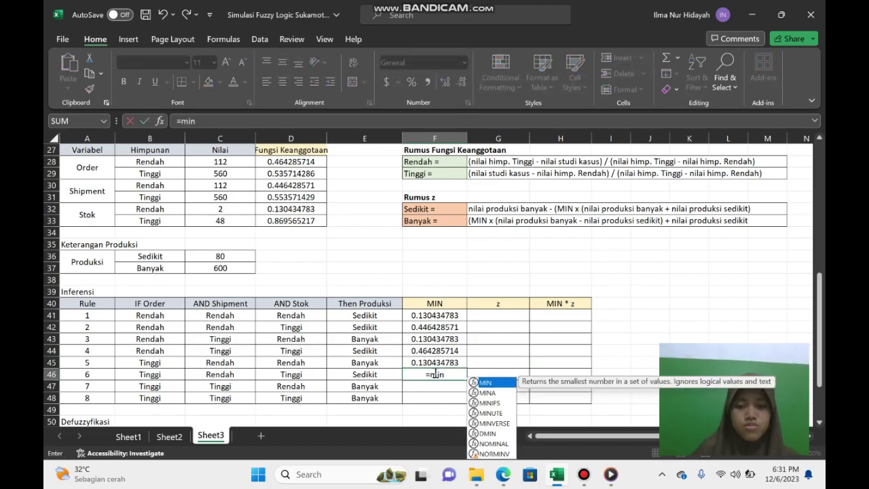
{"action": "type", "text": "("}
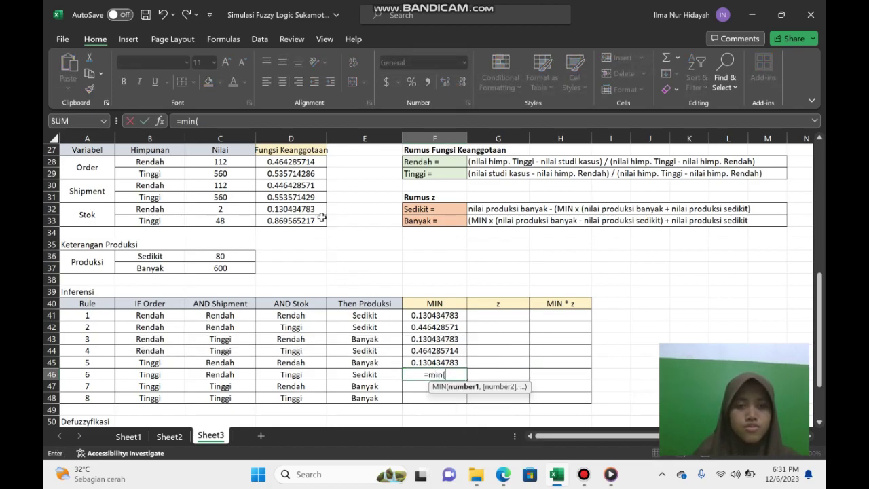
{"action": "left_click", "coordinate": [296, 175]}
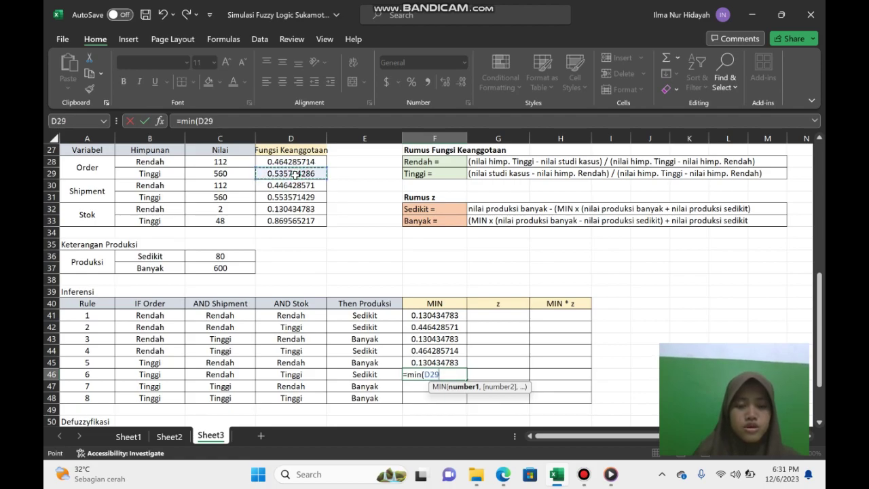
{"action": "type", "text": ","}
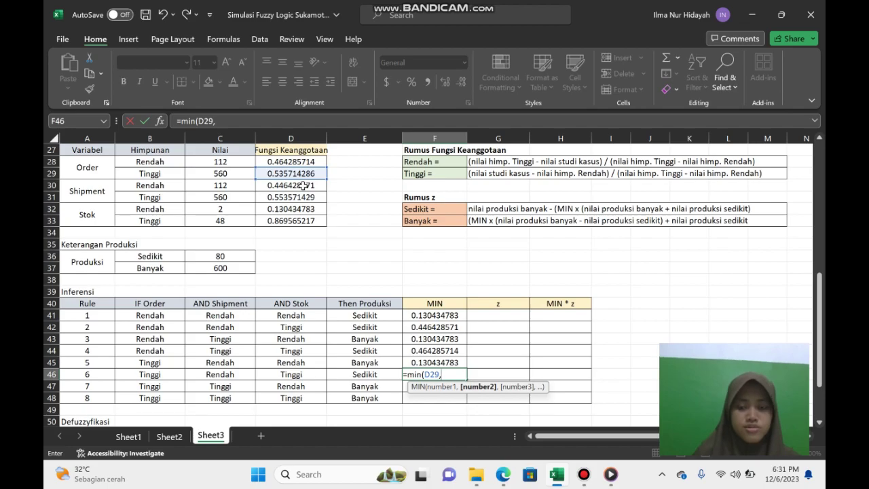
{"action": "left_click", "coordinate": [303, 185]}
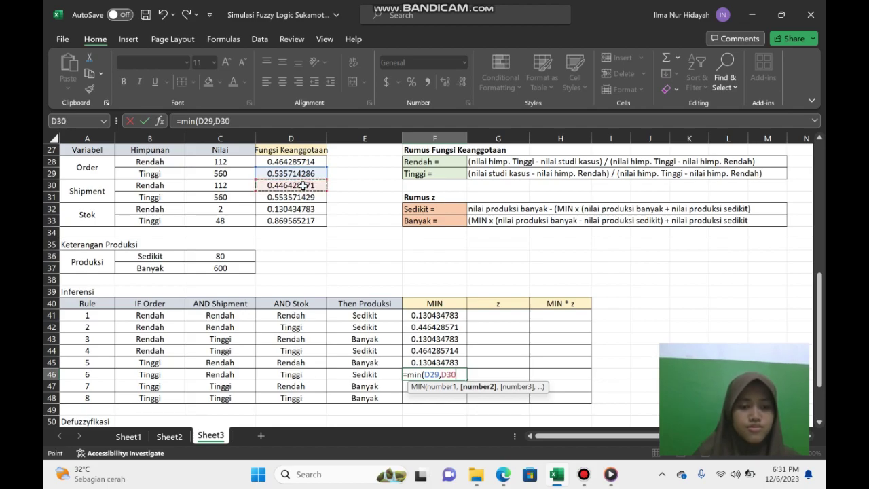
{"action": "type", "text": ","}
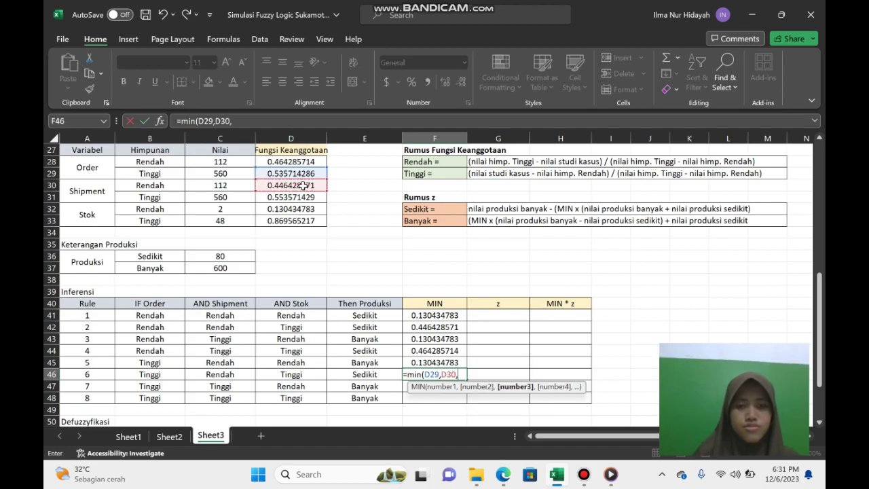
{"action": "left_click", "coordinate": [301, 221]}
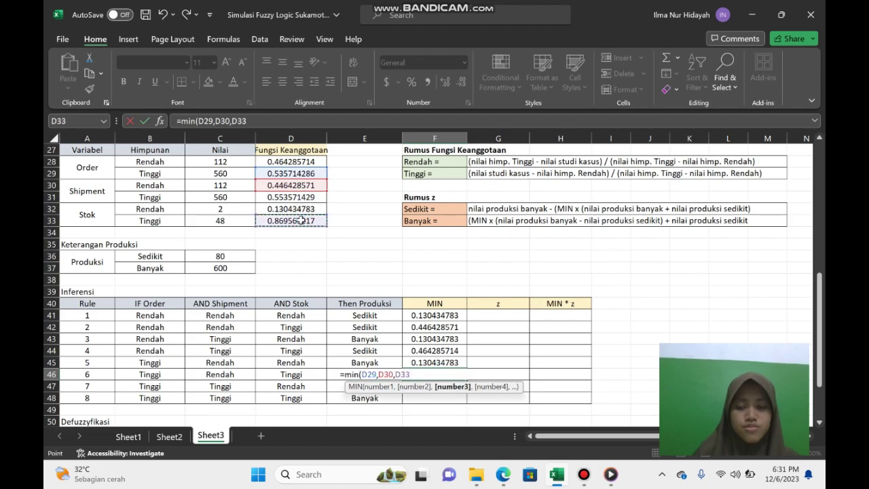
{"action": "key", "text": "Return"}
Step: Enter =MIN(D29,D31,D32) in F47 for rule 7, combining Order Tinggi, Shipment Tinggi and Stok Rendah
{"action": "type", "text": "="}
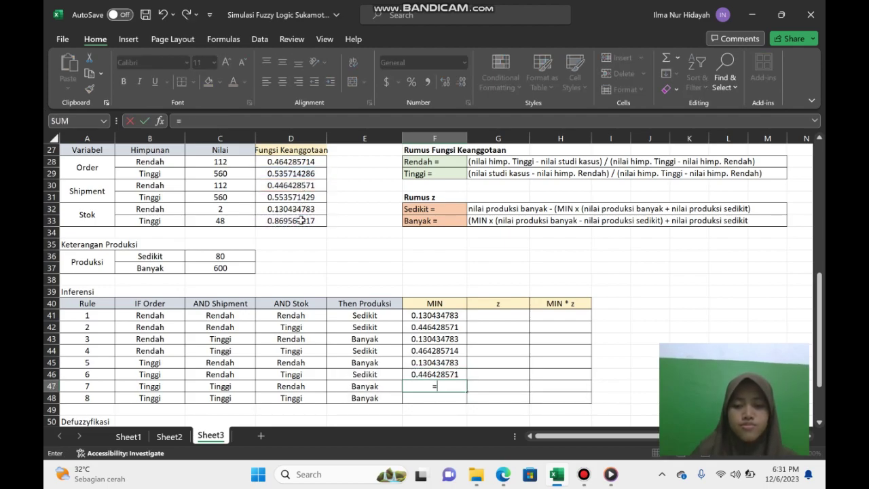
{"action": "type", "text": "min("}
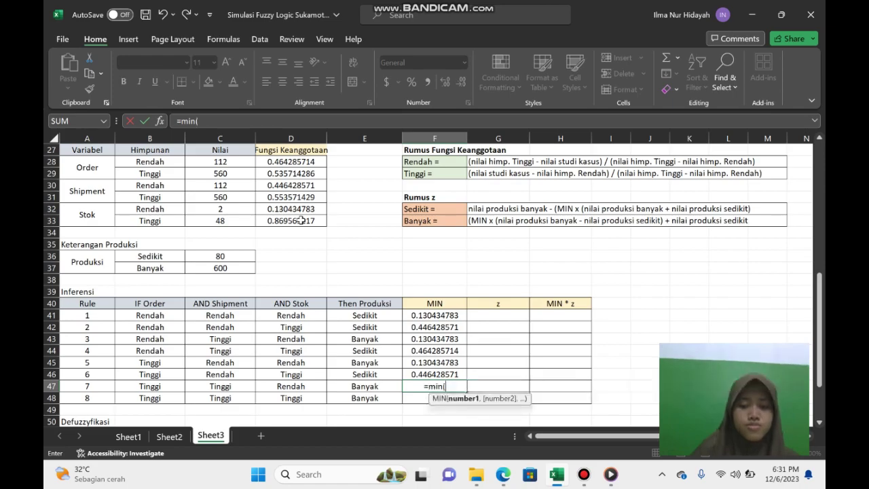
{"action": "left_click", "coordinate": [288, 174]}
{"action": "type", "text": ","}
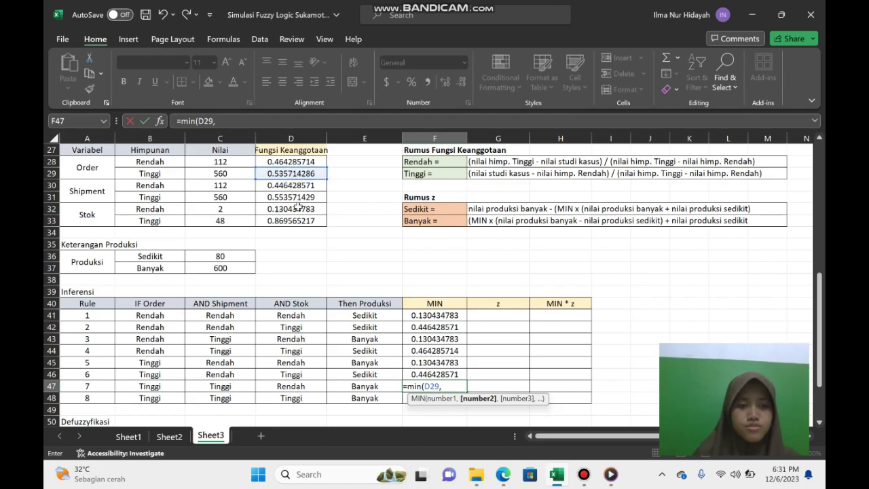
{"action": "left_click", "coordinate": [294, 196]}
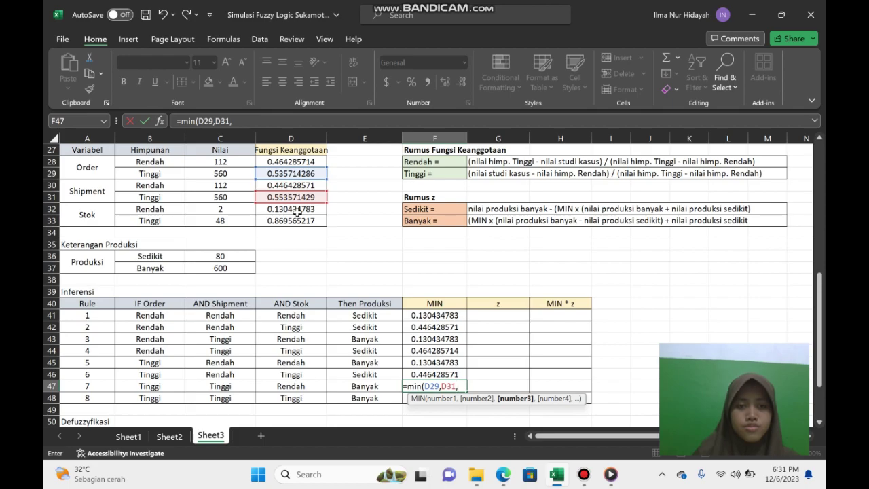
{"action": "left_click", "coordinate": [297, 212]}
{"action": "type", "text": ")"}
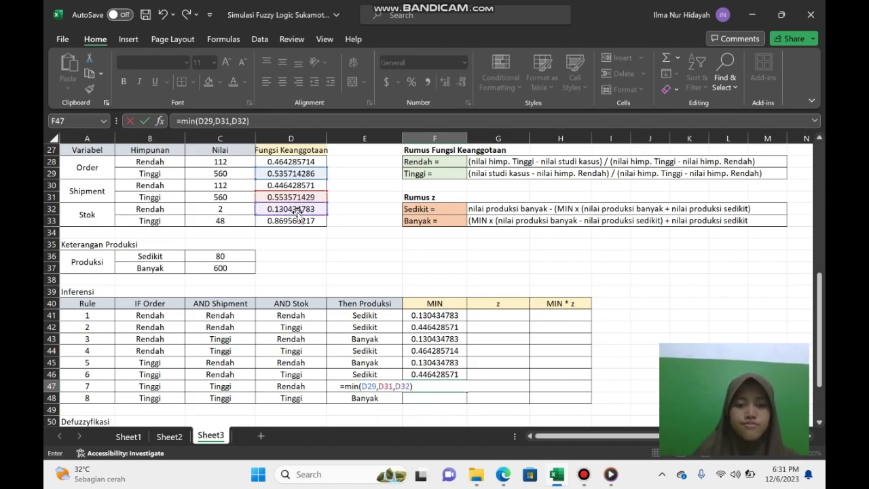
{"action": "key", "text": "Return"}
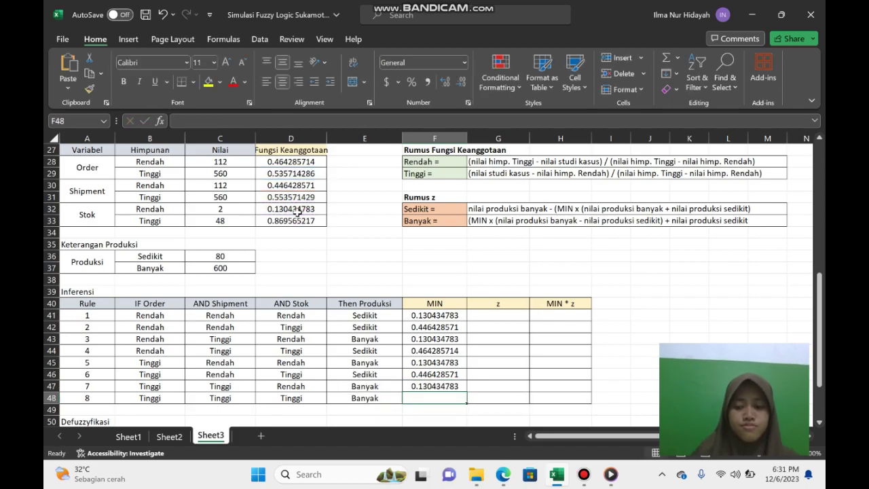
Step: Enter =MIN(D29,D31,D33) in F48 for rule 8, combining Order Tinggi, Shipment Tinggi and Stok Tinggi
{"action": "type", "text": "=min"}
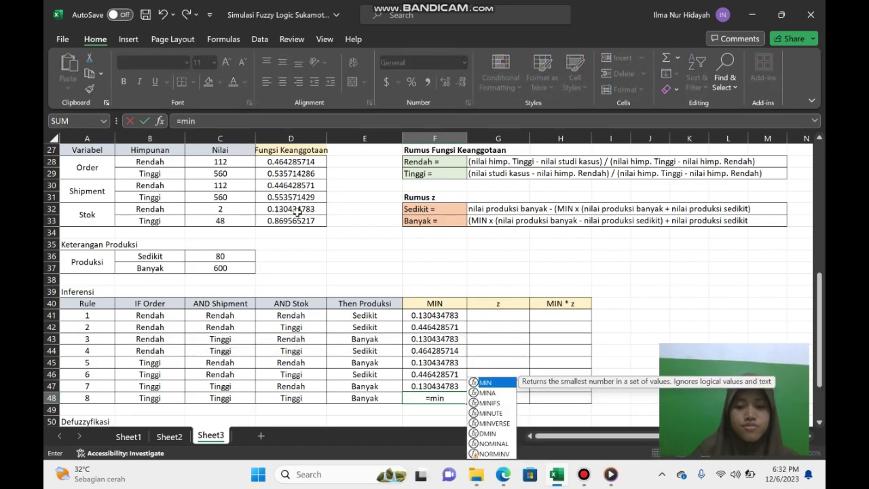
{"action": "type", "text": "("}
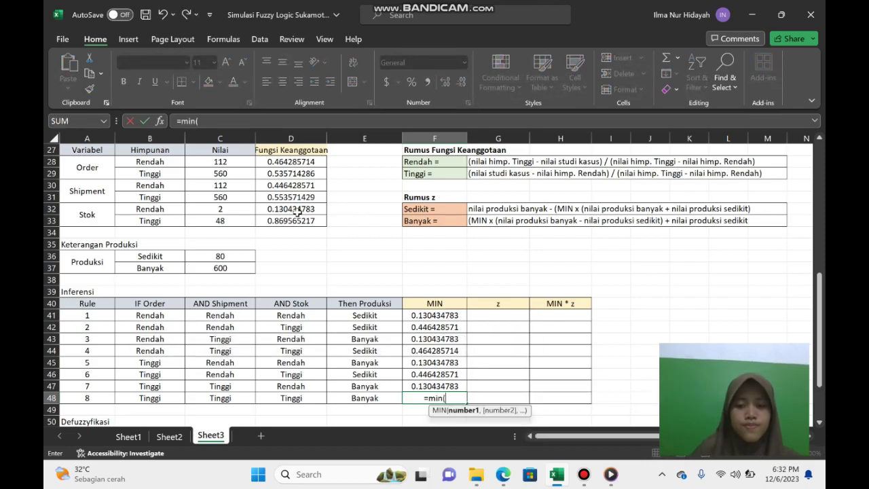
{"action": "left_click", "coordinate": [296, 175]}
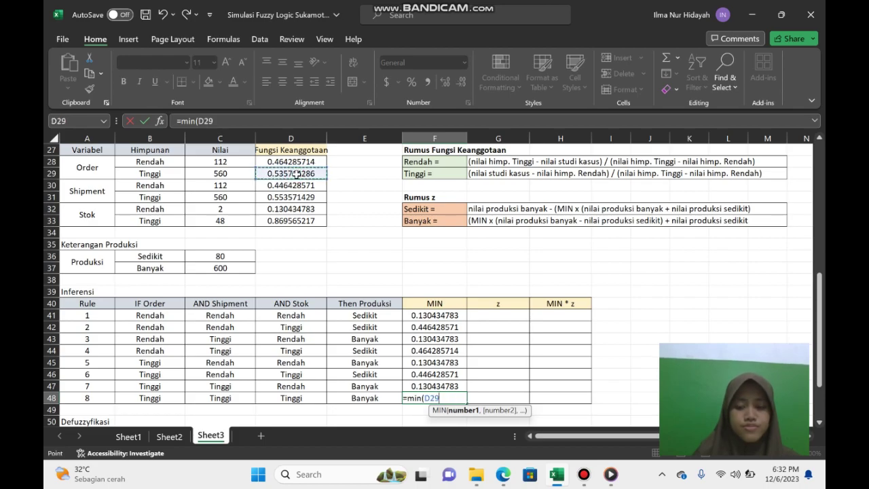
{"action": "type", "text": ","}
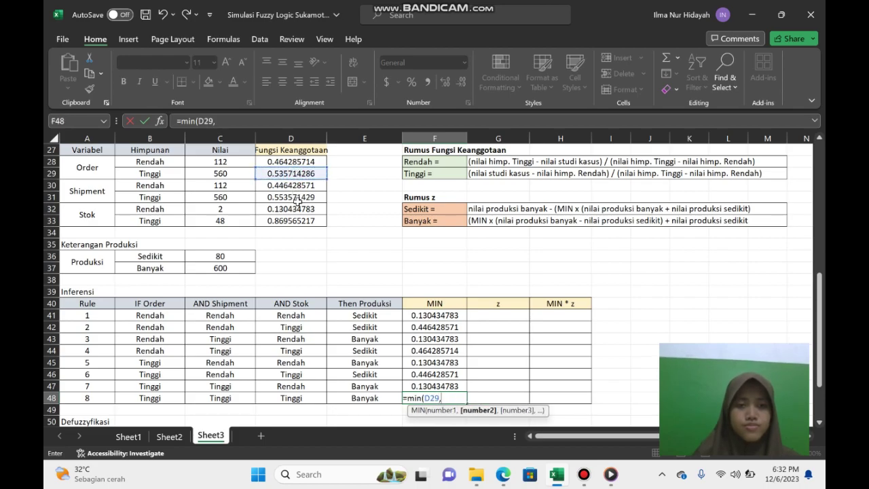
{"action": "left_click", "coordinate": [297, 198]}
{"action": "type", "text": ","}
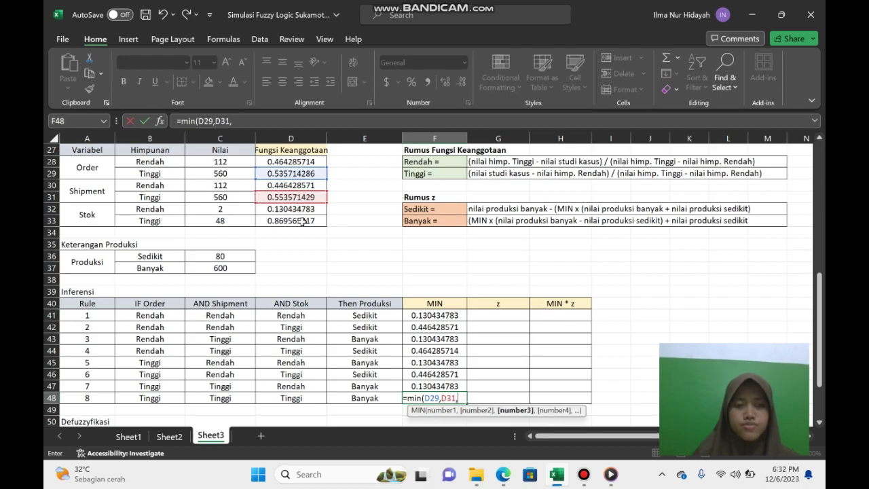
{"action": "left_click", "coordinate": [302, 220]}
{"action": "key", "text": "Return"}
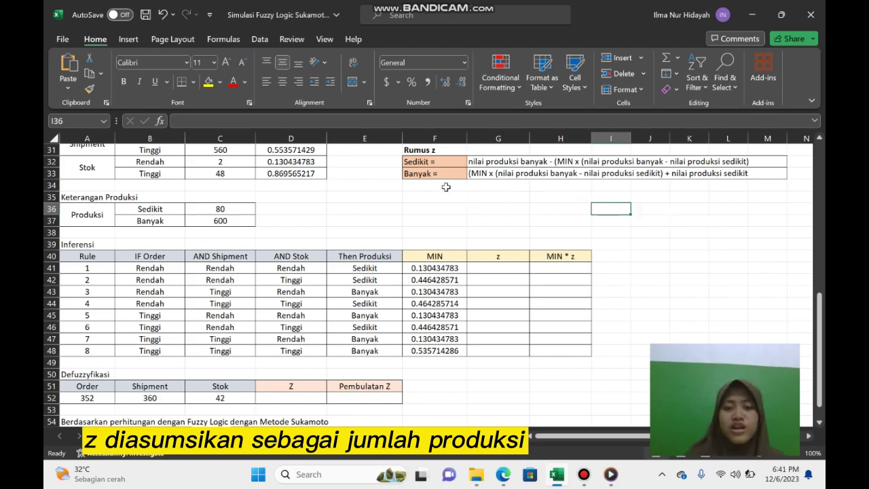
{"action": "double_click", "coordinate": [427, 164]}
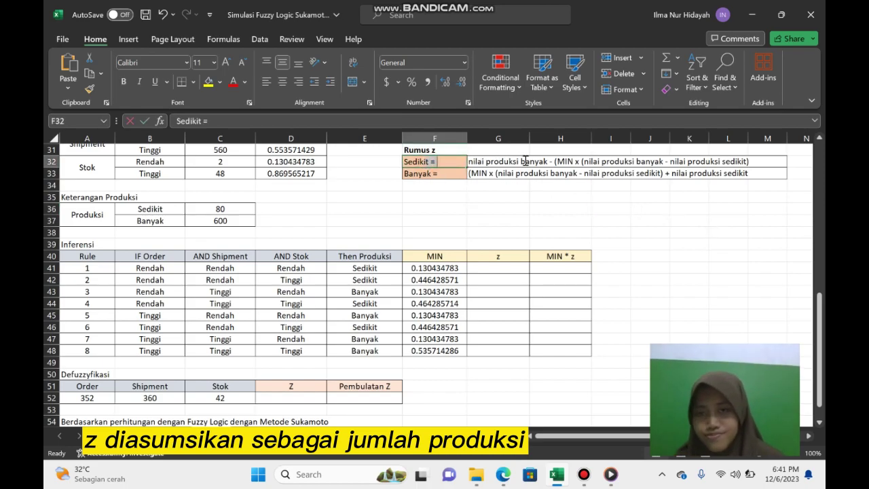
{"action": "left_click_drag", "start_coordinate": [467, 176], "coordinate": [489, 184]}
{"action": "left_click", "coordinate": [489, 210]}
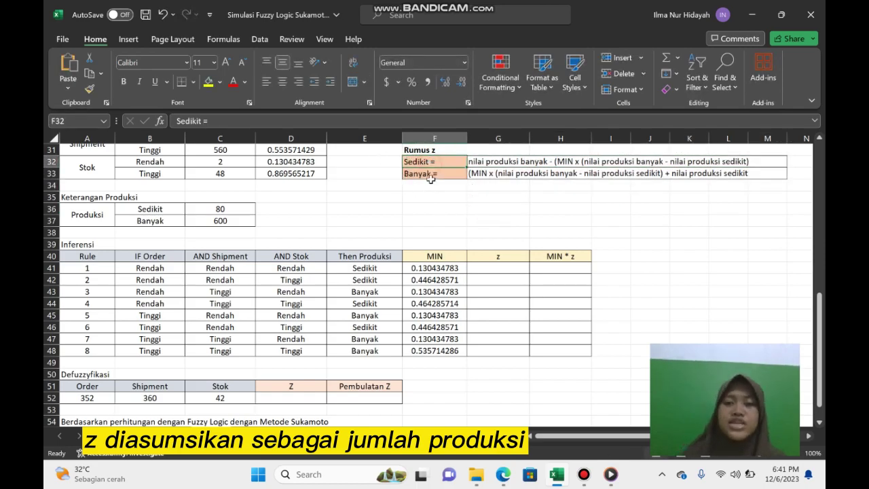
{"action": "left_click", "coordinate": [432, 178]}
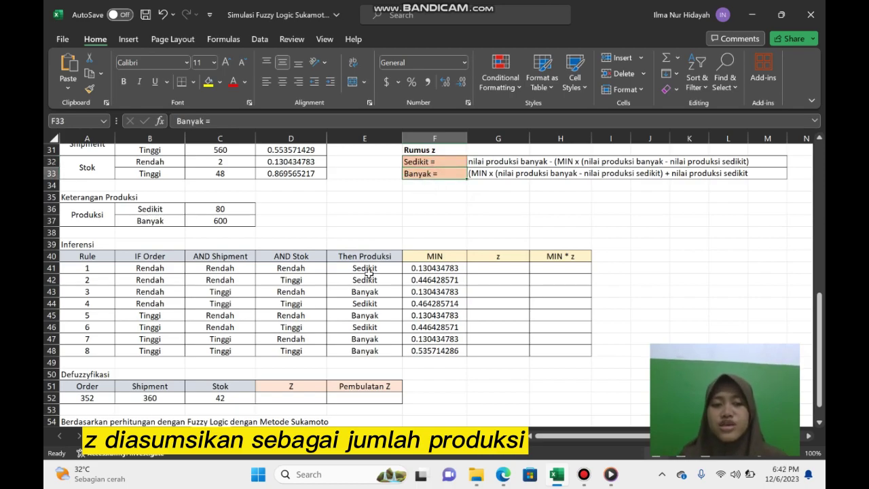
{"action": "left_click", "coordinate": [367, 279]}
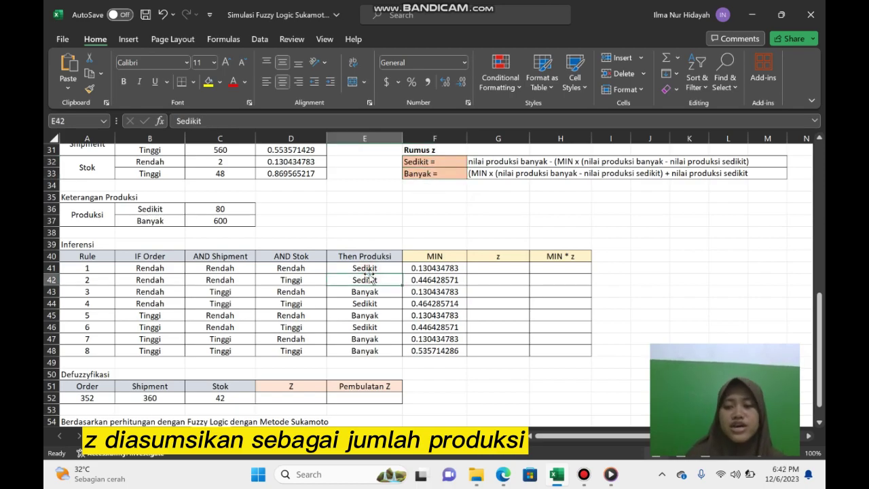
Step: Enter =C37-(F41*(C37-C36)) in G41 as the z value of rule 1, following the Sedikit formula
{"action": "left_click", "coordinate": [508, 268]}
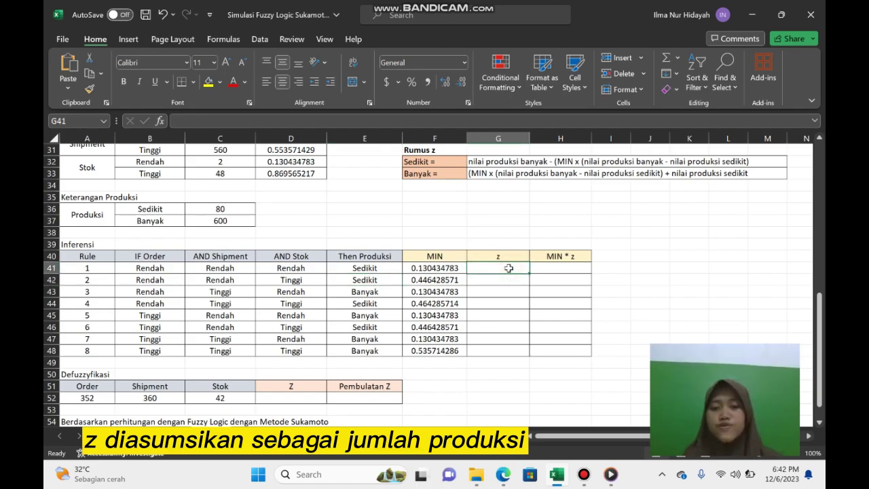
{"action": "type", "text": "="}
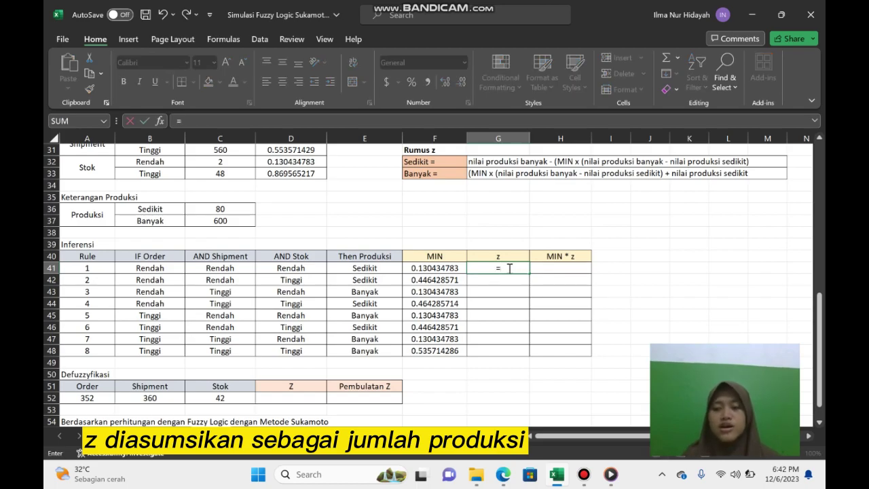
{"action": "left_click", "coordinate": [490, 161]}
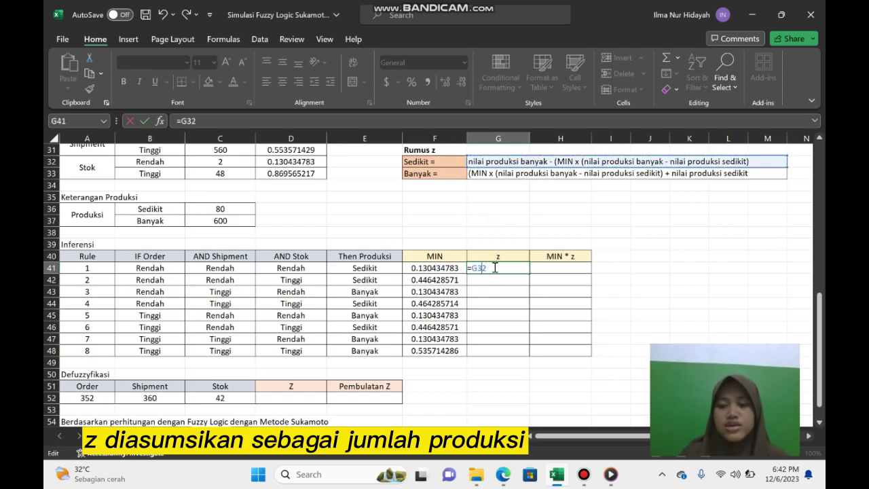
{"action": "key", "text": "BackSpace"}
{"action": "key", "text": "BackSpace"}
{"action": "key", "text": "BackSpace"}
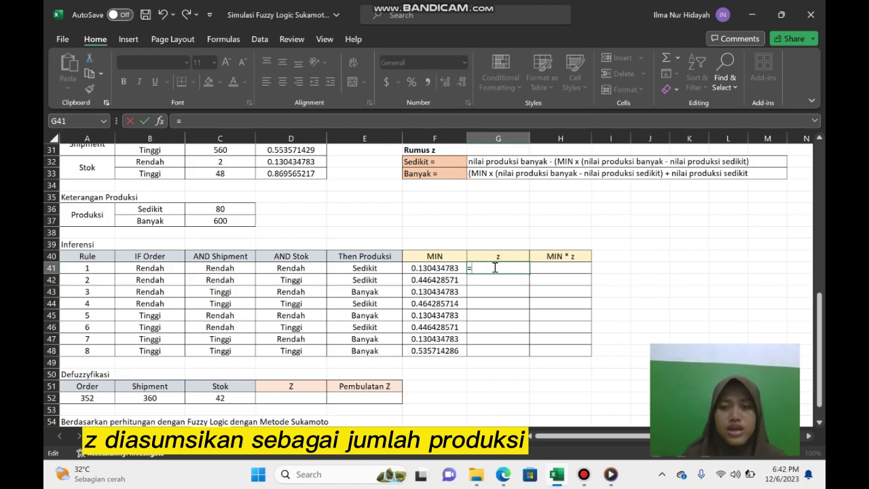
{"action": "left_click", "coordinate": [221, 222]}
{"action": "type", "text": "-("}
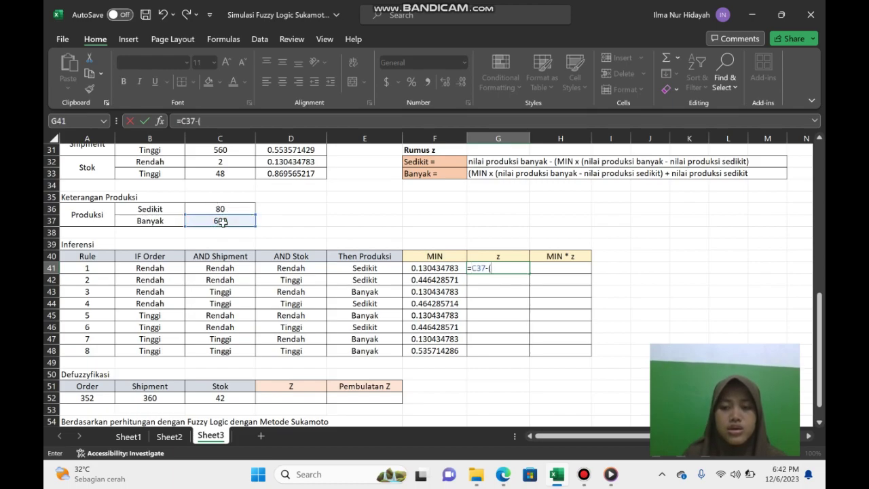
{"action": "left_click", "coordinate": [425, 269]}
{"action": "type", "text": "*("}
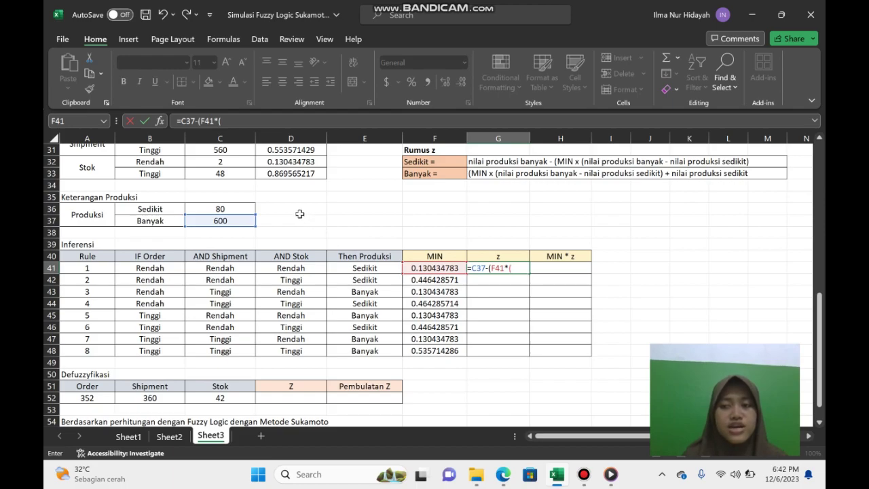
{"action": "left_click", "coordinate": [224, 221]}
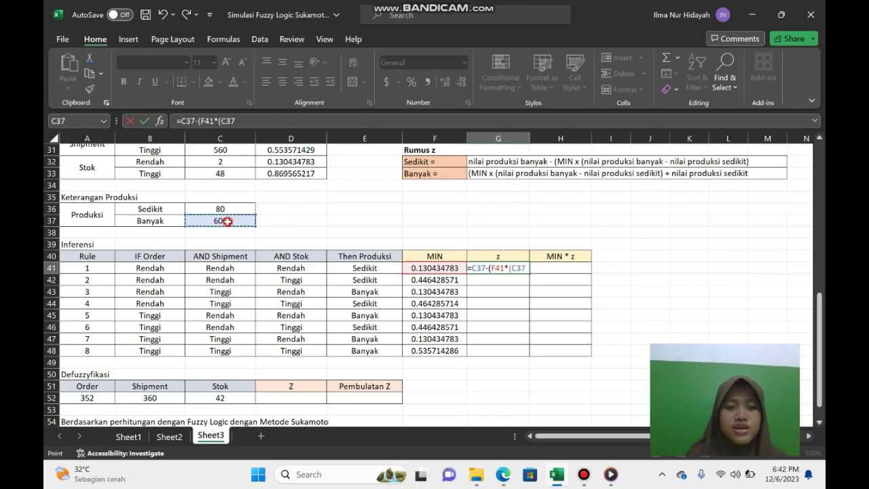
{"action": "type", "text": "-"}
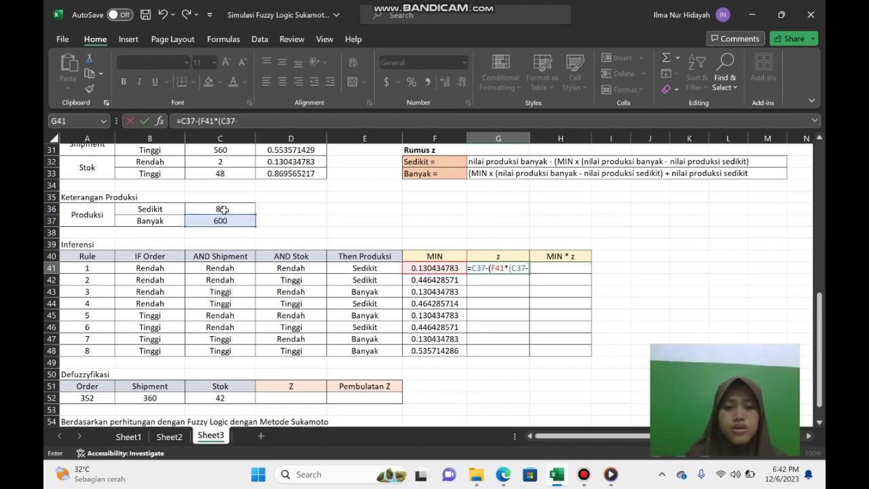
{"action": "left_click", "coordinate": [222, 210]}
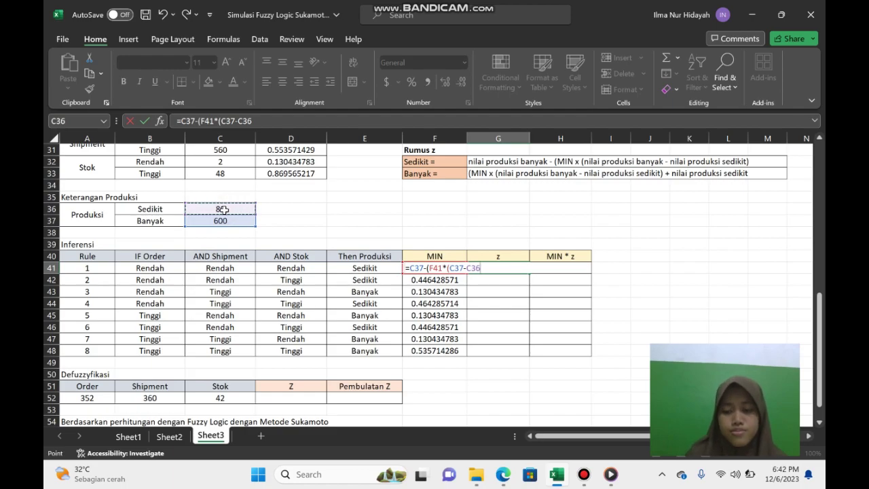
{"action": "type", "text": "))"}
{"action": "key", "text": "Return"}
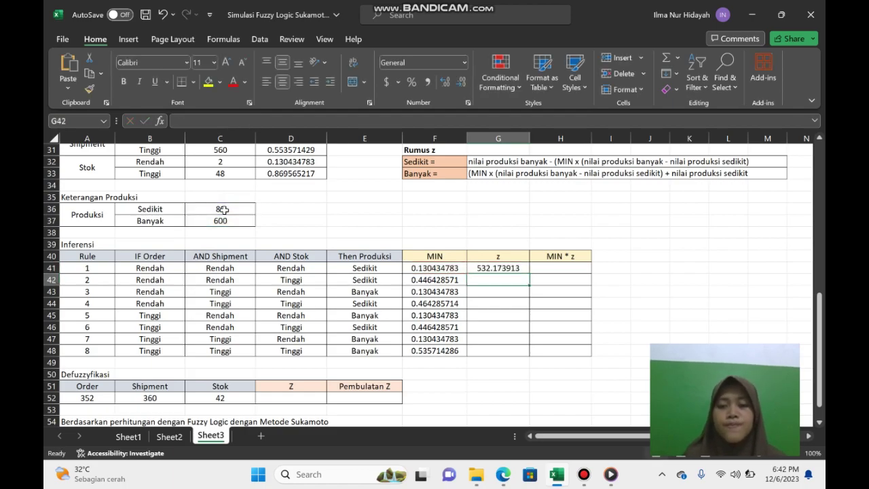
Step: Enter =(F43*(C37-C36))+C36 in G43 as the z value of rule 3, following the Banyak formula
{"action": "left_click", "coordinate": [492, 292]}
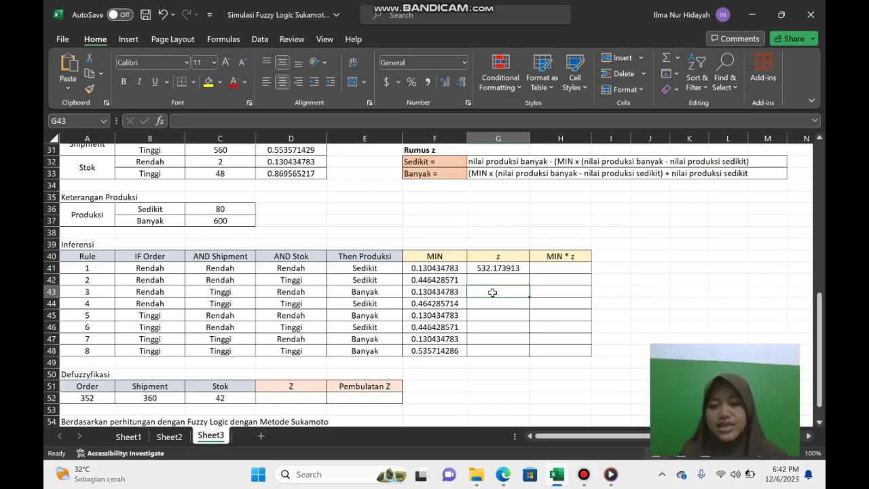
{"action": "left_click", "coordinate": [505, 172]}
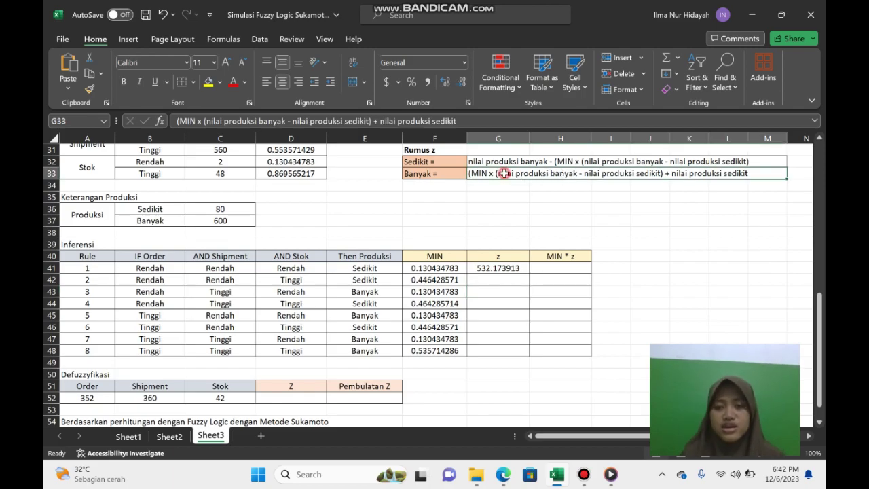
{"action": "left_click", "coordinate": [502, 294]}
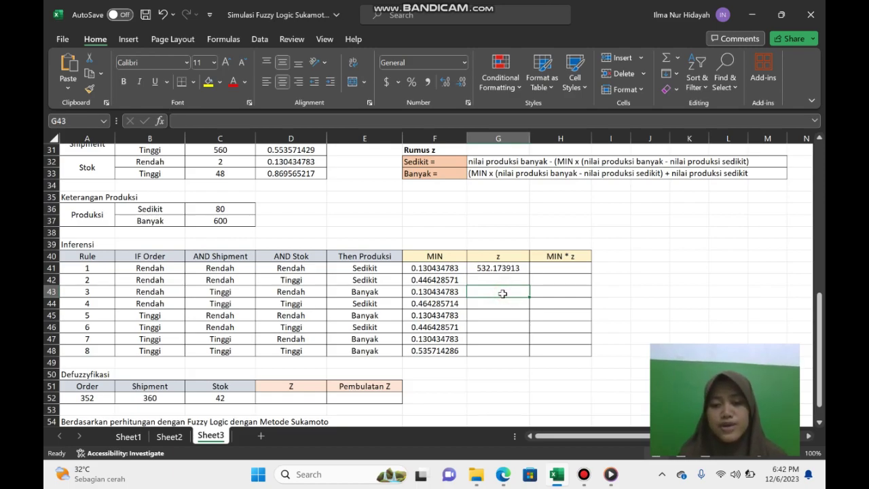
{"action": "type", "text": "="}
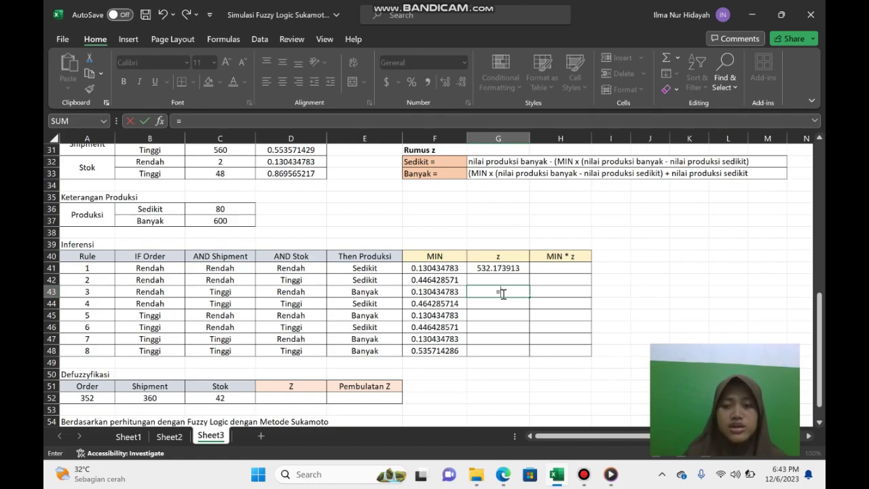
{"action": "type", "text": "("}
{"action": "left_click", "coordinate": [442, 291]}
{"action": "type", "text": "*"}
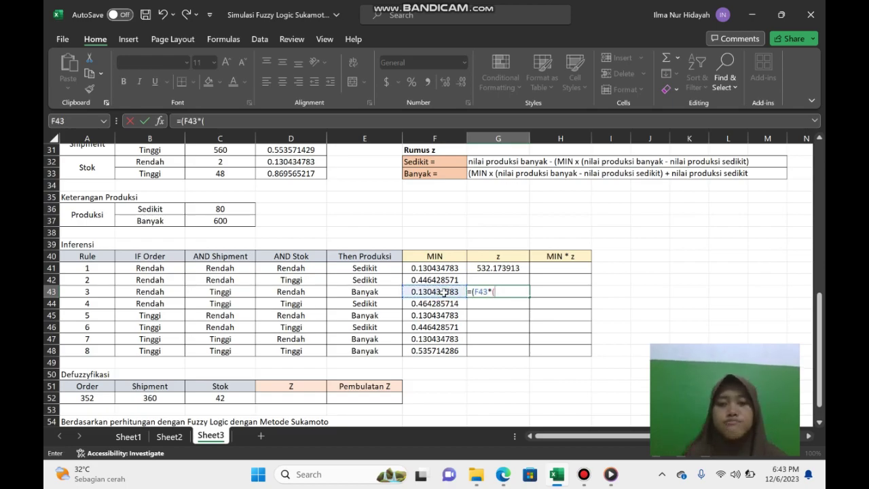
{"action": "left_click", "coordinate": [231, 223]}
{"action": "type", "text": "-"}
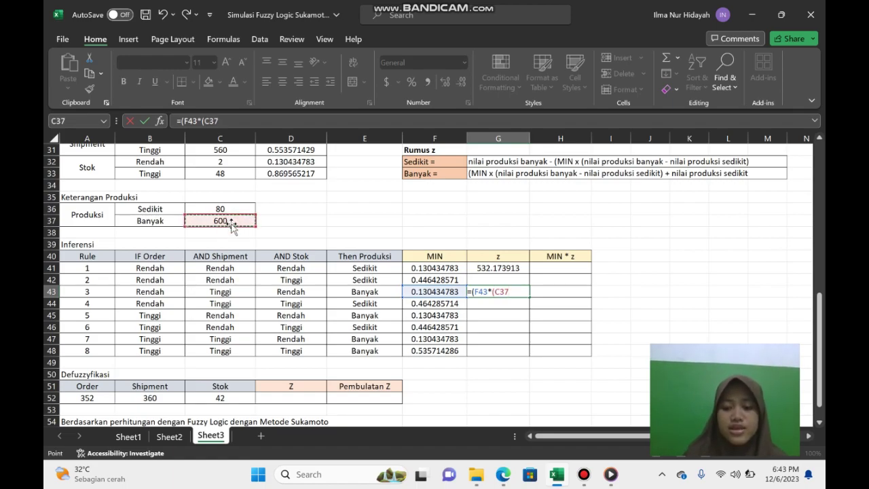
{"action": "left_click", "coordinate": [221, 209]}
{"action": "type", "text": ")"}
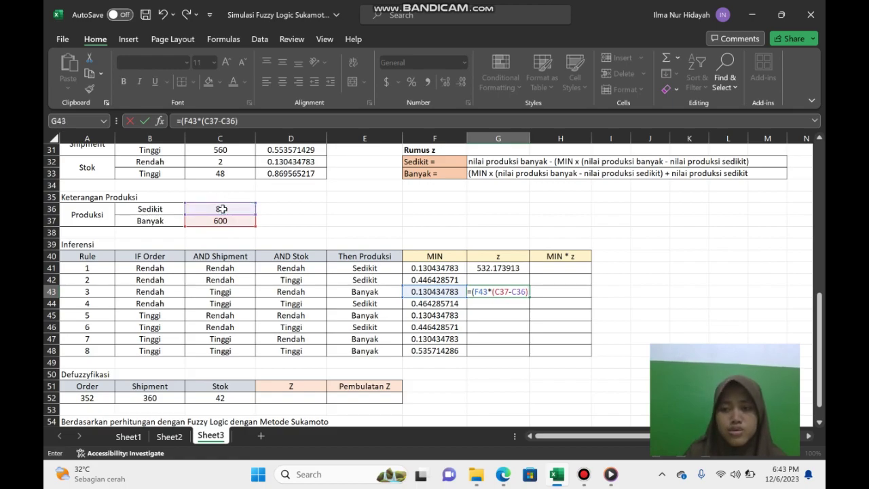
{"action": "type", "text": ")+"}
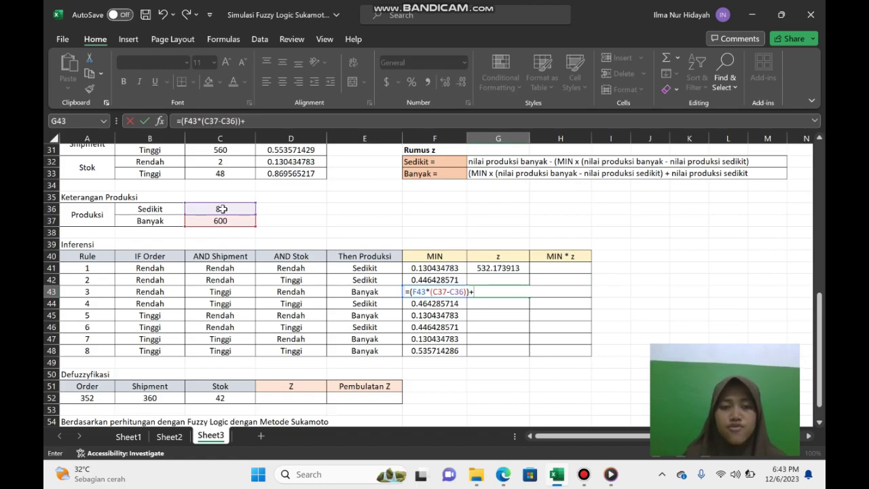
{"action": "left_click", "coordinate": [226, 211]}
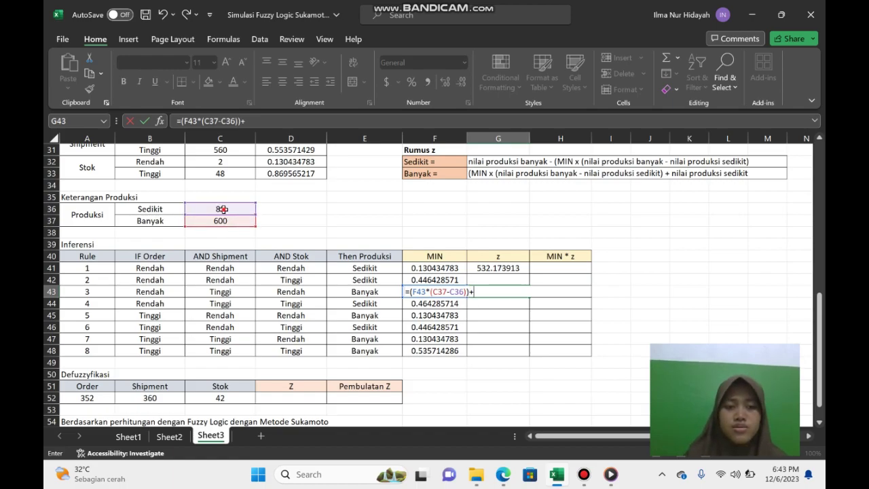
{"action": "key", "text": "Return"}
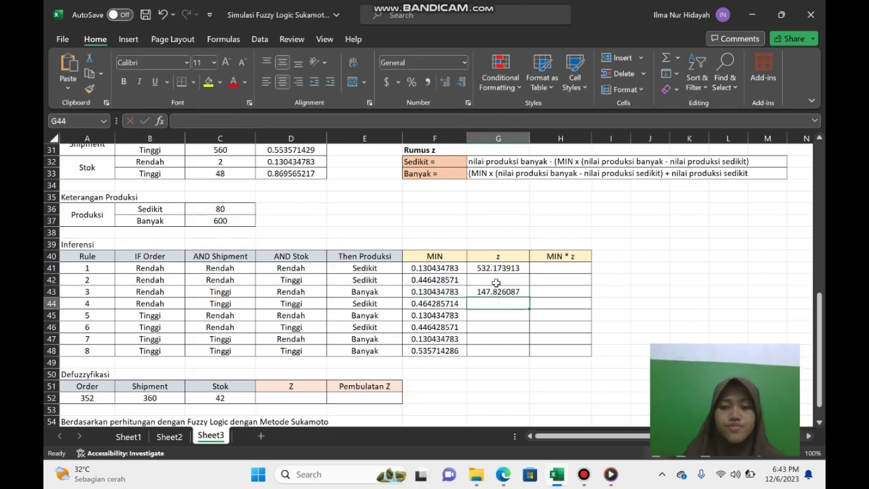
{"action": "left_click", "coordinate": [495, 281]}
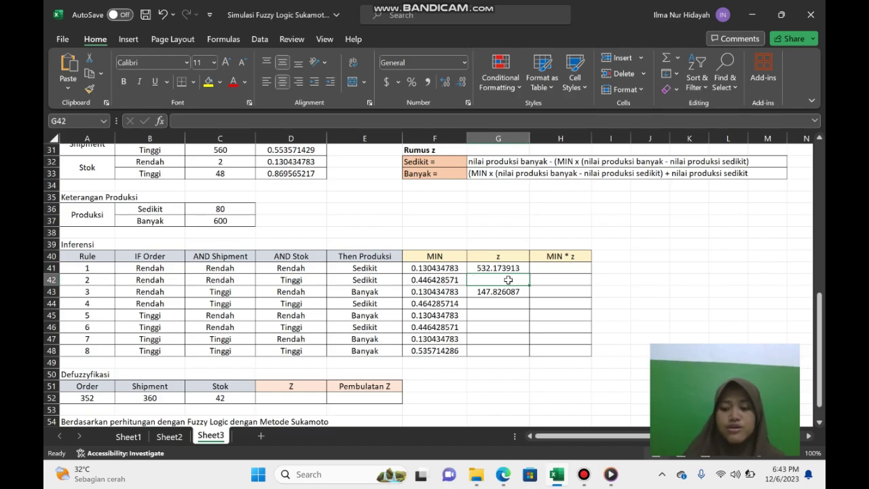
{"action": "type", "text": "="}
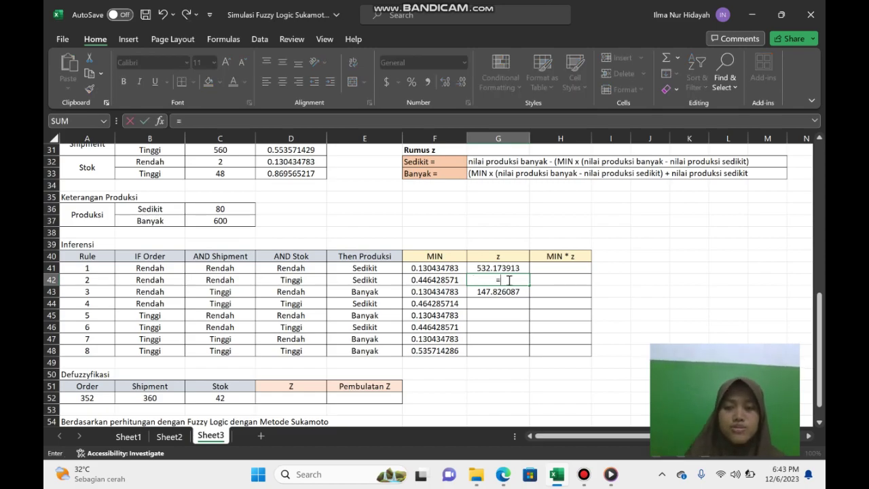
{"action": "key", "text": "Escape"}
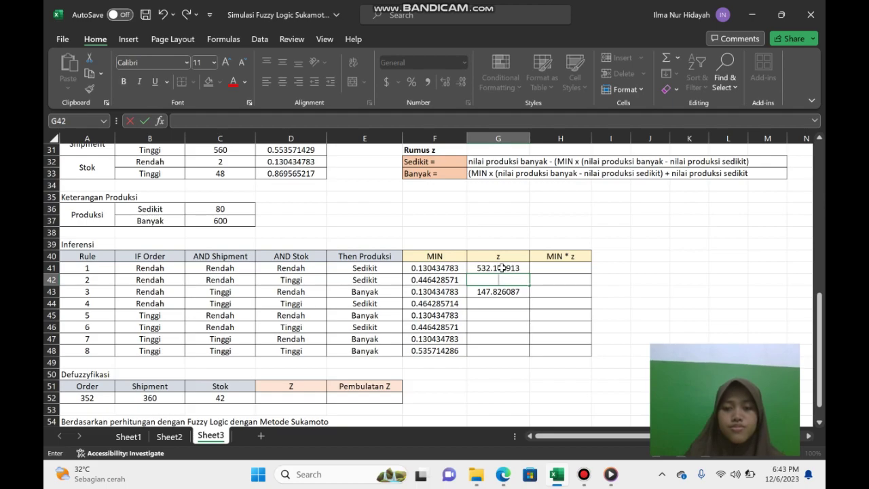
Step: Reuse the rule 1 z formula in G42 for rule 2, changing its MIN reference so it reads =C37-(F42*(C37-C36))
{"action": "left_click", "coordinate": [501, 268]}
{"action": "left_click", "coordinate": [269, 120]}
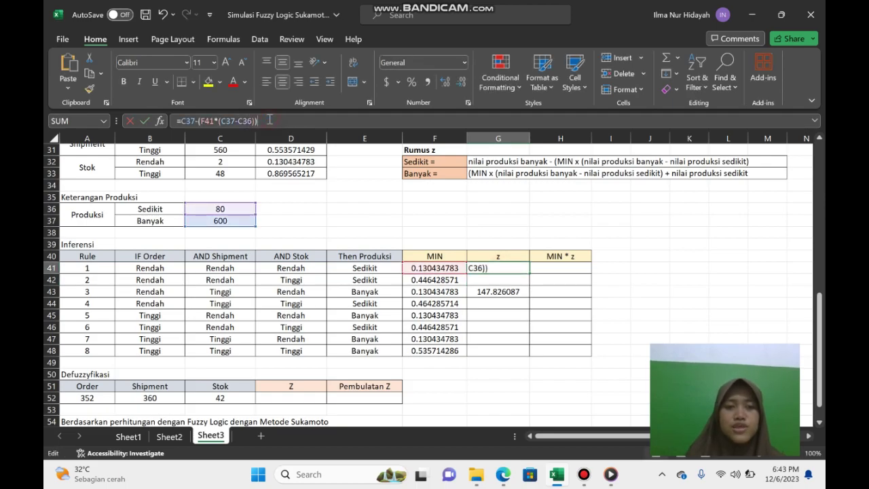
{"action": "left_click_drag", "start_coordinate": [269, 120], "coordinate": [173, 120]}
{"action": "key", "text": "ctrl+c"}
{"action": "left_click", "coordinate": [266, 120]}
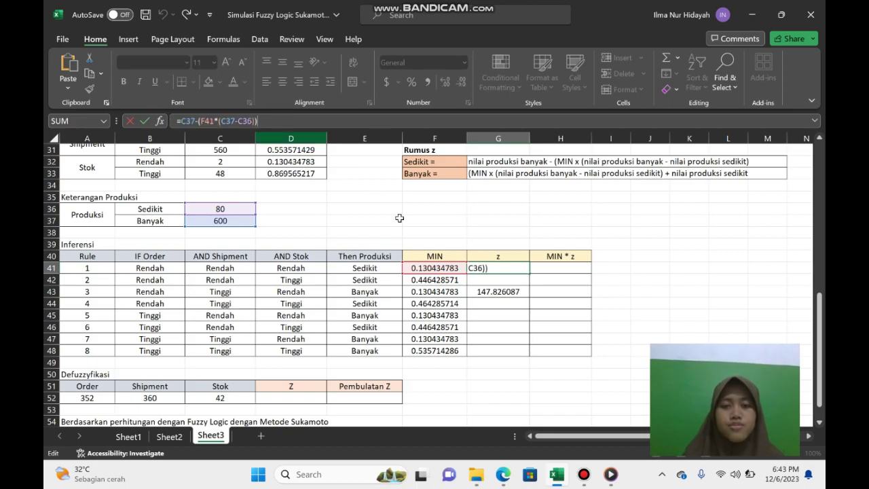
{"action": "left_click", "coordinate": [481, 279]}
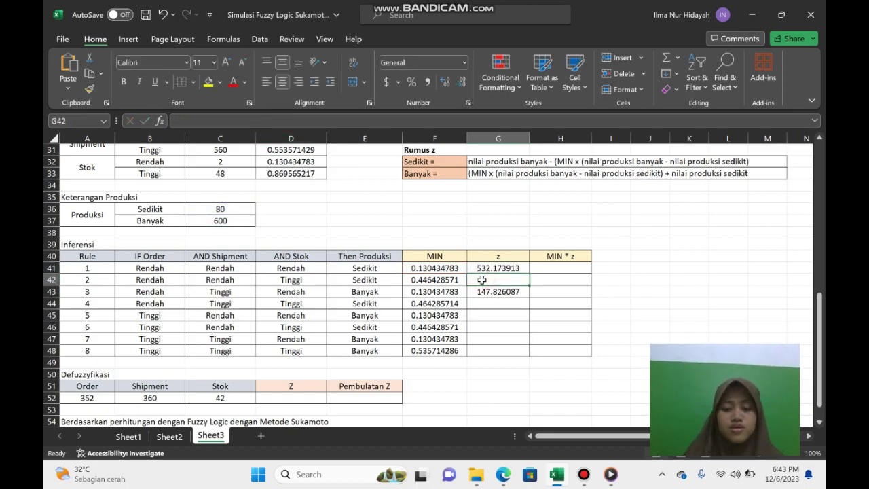
{"action": "key", "text": "ctrl+v"}
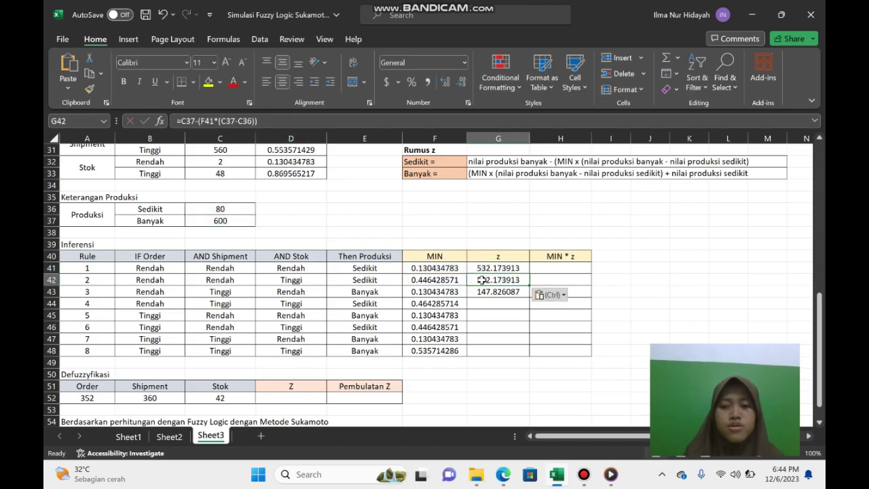
{"action": "left_click", "coordinate": [213, 120]}
{"action": "key", "text": "BackSpace"}
{"action": "type", "text": "2"}
{"action": "key", "text": "Return"}
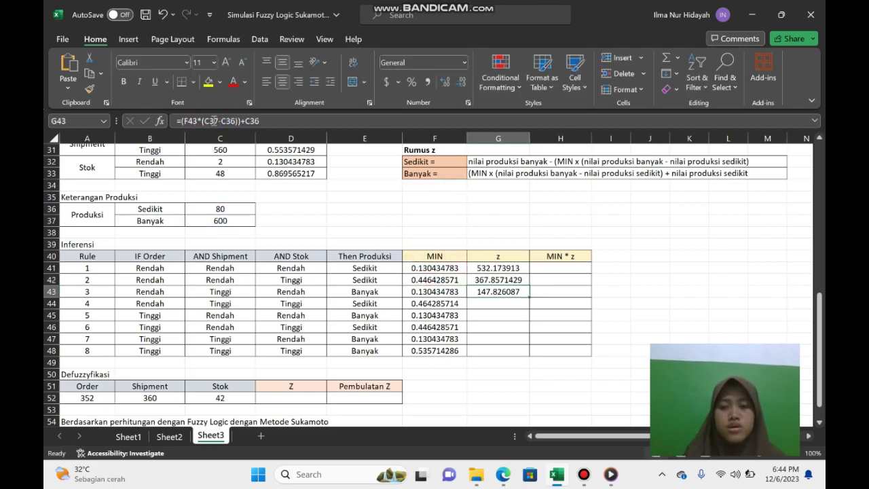
Step: Enter =C37-(F44*(C37-C36)) in G44 as the z value of rule 4, reusing the copied Sedikit formula
{"action": "left_click", "coordinate": [489, 304]}
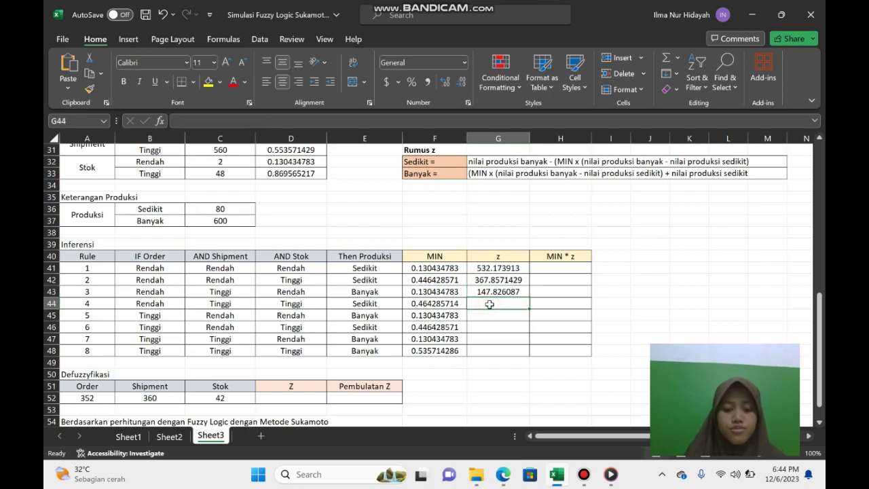
{"action": "key", "text": "ctrl+v"}
{"action": "left_click", "coordinate": [213, 125]}
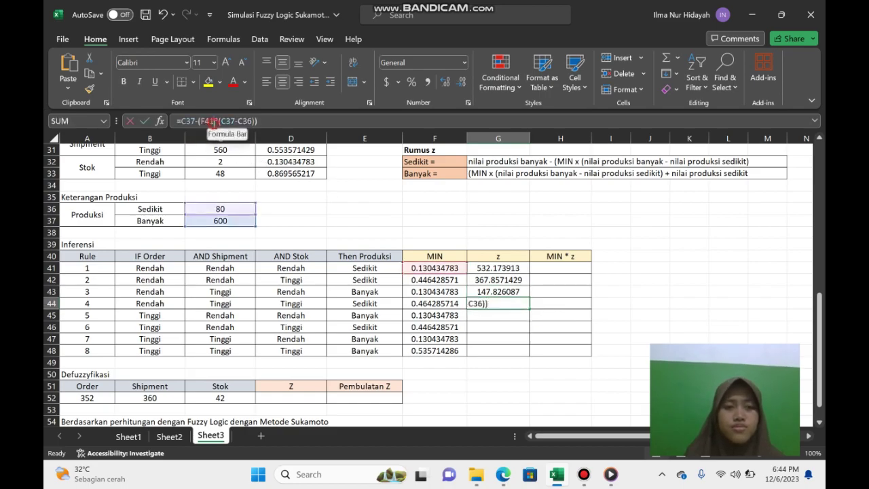
{"action": "key", "text": "BackSpace"}
{"action": "type", "text": "4"}
{"action": "key", "text": "Return"}
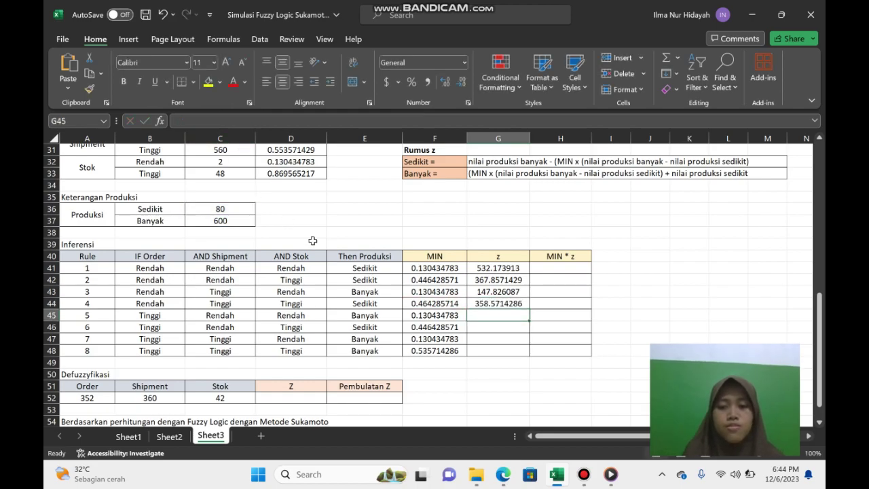
Step: Enter =C37-(F46*(C37-C36)) in G46 as the z value of rule 6, reusing the copied Sedikit formula
{"action": "left_click", "coordinate": [489, 328]}
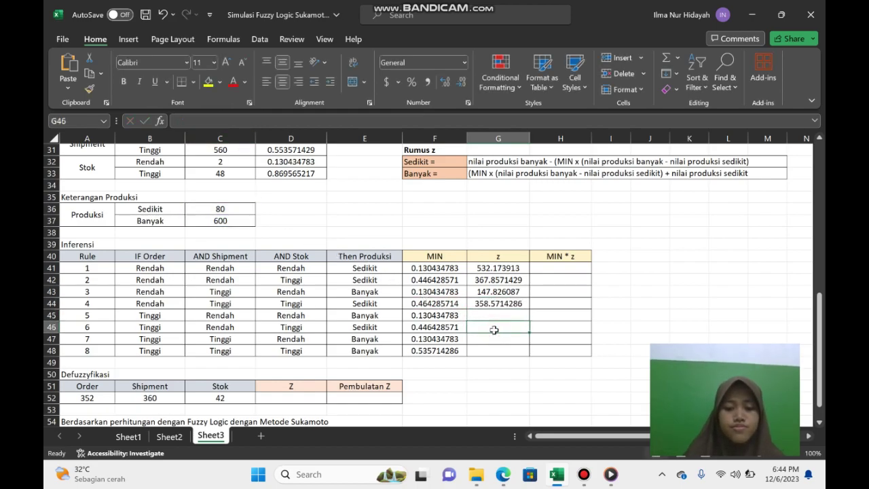
{"action": "key", "text": "ctrl+v"}
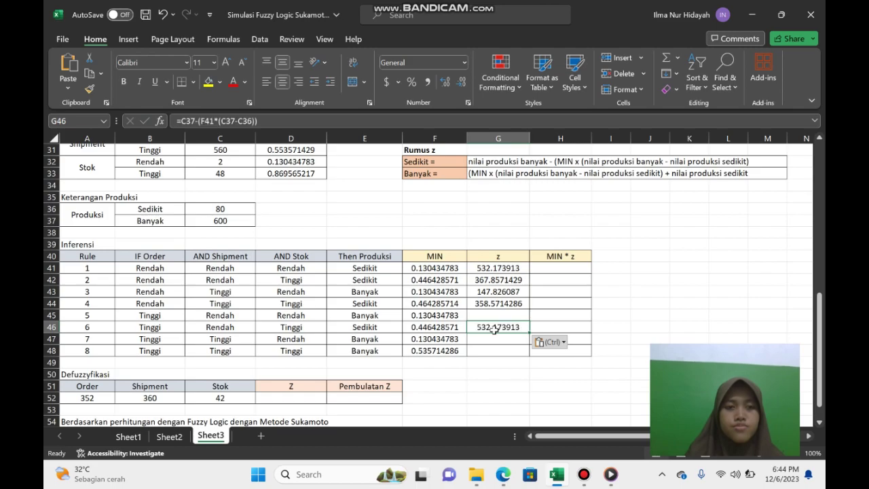
{"action": "left_click", "coordinate": [215, 120]}
{"action": "key", "text": "BackSpace"}
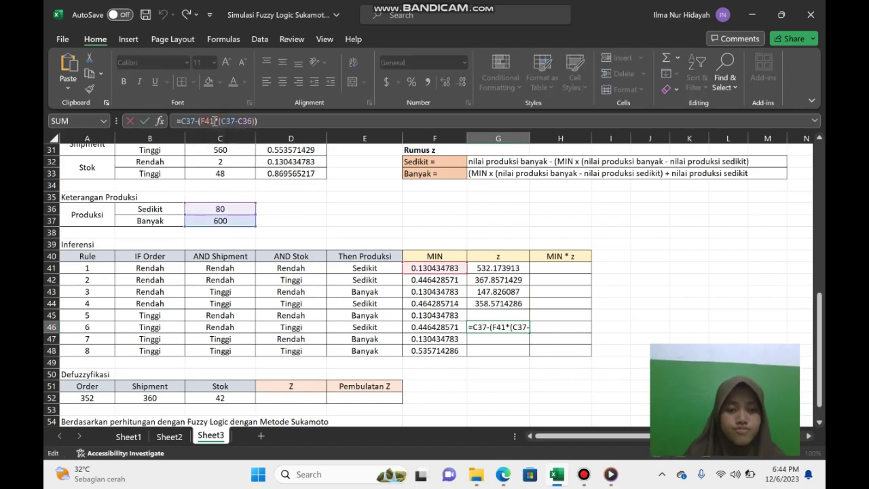
{"action": "type", "text": "6"}
{"action": "key", "text": "Return"}
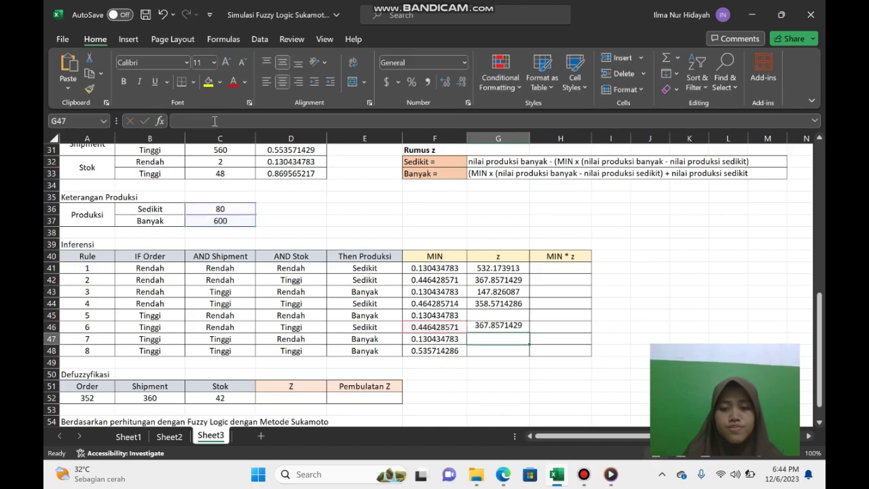
Step: Copy the rule 3 Banyak formula from G43 into G45 for rule 5, changing it to =(F45*(C37-C36))+C36
{"action": "left_click", "coordinate": [498, 291]}
{"action": "left_click", "coordinate": [272, 121]}
{"action": "key", "text": "shift+Left"}
{"action": "key", "text": "shift+Left"}
{"action": "key", "text": "shift+Left"}
{"action": "key", "text": "shift+Left"}
{"action": "key", "text": "shift+Left"}
{"action": "key", "text": "shift+Left"}
{"action": "key", "text": "shift+Left"}
{"action": "key", "text": "shift+Left"}
{"action": "key", "text": "shift+Left"}
{"action": "key", "text": "shift+Left"}
{"action": "key", "text": "shift+Left"}
{"action": "key", "text": "shift+Left"}
{"action": "key", "text": "shift+Left"}
{"action": "key", "text": "shift+Left"}
{"action": "key", "text": "shift+Left"}
{"action": "key", "text": "shift+Left"}
{"action": "key", "text": "shift+Left"}
{"action": "key", "text": "shift+Left"}
{"action": "key", "text": "shift+Left"}
{"action": "key", "text": "shift+Left"}
{"action": "key", "text": "ctrl+c"}
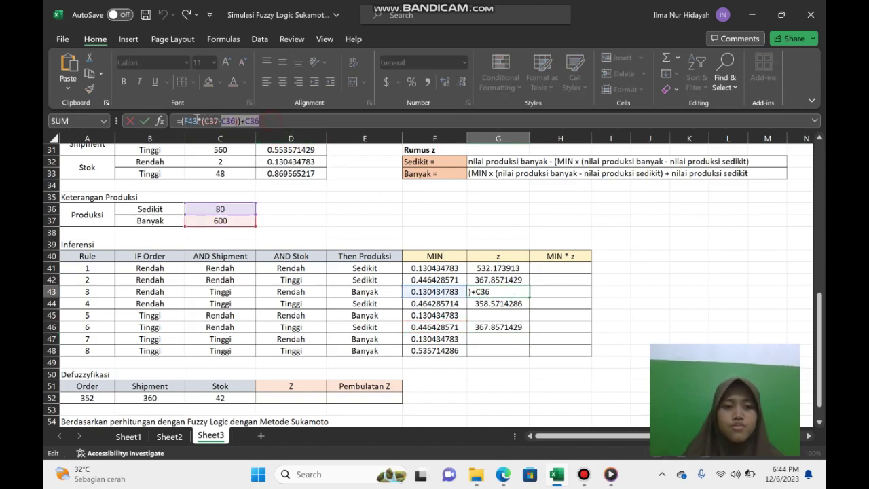
{"action": "left_click", "coordinate": [284, 121]}
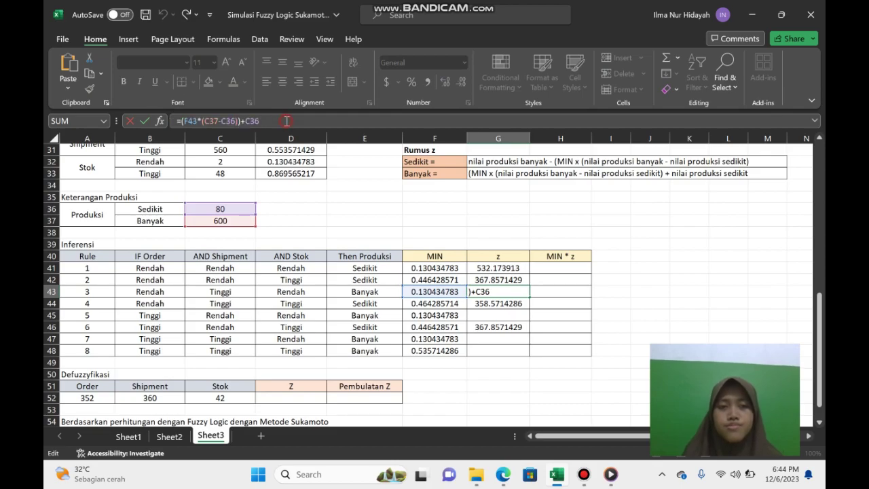
{"action": "left_click", "coordinate": [499, 315]}
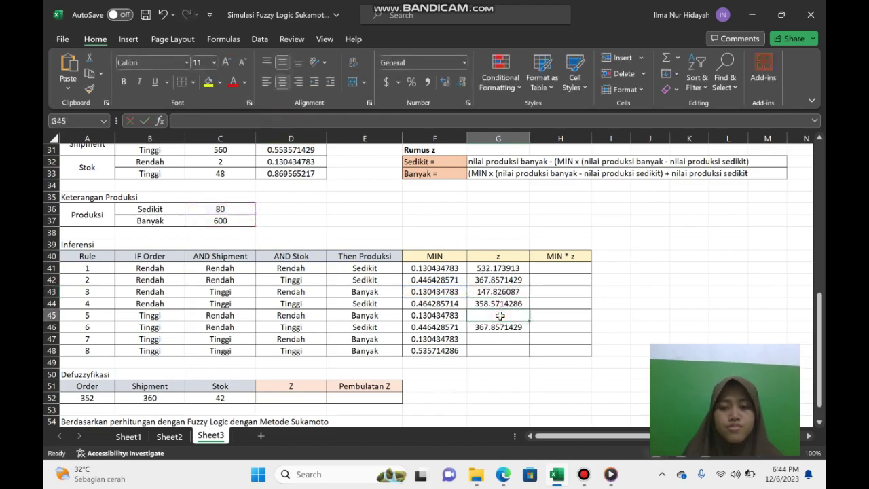
{"action": "key", "text": "ctrl+v"}
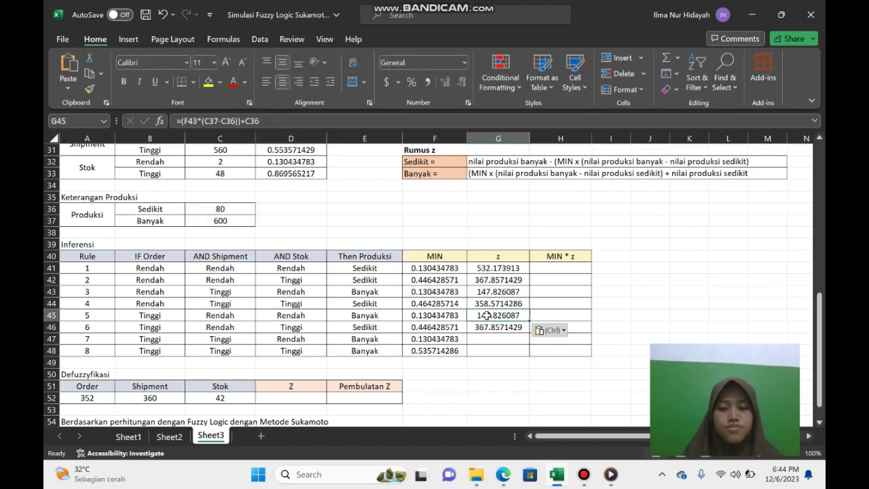
{"action": "left_click", "coordinate": [194, 121]}
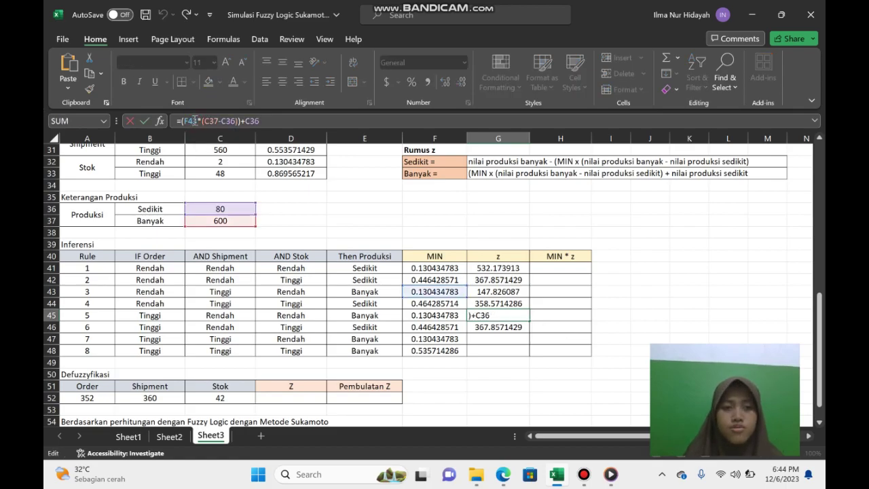
{"action": "left_click", "coordinate": [198, 121]}
{"action": "key", "text": "BackSpace"}
{"action": "type", "text": "5"}
{"action": "key", "text": "Return"}
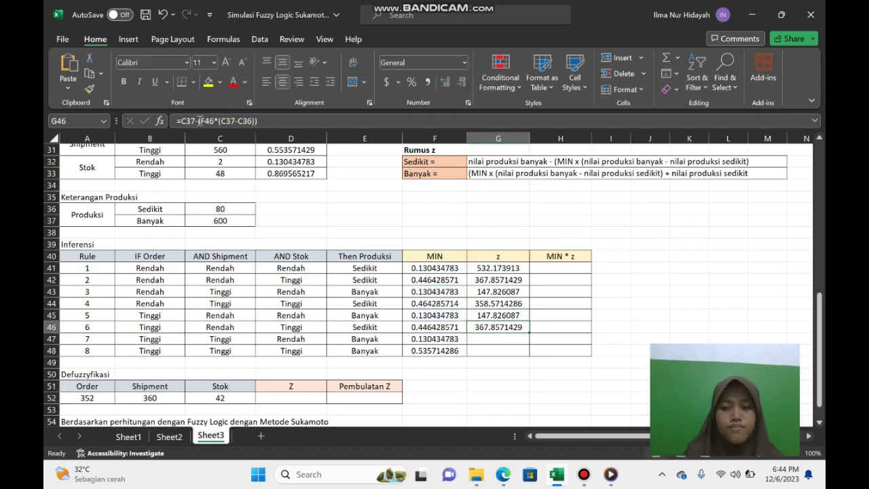
Step: Enter =(F47*(C37-C36))+C36 in G47 as the z value of rule 7, reusing the copied Banyak formula
{"action": "left_click", "coordinate": [477, 339]}
{"action": "key", "text": "ctrl+v"}
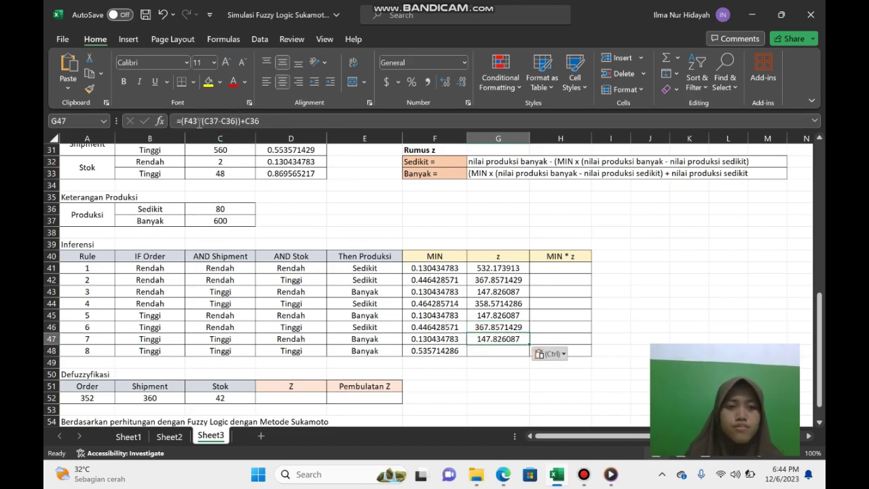
{"action": "left_click", "coordinate": [197, 121]}
{"action": "key", "text": "BackSpace"}
{"action": "type", "text": "7"}
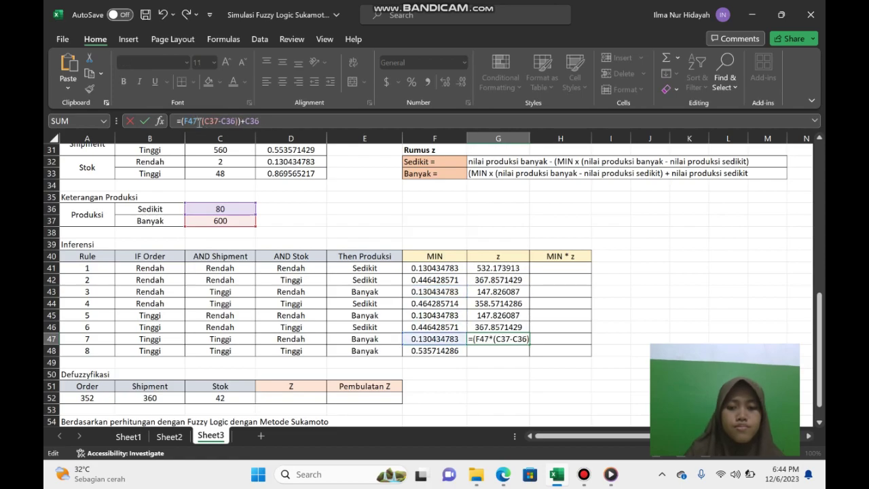
{"action": "key", "text": "Return"}
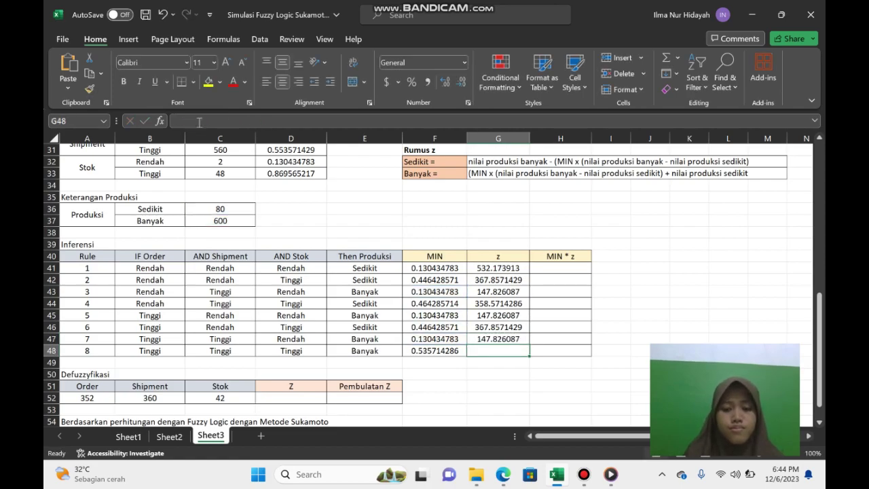
Step: Enter =(F48*(C37-C36))+C36 in G48 as the z value of rule 8, reusing the copied Banyak formula
{"action": "key", "text": "ctrl+v"}
{"action": "left_click", "coordinate": [196, 121]}
{"action": "left_click", "coordinate": [196, 121]}
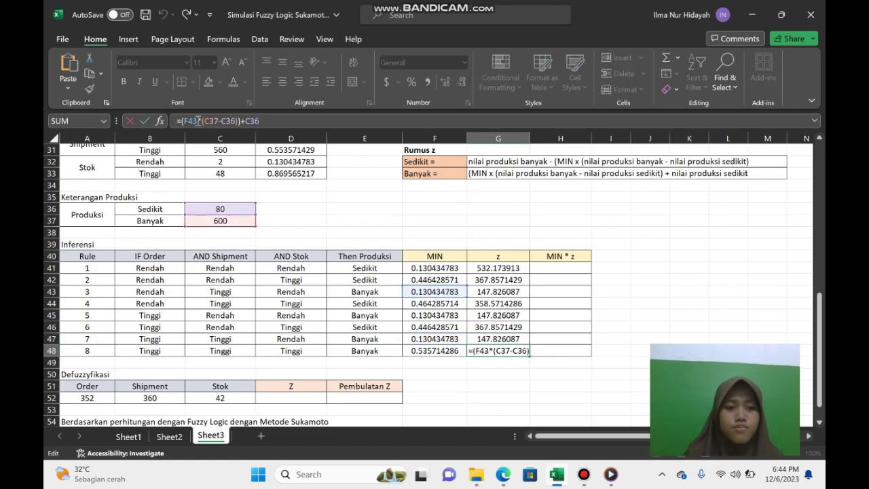
{"action": "key", "text": "BackSpace"}
{"action": "type", "text": "8"}
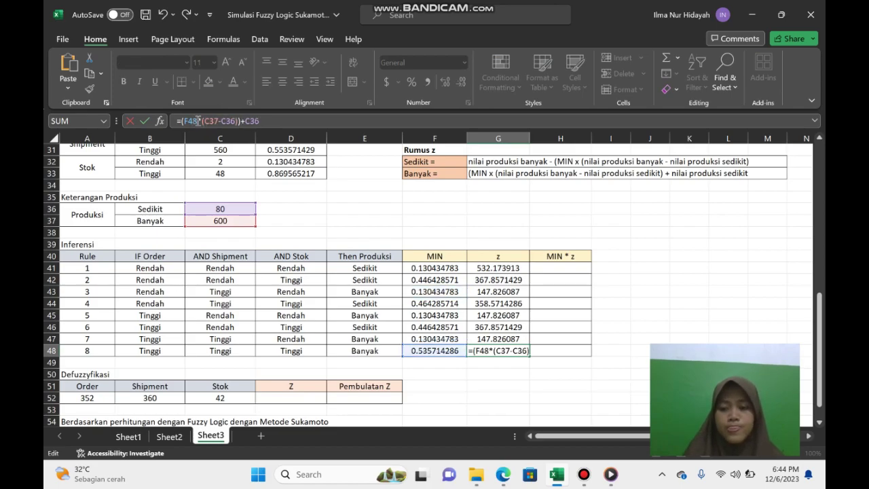
{"action": "key", "text": "Return"}
Step: Enter =F41*G41 in H41 as the MIN * z value of rule 1
{"action": "scroll", "coordinate": [531, 268], "scroll_direction": "down", "scroll_amount": 1}
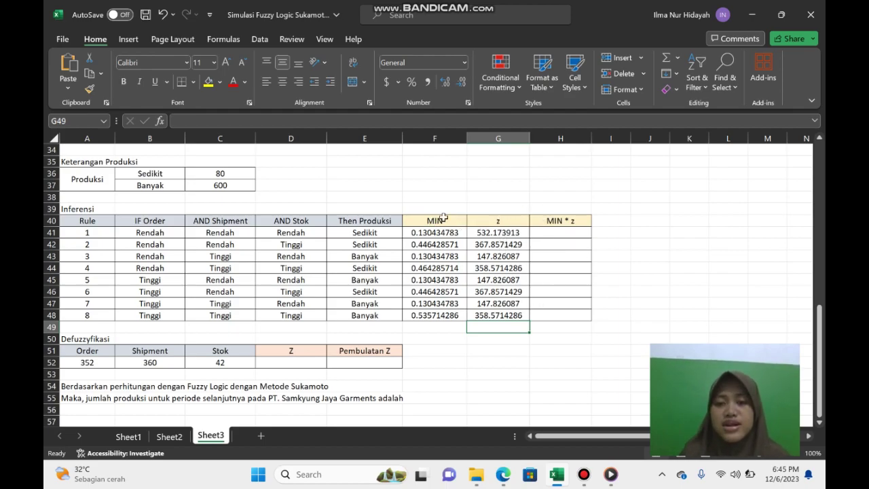
{"action": "left_click", "coordinate": [560, 233]}
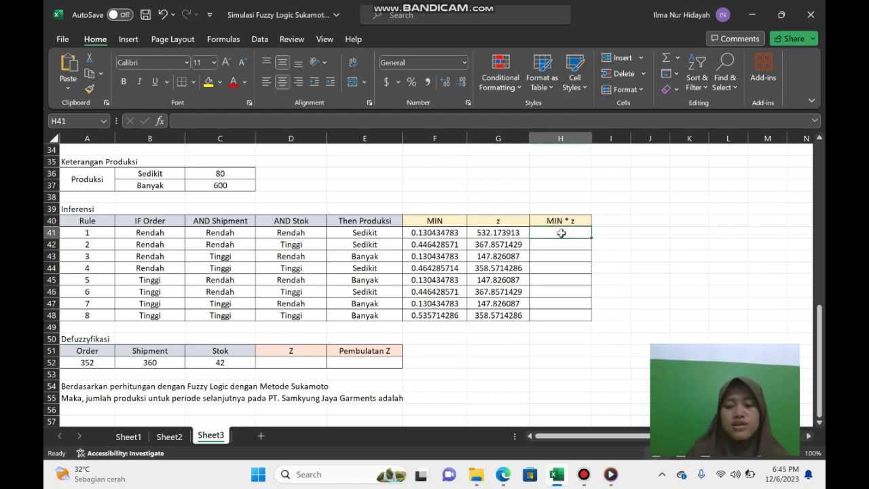
{"action": "type", "text": "="}
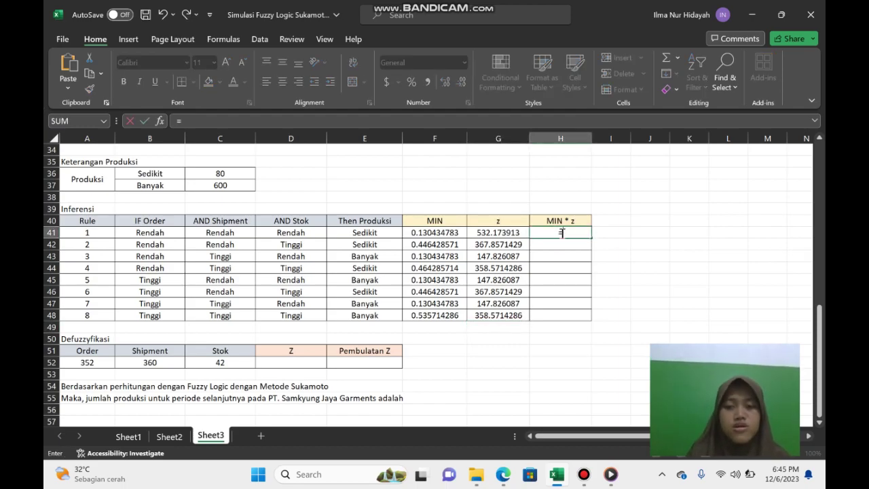
{"action": "type", "text": "f"}
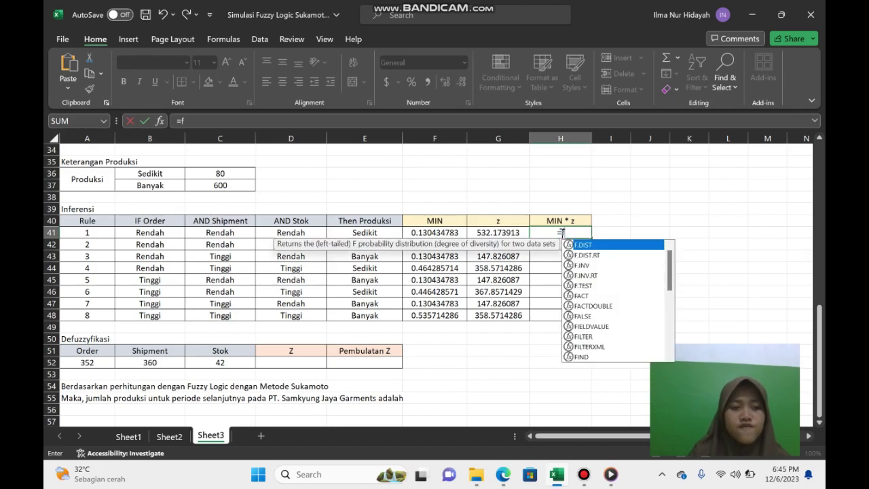
{"action": "type", "text": "41"}
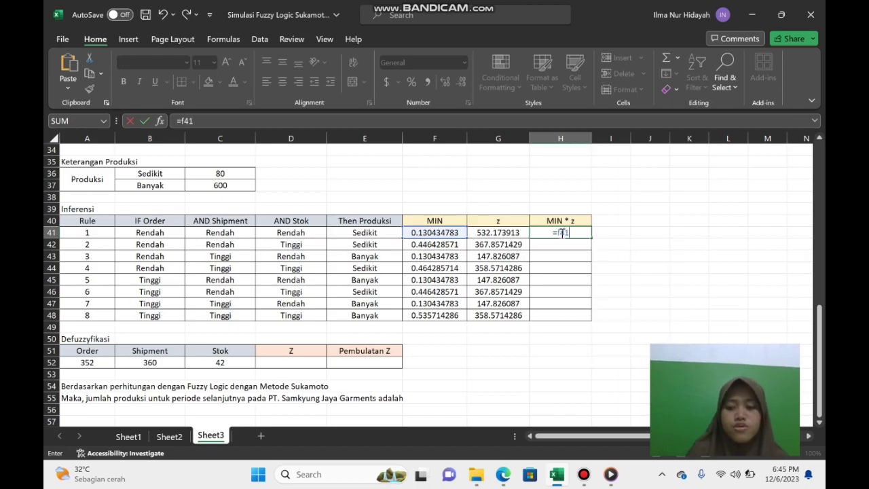
{"action": "type", "text": "*g41"}
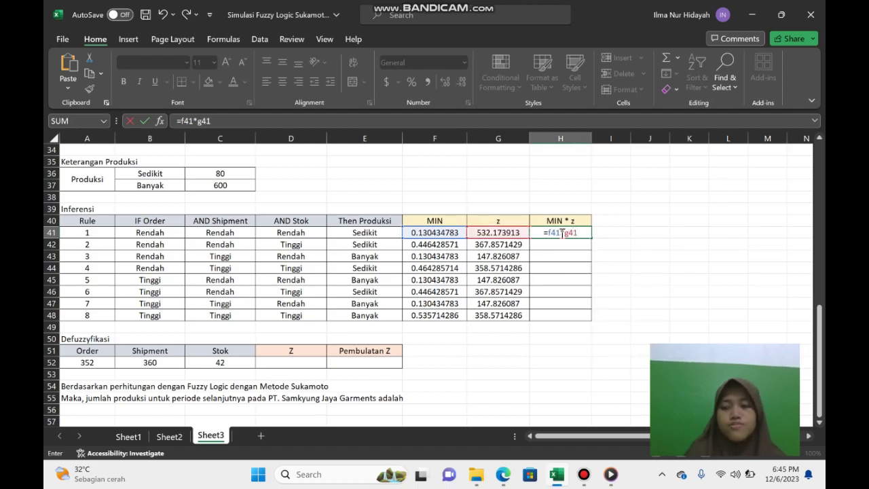
{"action": "key", "text": "Return"}
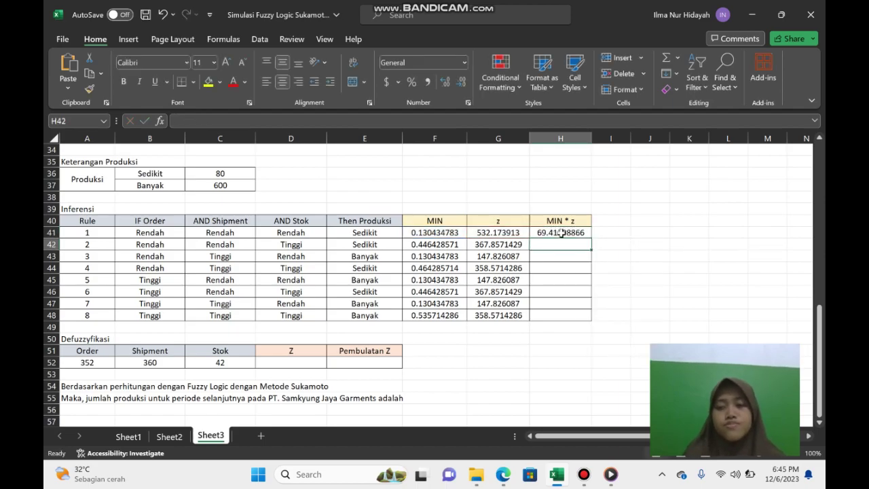
Step: Fill the MIN * z formula from H41 down through H48 for rules 2 to 8
{"action": "left_click", "coordinate": [584, 233]}
{"action": "left_click_drag", "start_coordinate": [587, 234], "coordinate": [588, 319]}
{"action": "scroll", "coordinate": [528, 351], "scroll_direction": "down", "scroll_amount": 1}
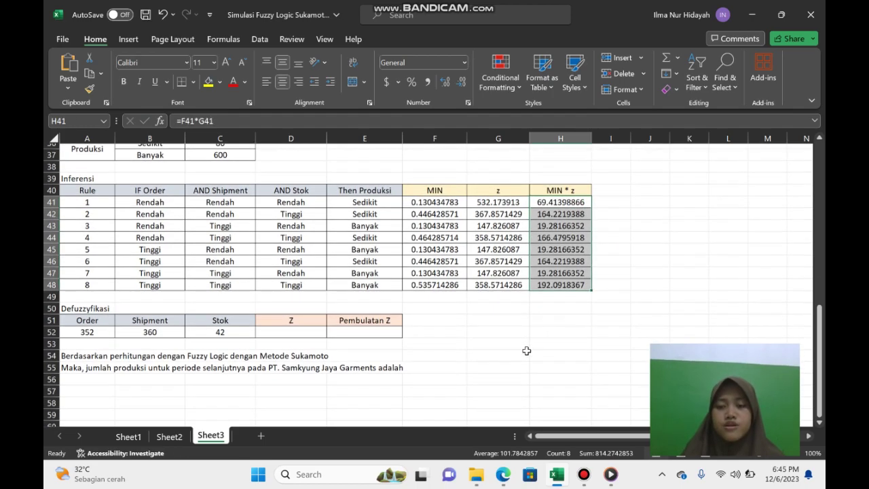
{"action": "left_click", "coordinate": [446, 325]}
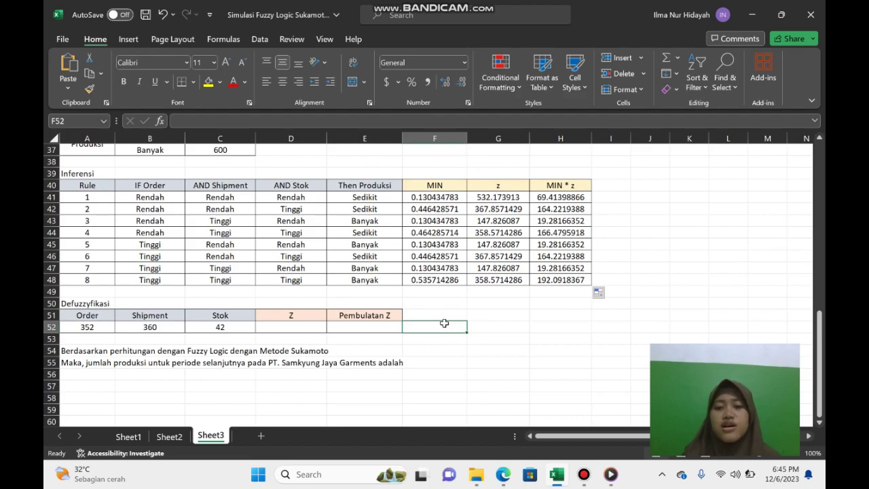
Step: Check the filled MIN * z formulas in H42 to H48 one by one
{"action": "left_click", "coordinate": [557, 209]}
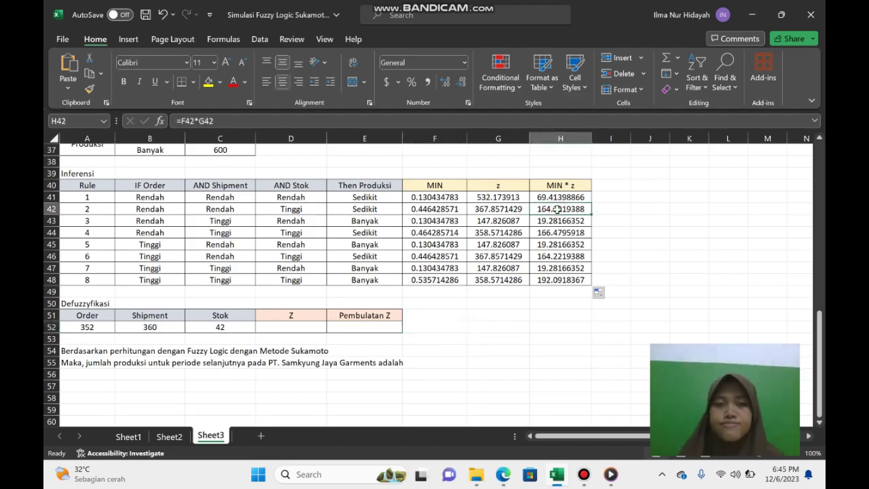
{"action": "key", "text": "Down"}
{"action": "key", "text": "Down"}
{"action": "key", "text": "Down"}
{"action": "key", "text": "Down"}
{"action": "key", "text": "Down"}
{"action": "key", "text": "Down"}
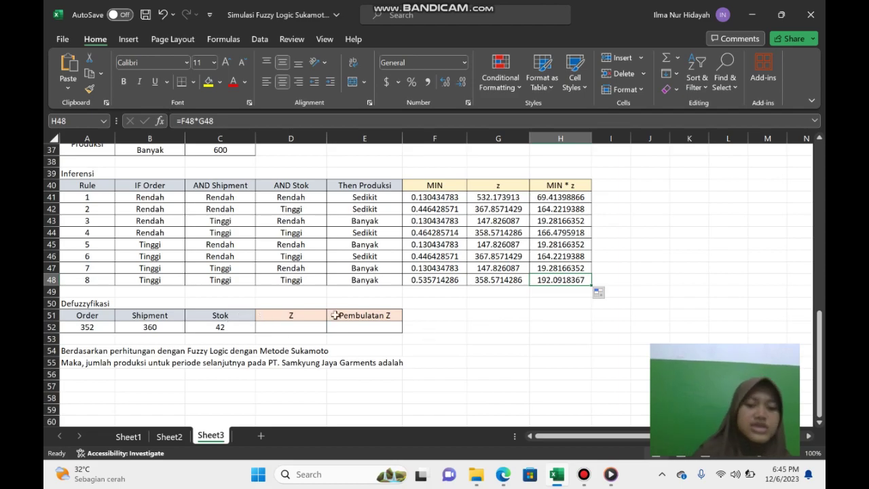
{"action": "left_click", "coordinate": [297, 327]}
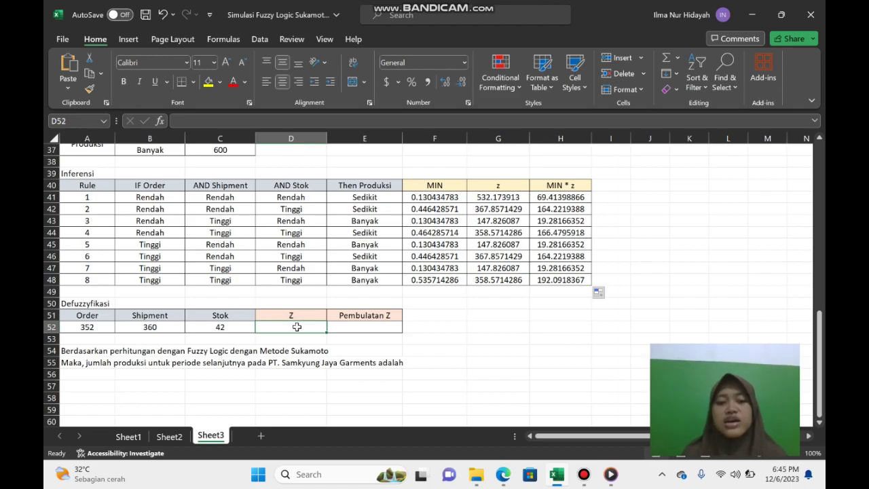
{"action": "left_click", "coordinate": [305, 315]}
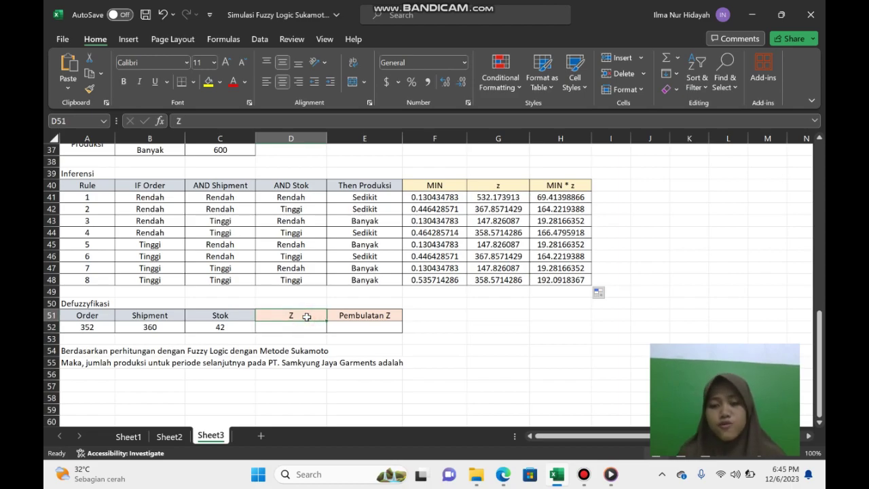
{"action": "left_click", "coordinate": [288, 328]}
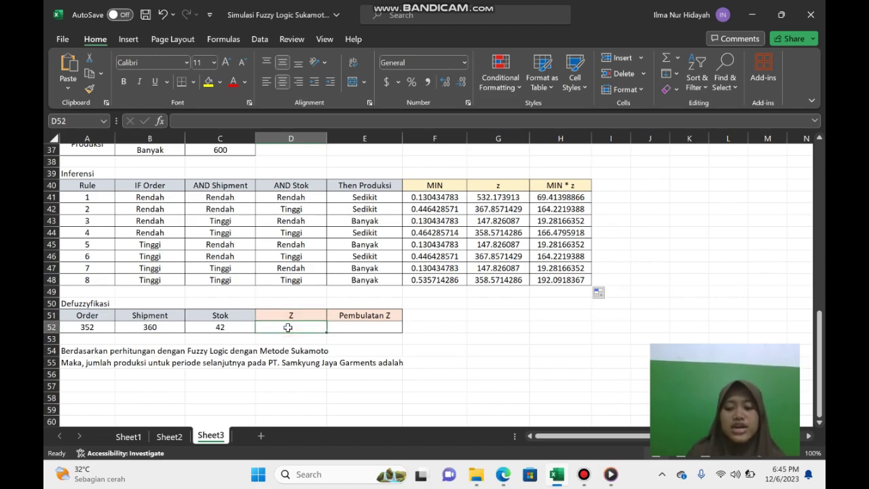
{"action": "type", "text": "="}
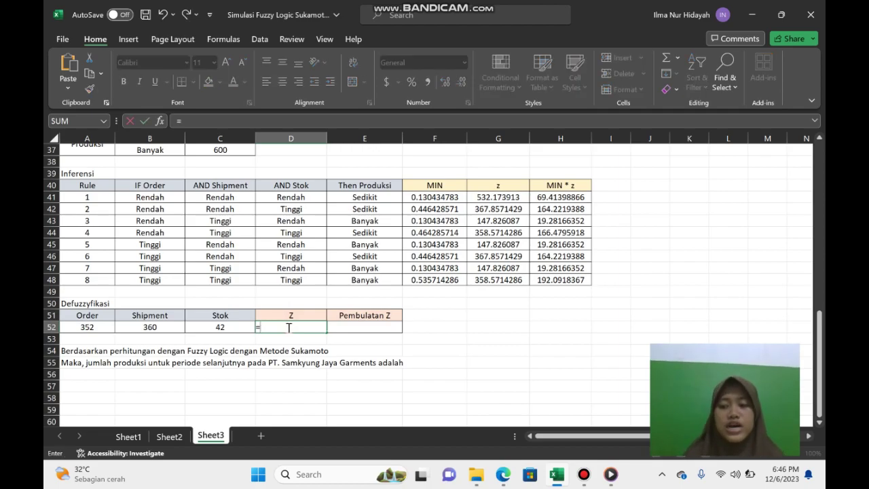
{"action": "key", "text": "BackSpace"}
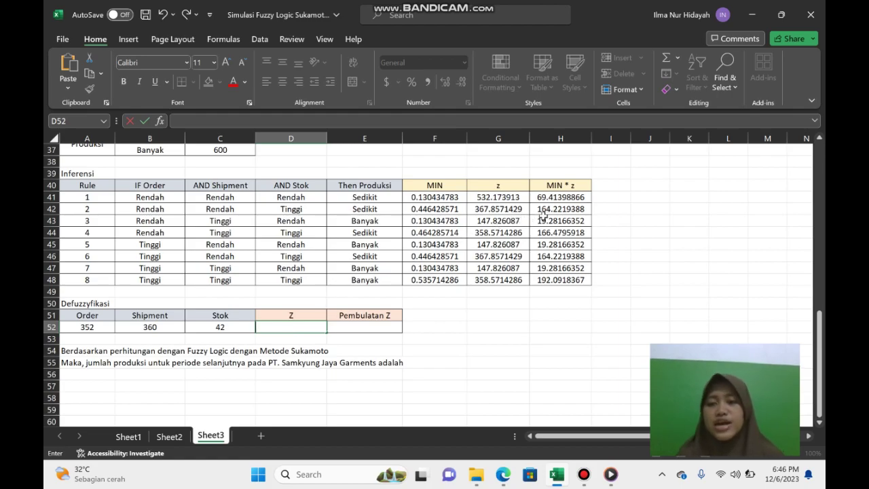
{"action": "left_click", "coordinate": [559, 196]}
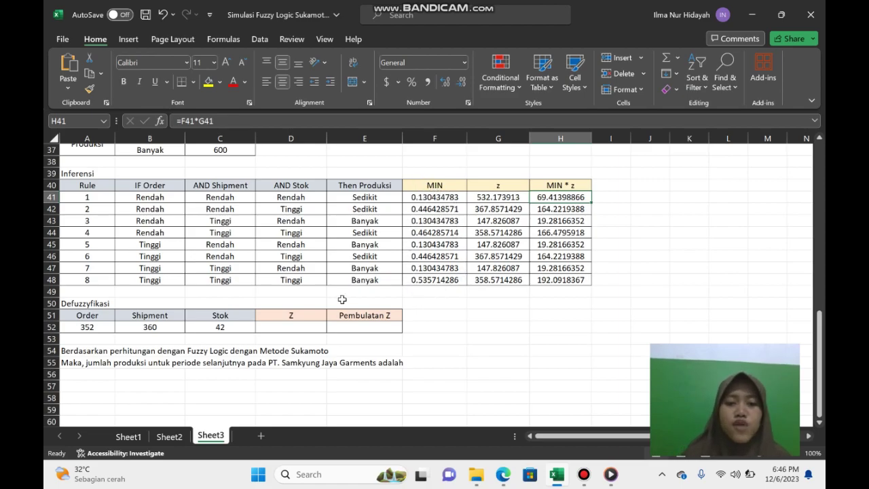
Step: Enter =(SUM(H41:H48))/(SUM(F41:F48)) in D52 as the defuzzified Z value, accepting the closing-parenthesis correction
{"action": "left_click", "coordinate": [311, 327]}
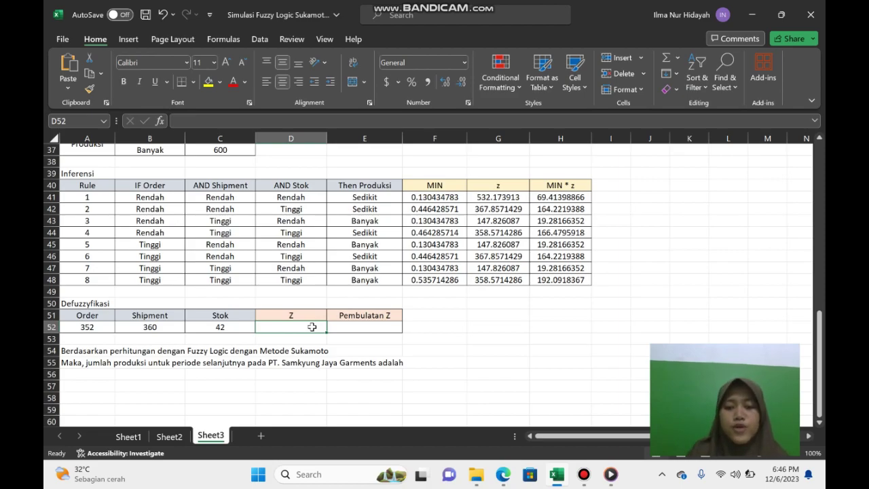
{"action": "type", "text": "="}
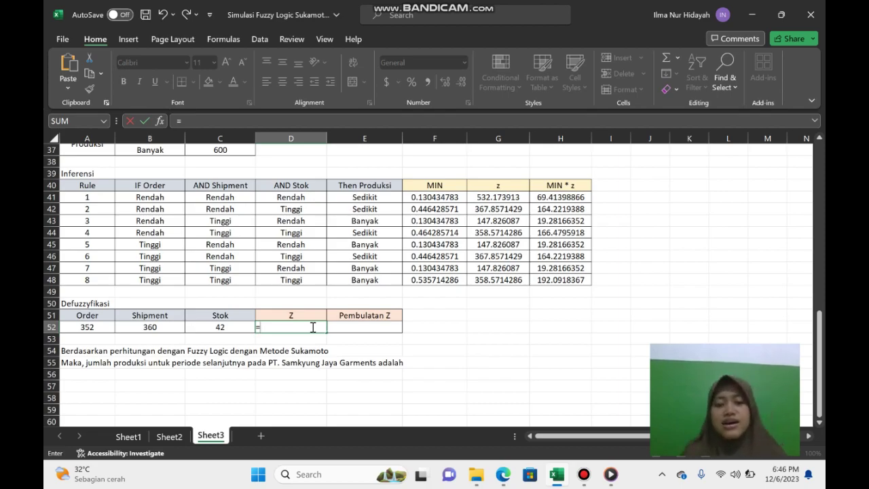
{"action": "type", "text": "(Su"}
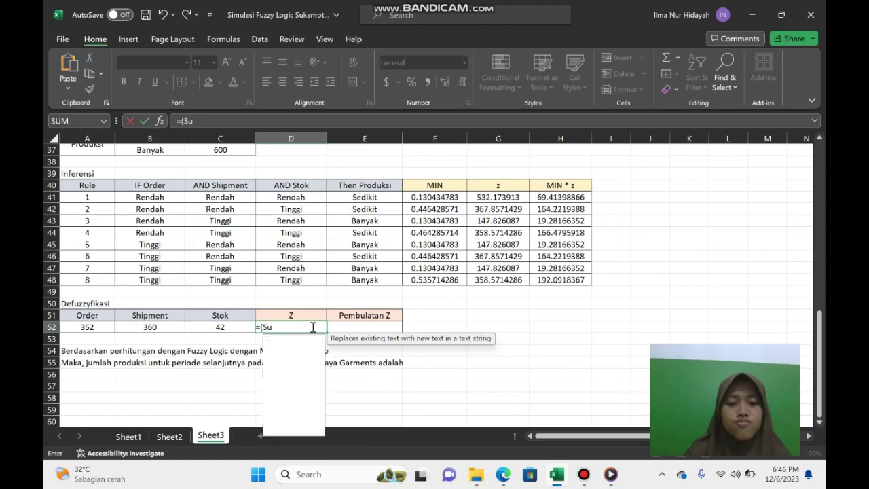
{"action": "type", "text": "m"}
{"action": "key", "text": "BackSpace"}
{"action": "key", "text": "BackSpace"}
{"action": "key", "text": "BackSpace"}
{"action": "type", "text": "sum("}
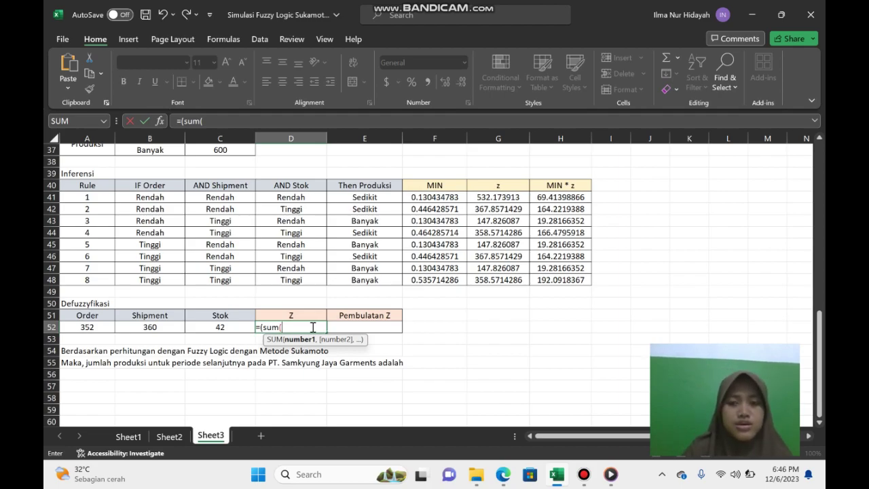
{"action": "type", "text": "h41"}
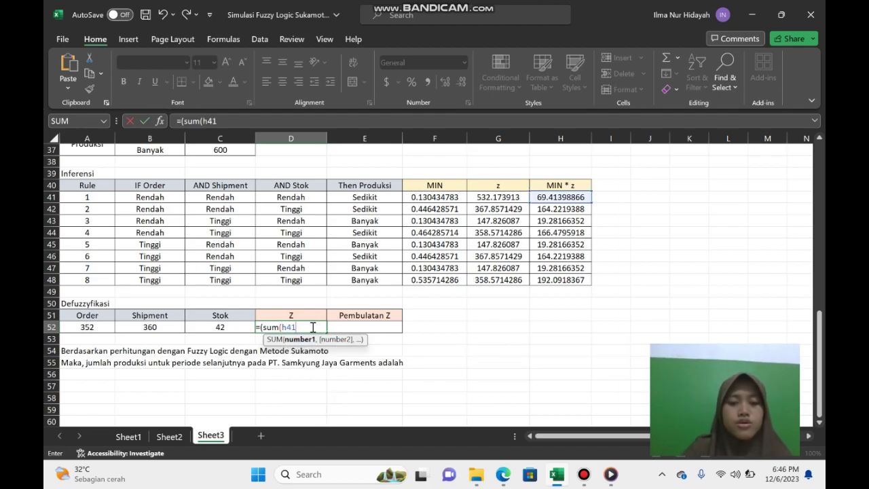
{"action": "type", "text": ":h48"}
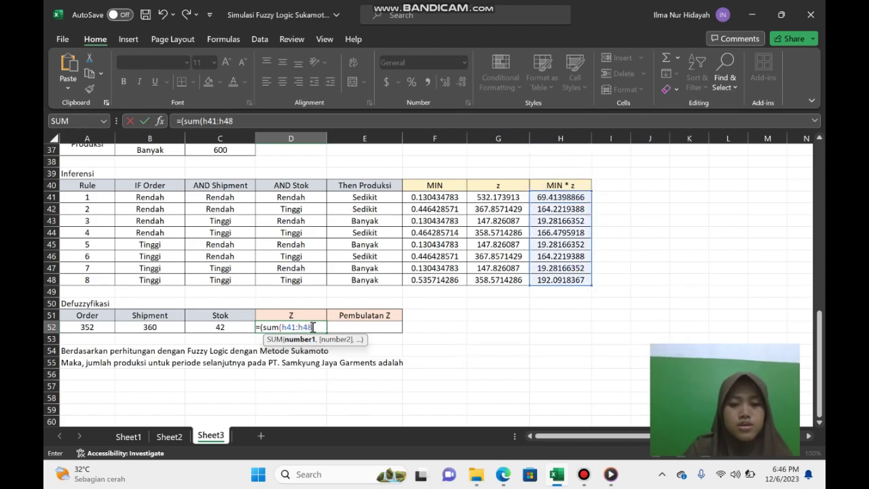
{"action": "type", "text": "))"}
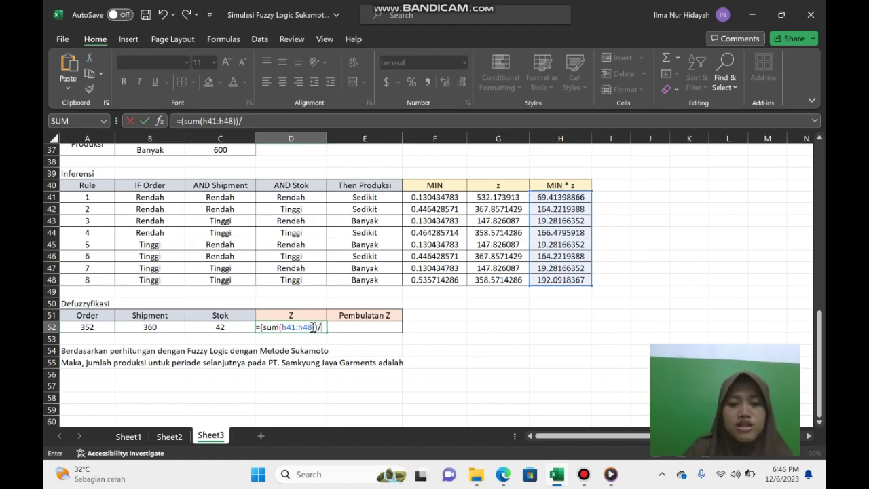
{"action": "type", "text": "/("}
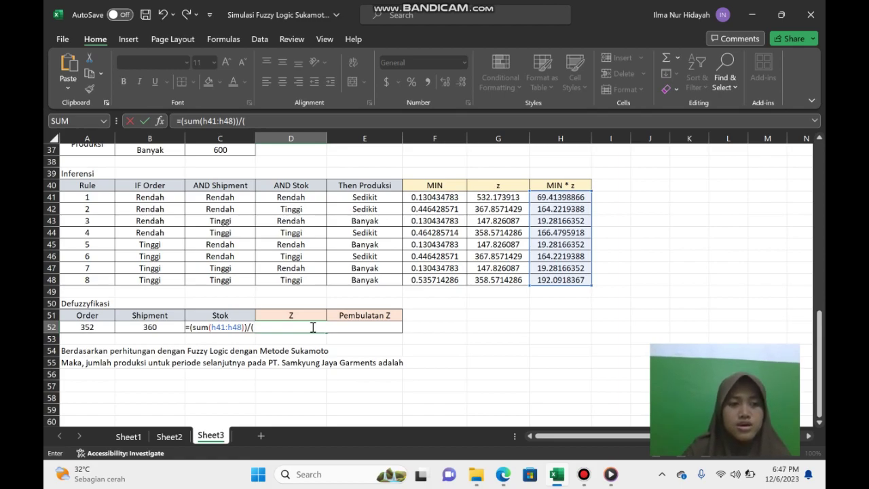
{"action": "type", "text": "f"}
{"action": "key", "text": "BackSpace"}
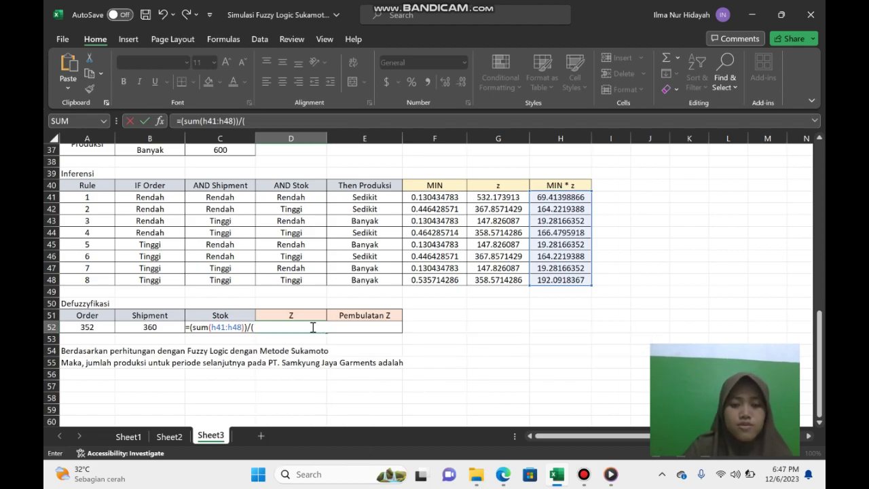
{"action": "type", "text": "s"}
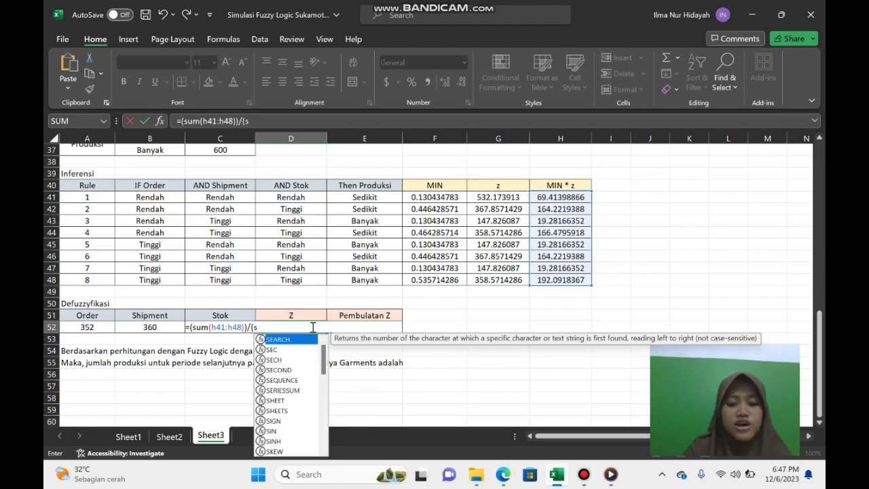
{"action": "type", "text": "um"}
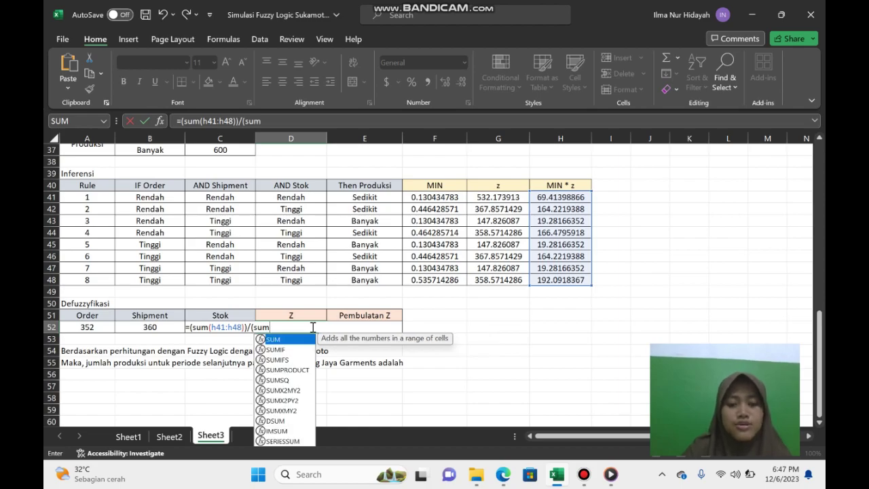
{"action": "type", "text": "(f"}
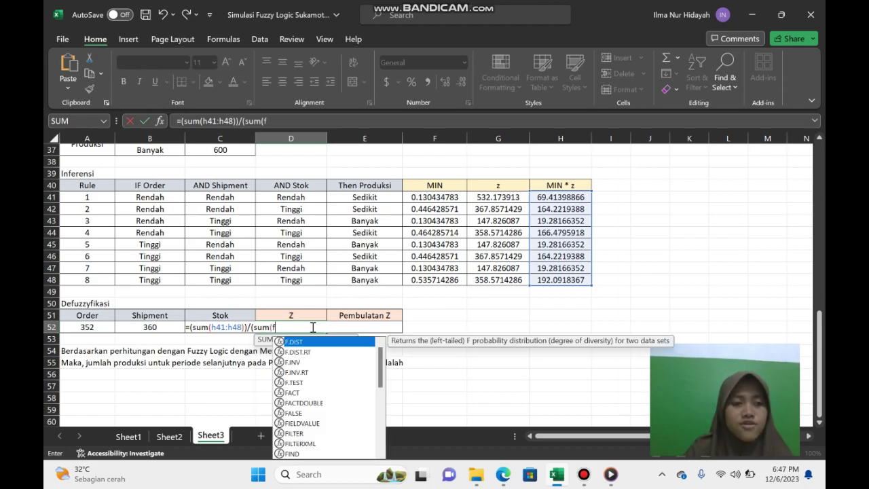
{"action": "type", "text": "41"}
{"action": "type", "text": ":"}
{"action": "type", "text": "f48"}
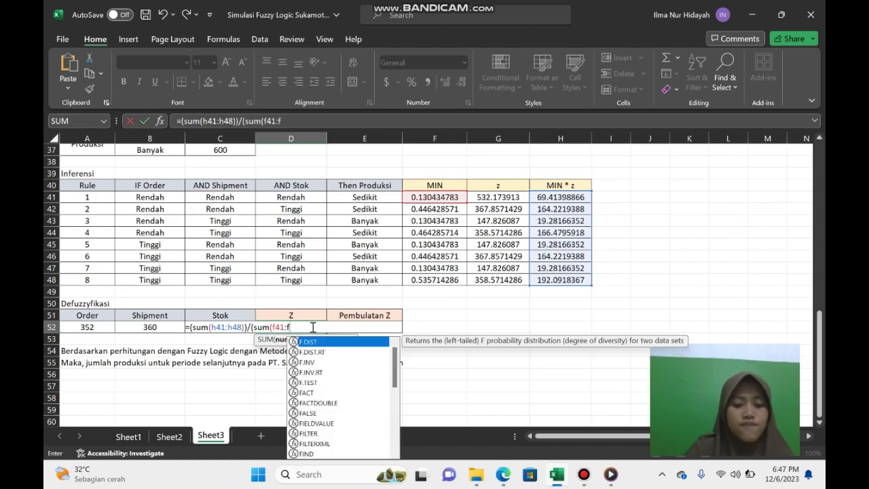
{"action": "type", "text": ")"}
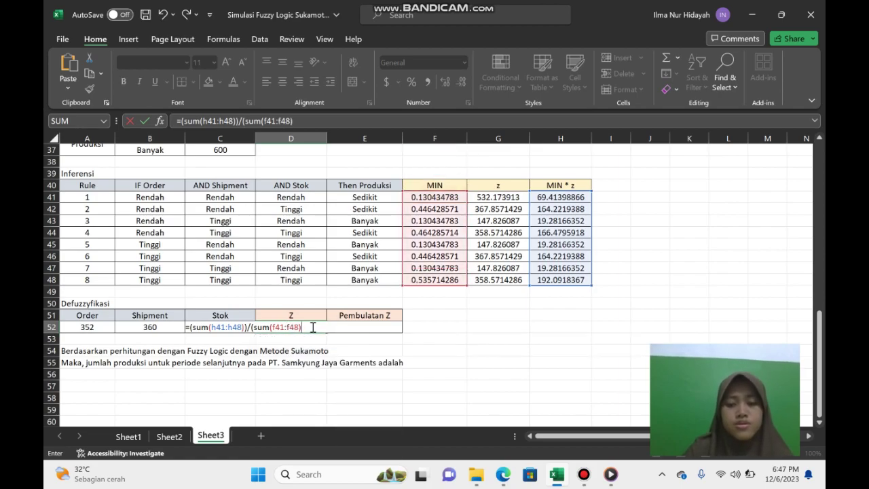
{"action": "key", "text": "Return"}
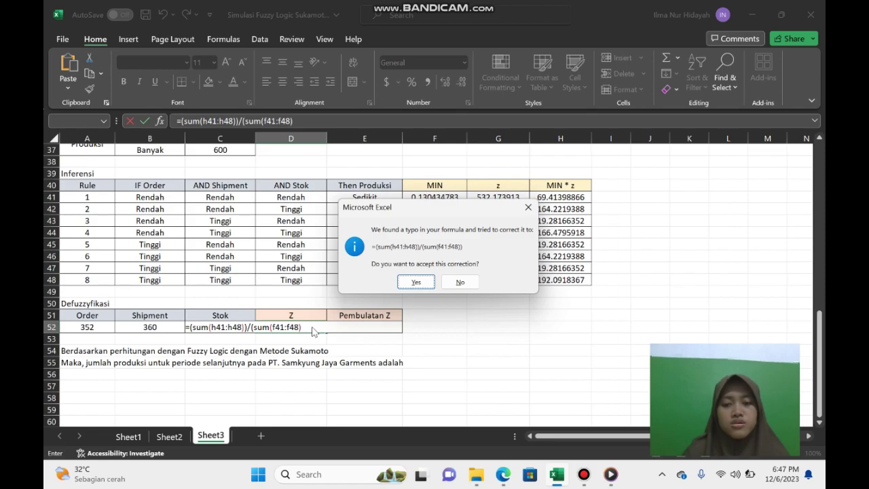
{"action": "left_click", "coordinate": [417, 282]}
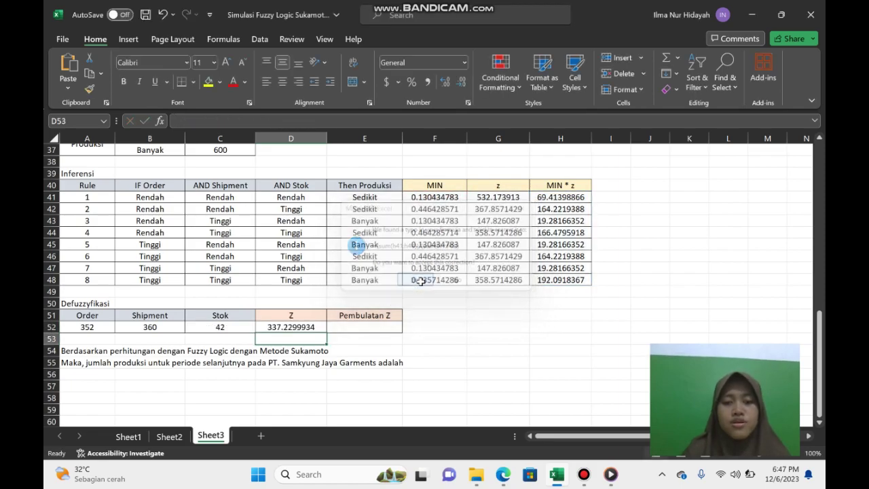
{"action": "left_click", "coordinate": [297, 327]}
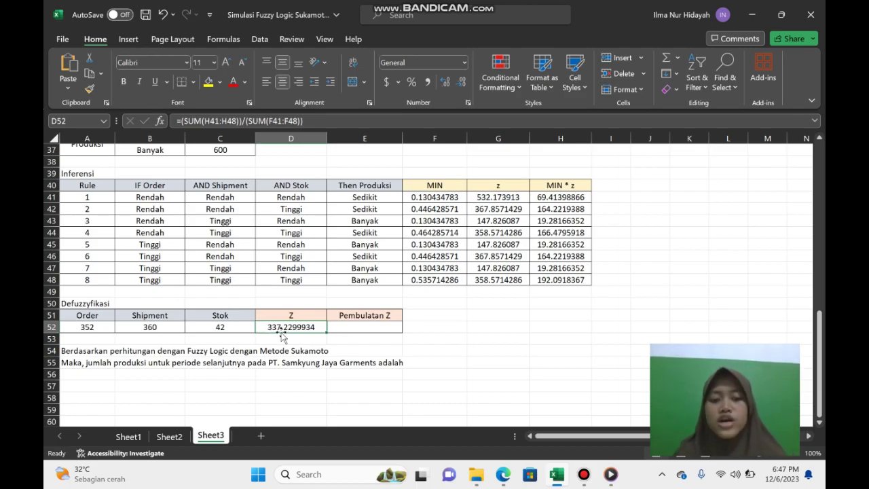
Step: Enter =ROUND(D52,0) in E52 under Pembulatan Z to round Z to a whole number
{"action": "left_click", "coordinate": [358, 326]}
{"action": "left_click", "coordinate": [305, 328]}
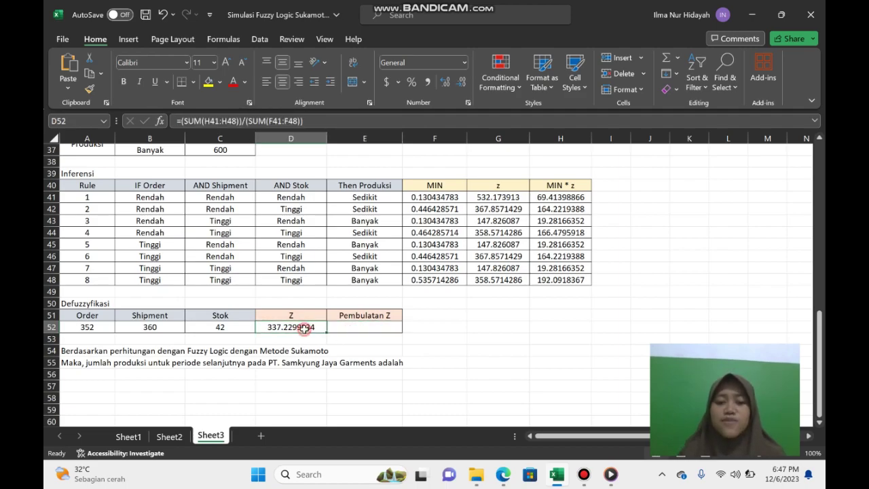
{"action": "left_click", "coordinate": [340, 329]}
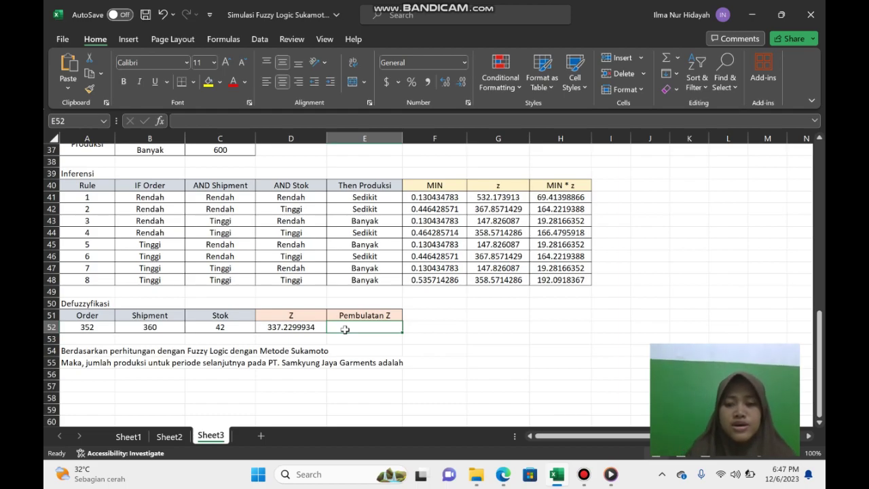
{"action": "type", "text": "=rou"}
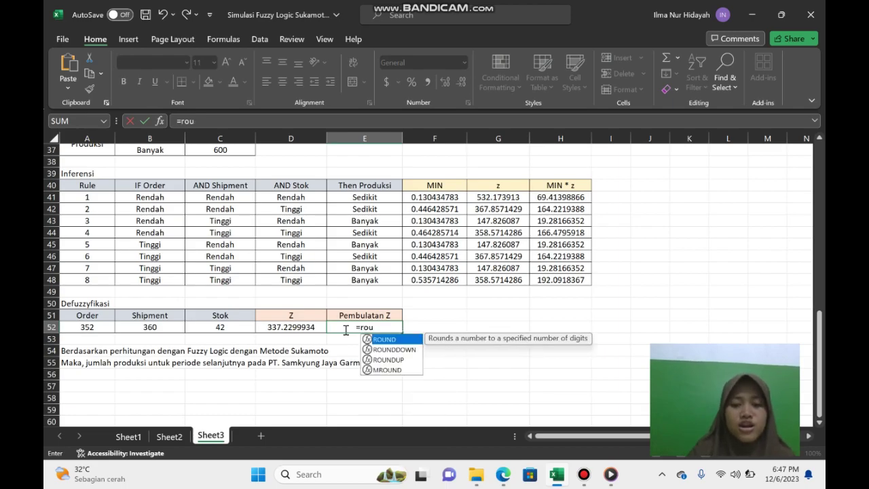
{"action": "type", "text": "nd"}
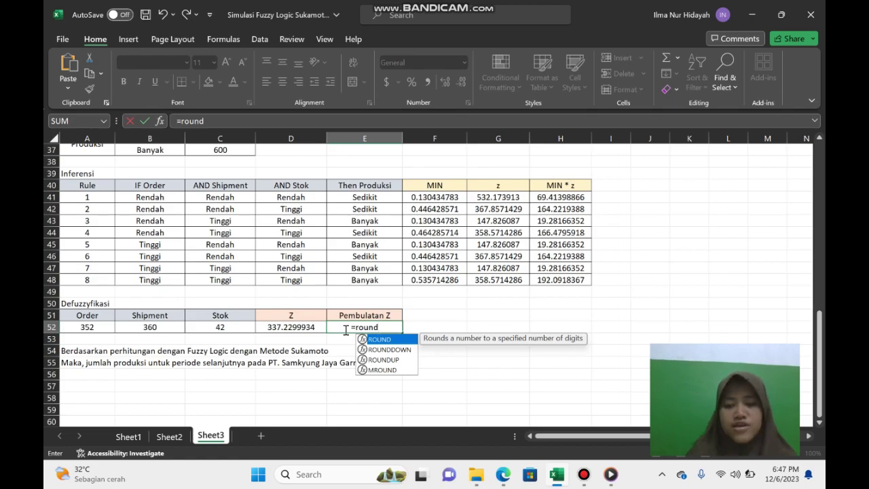
{"action": "type", "text": "("}
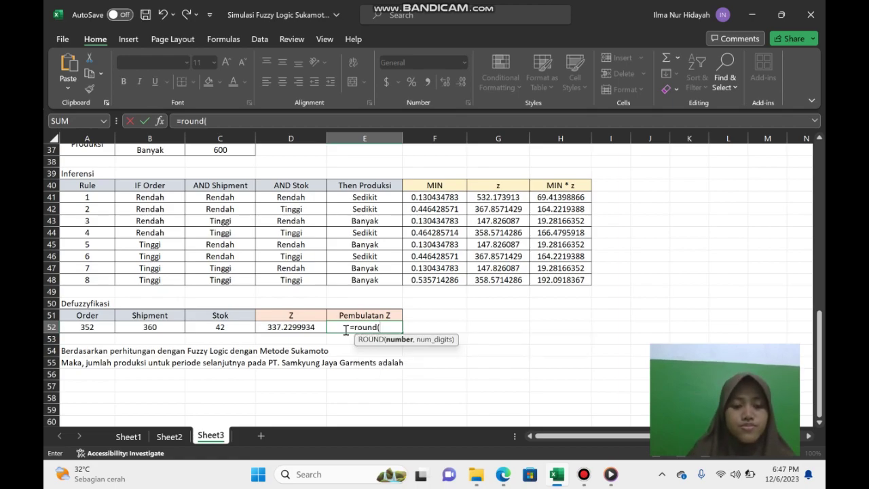
{"action": "type", "text": "d52,"}
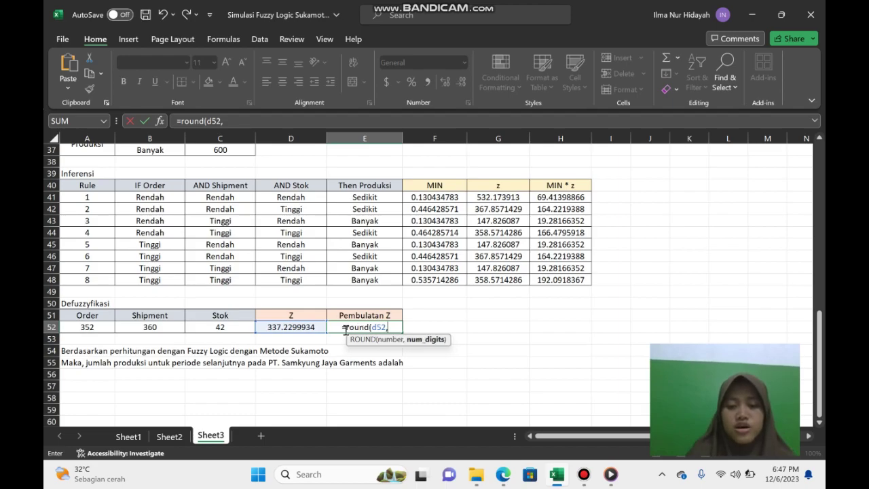
{"action": "type", "text": "0"}
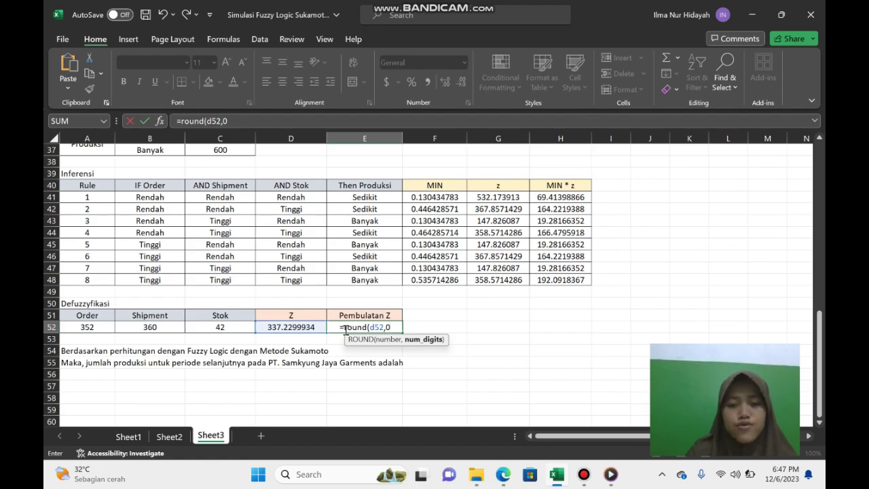
{"action": "key", "text": "Return"}
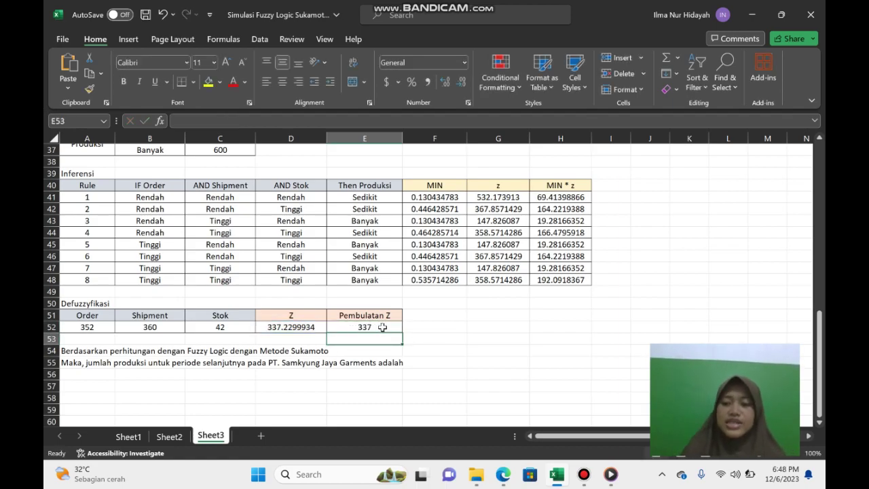
{"action": "left_click", "coordinate": [382, 327]}
Step: Append 337 in bold to the end of the conclusion sentence in A55, after "adalah"
{"action": "scroll", "coordinate": [382, 327], "scroll_direction": "down", "scroll_amount": 3}
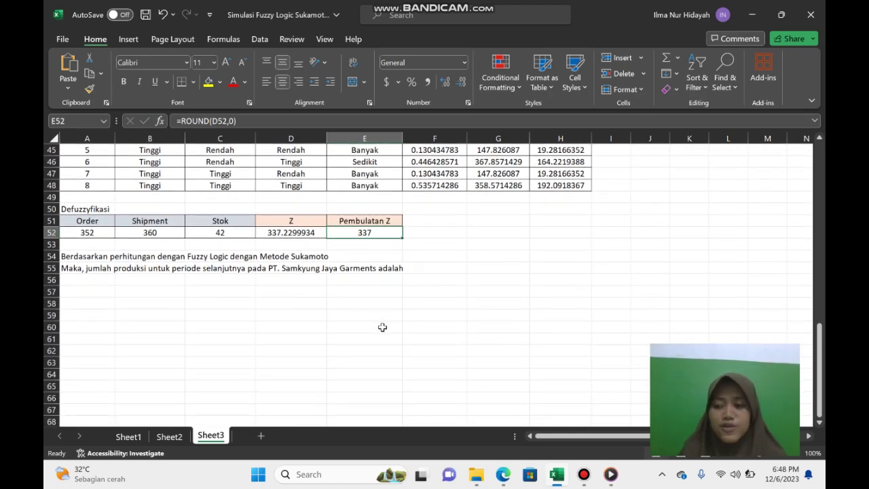
{"action": "scroll", "coordinate": [382, 327], "scroll_direction": "up", "scroll_amount": 13}
{"action": "scroll", "coordinate": [382, 327], "scroll_direction": "down", "scroll_amount": 15}
{"action": "scroll", "coordinate": [383, 327], "scroll_direction": "up", "scroll_amount": 8}
{"action": "scroll", "coordinate": [382, 327], "scroll_direction": "down", "scroll_amount": 6}
{"action": "scroll", "coordinate": [382, 327], "scroll_direction": "up", "scroll_amount": 2}
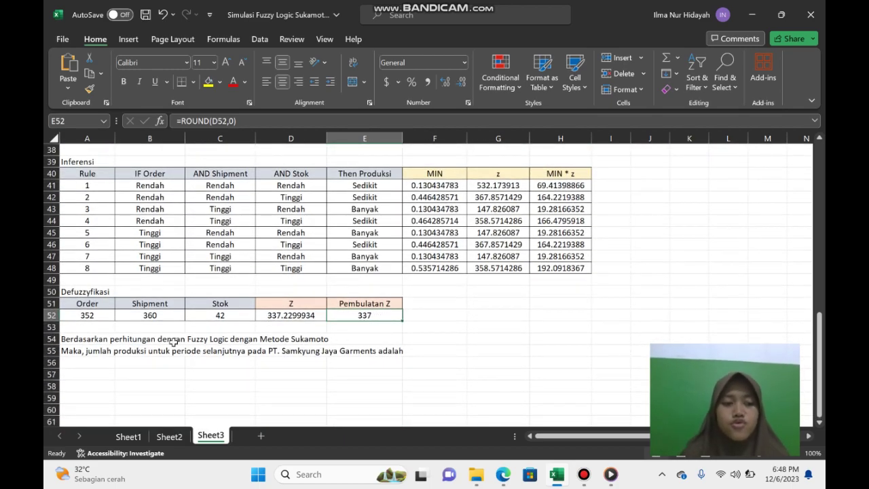
{"action": "left_click", "coordinate": [72, 348]}
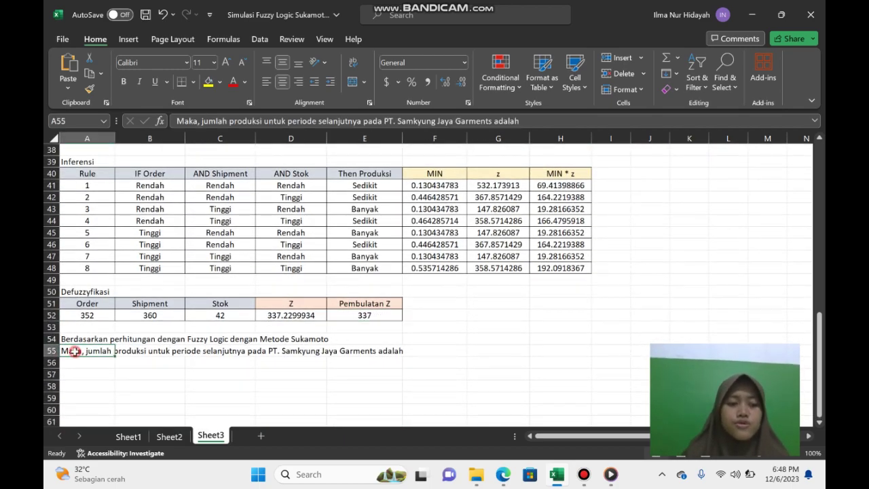
{"action": "left_click", "coordinate": [534, 120]}
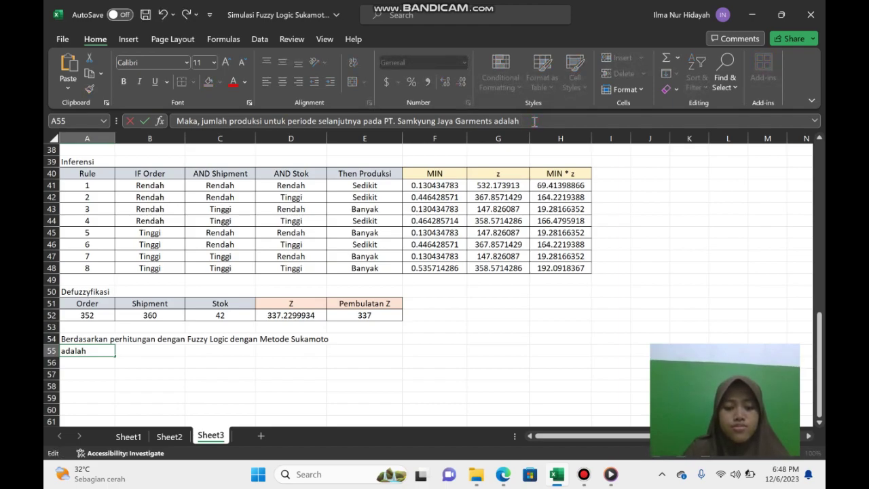
{"action": "key", "text": "ctrl+b"}
{"action": "type", "text": "337"}
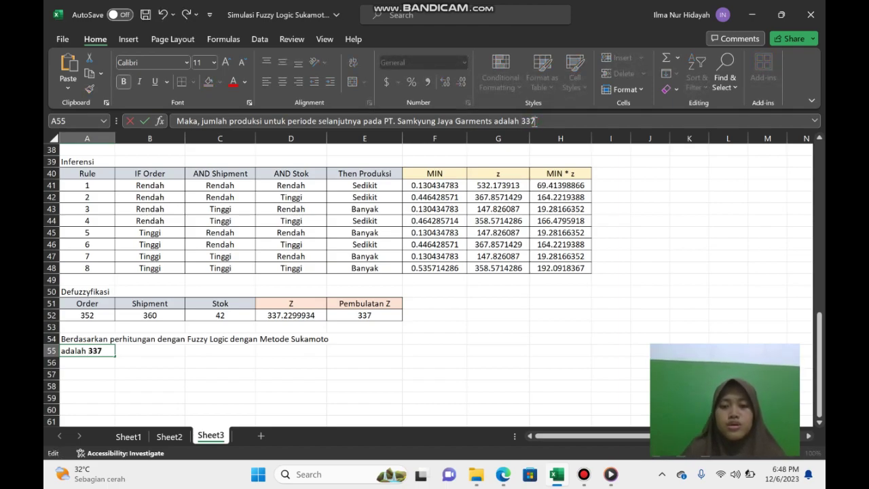
{"action": "key", "text": "Return"}
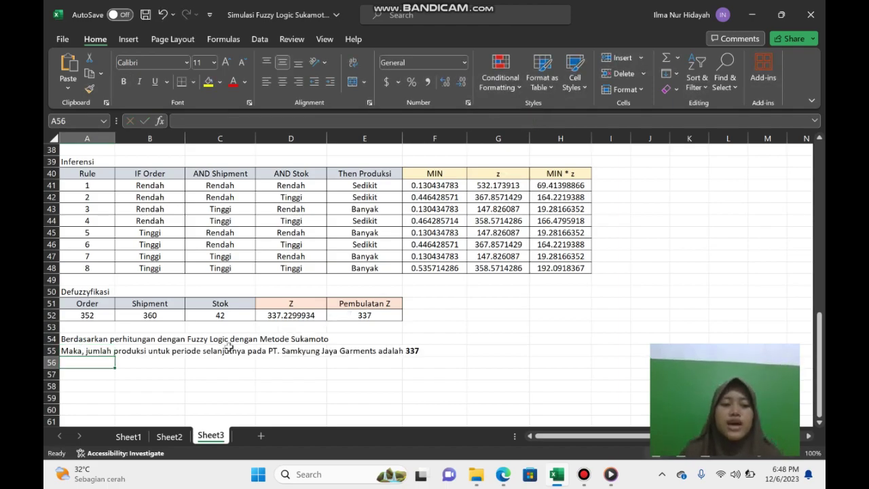
Step: Review the completed sheet from the fuzzy sets and case data through inference and defuzzification to the conclusion in row 55
{"action": "scroll", "coordinate": [227, 347], "scroll_direction": "down", "scroll_amount": 3}
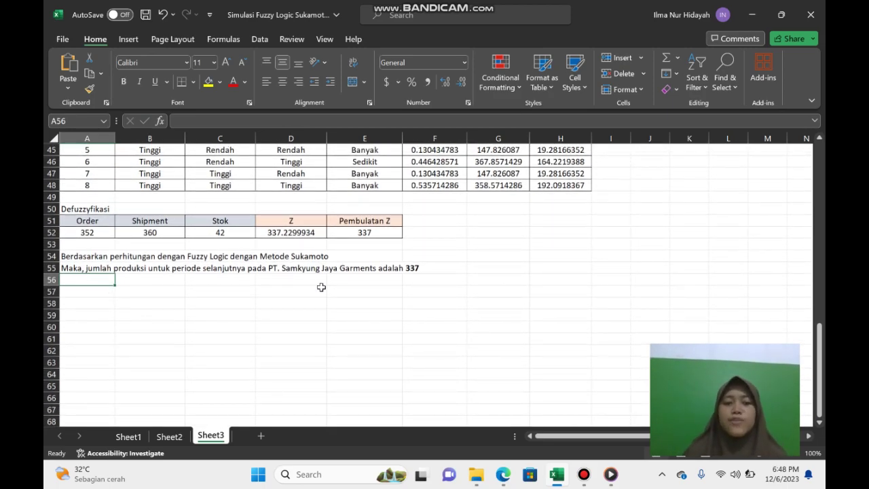
{"action": "scroll", "coordinate": [321, 287], "scroll_direction": "up", "scroll_amount": 15}
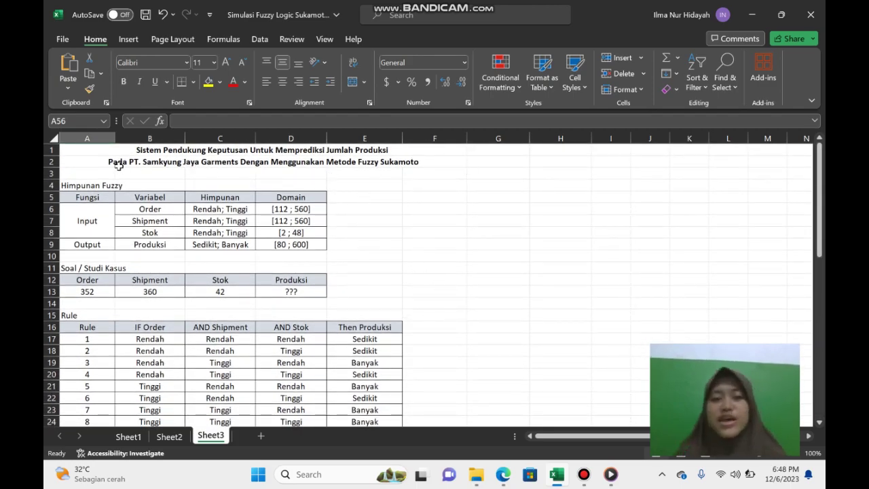
{"action": "scroll", "coordinate": [263, 228], "scroll_direction": "down", "scroll_amount": 15}
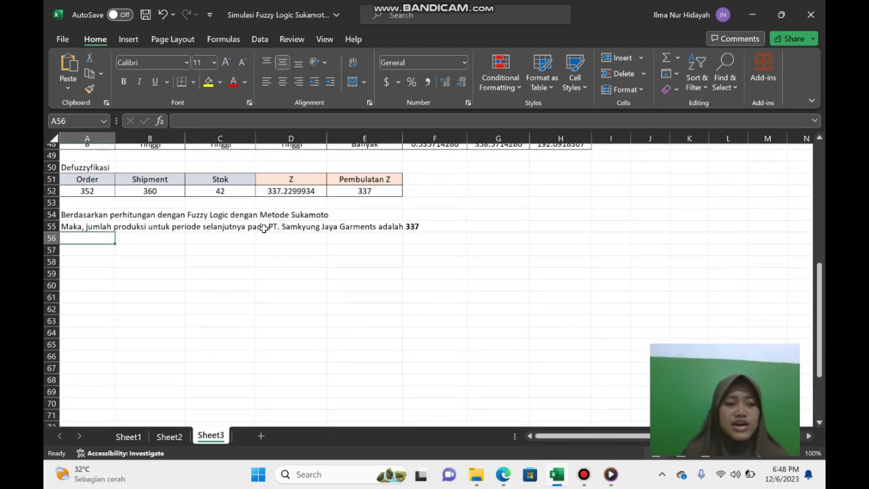
{"action": "scroll", "coordinate": [264, 228], "scroll_direction": "up", "scroll_amount": 10}
{"action": "scroll", "coordinate": [264, 229], "scroll_direction": "down", "scroll_amount": 8}
{"action": "scroll", "coordinate": [263, 229], "scroll_direction": "down", "scroll_amount": 4}
{"action": "scroll", "coordinate": [264, 228], "scroll_direction": "up", "scroll_amount": 2}
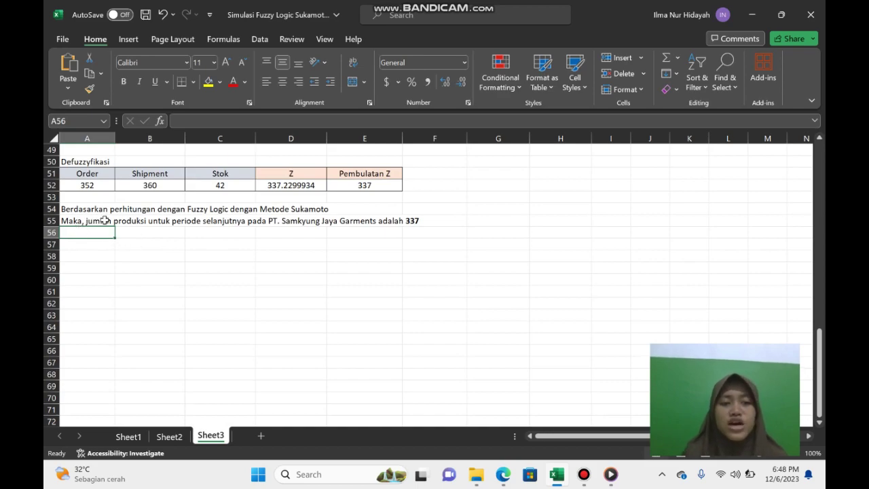
{"action": "left_click", "coordinate": [268, 221]}
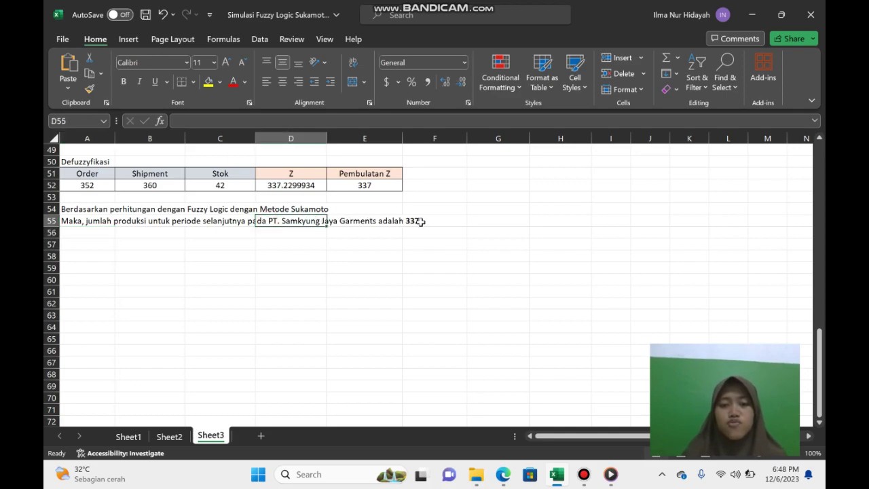
{"action": "left_click", "coordinate": [75, 217]}
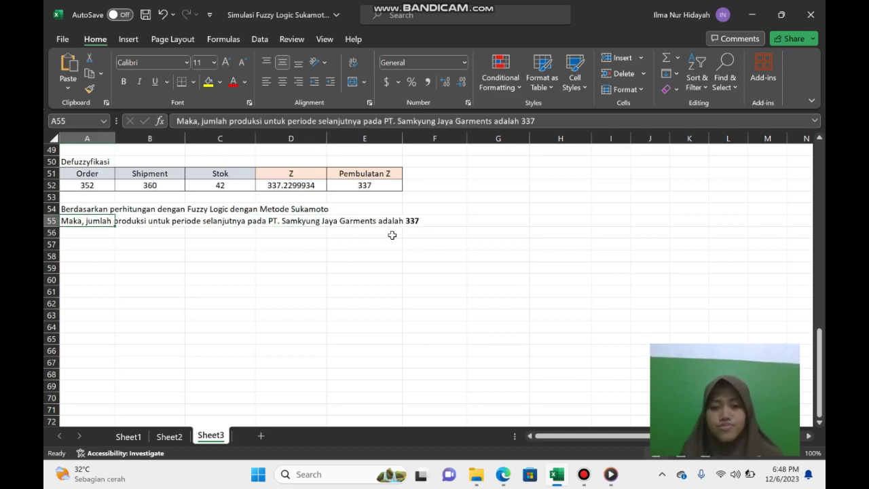
{"action": "left_click", "coordinate": [422, 221]}
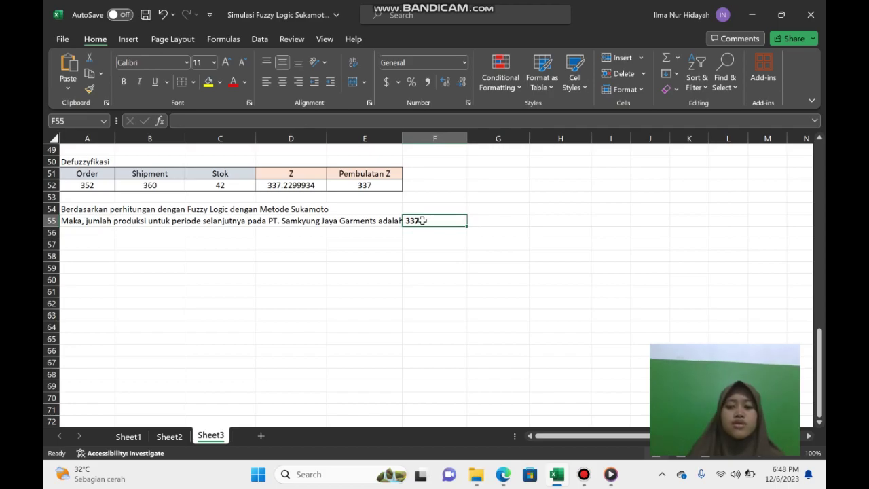
{"action": "scroll", "coordinate": [422, 221], "scroll_direction": "up", "scroll_amount": 16}
{"action": "scroll", "coordinate": [423, 220], "scroll_direction": "down", "scroll_amount": 11}
{"action": "scroll", "coordinate": [422, 220], "scroll_direction": "up", "scroll_amount": 11}
{"action": "scroll", "coordinate": [423, 220], "scroll_direction": "down", "scroll_amount": 10}
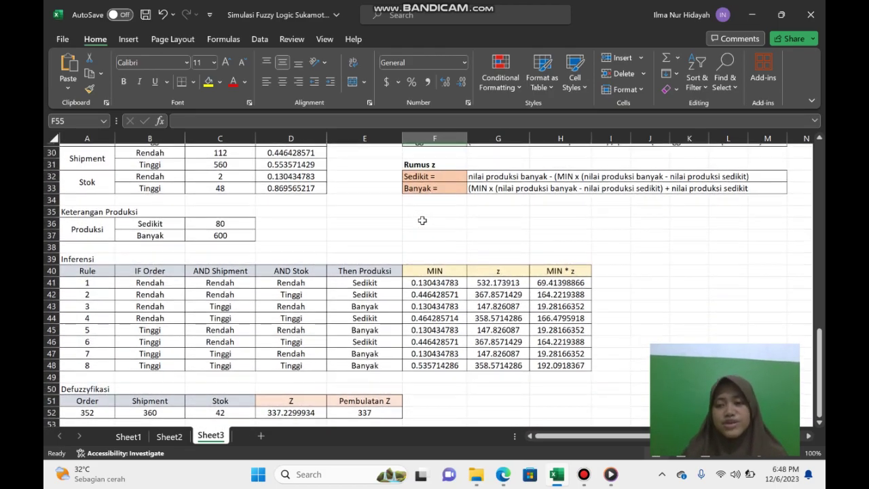